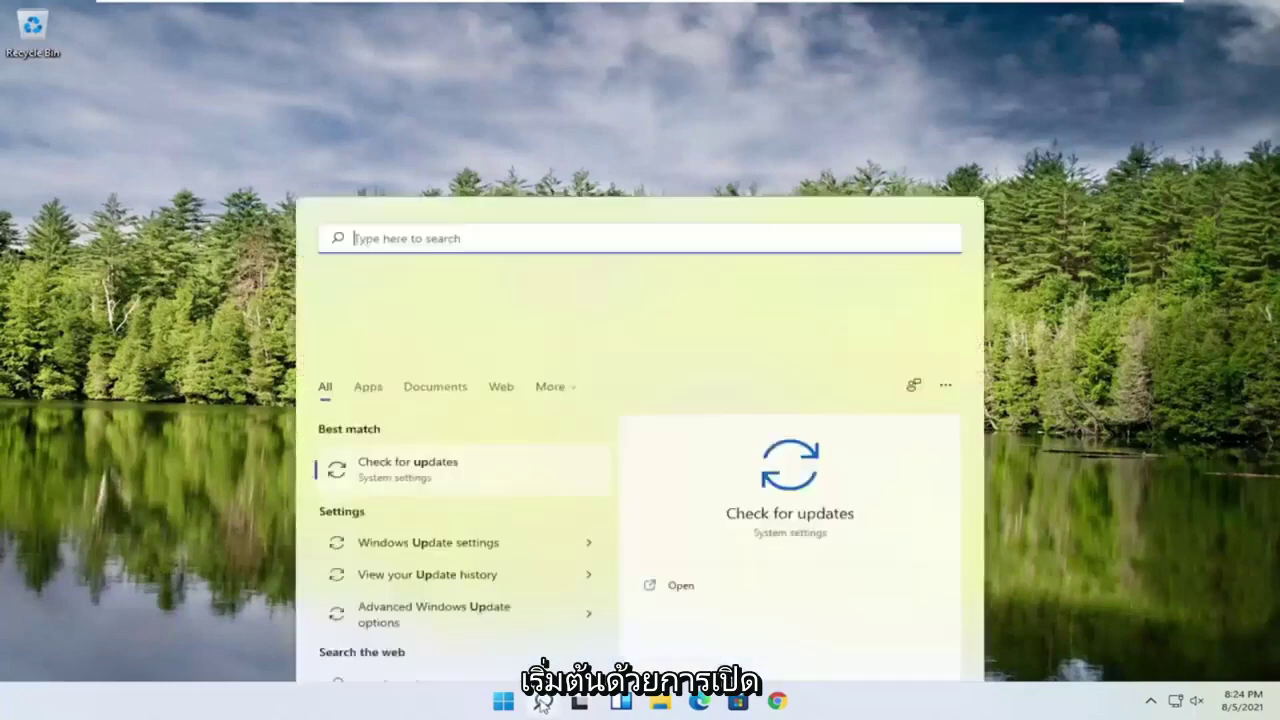
# - Find regedit in the system search, run Registry Editor as administrator with changes allowed, and move its window higher on the desktop
pyautogui.write('regedit')
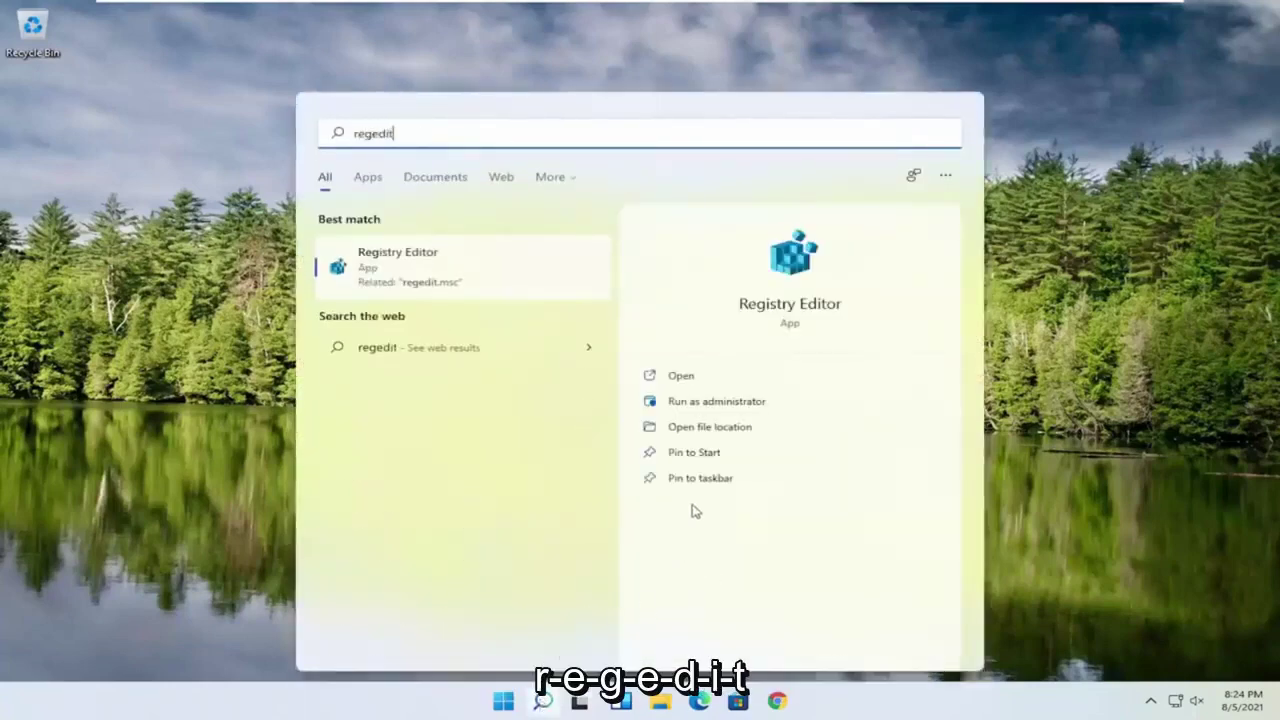
pyautogui.rightClick(380, 270)
pyautogui.click(446, 286)
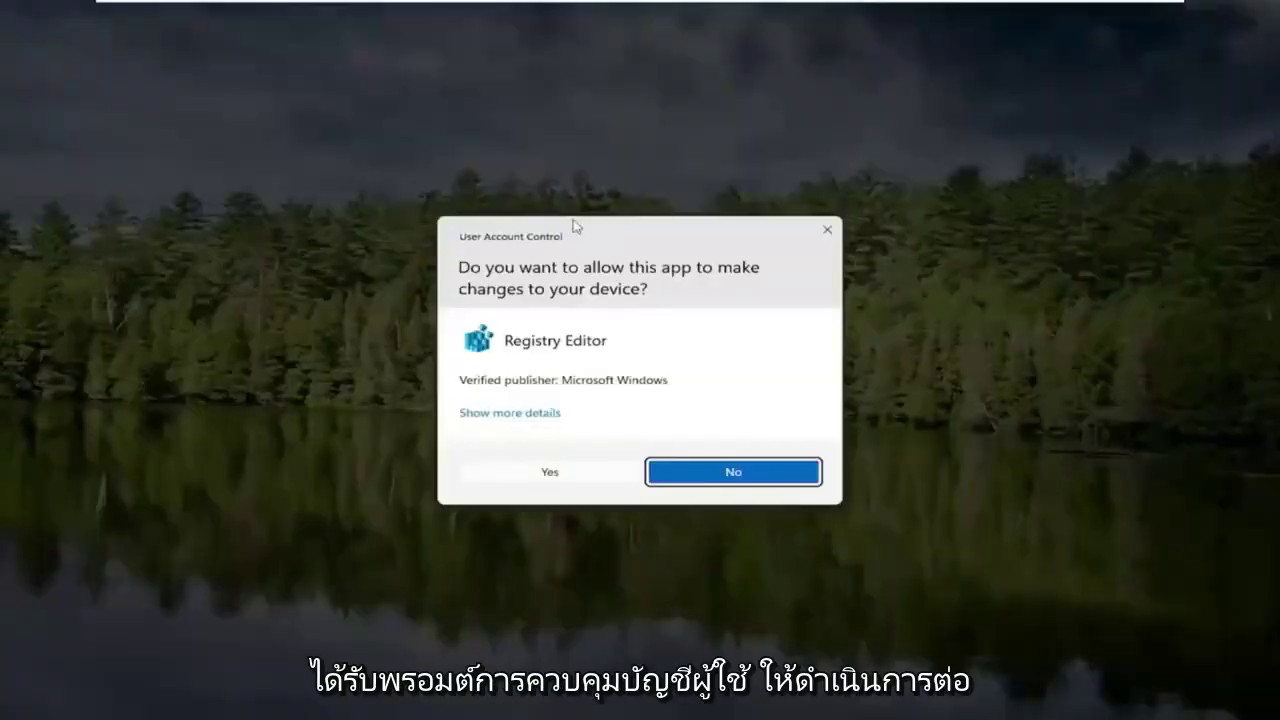
pyautogui.click(537, 484)
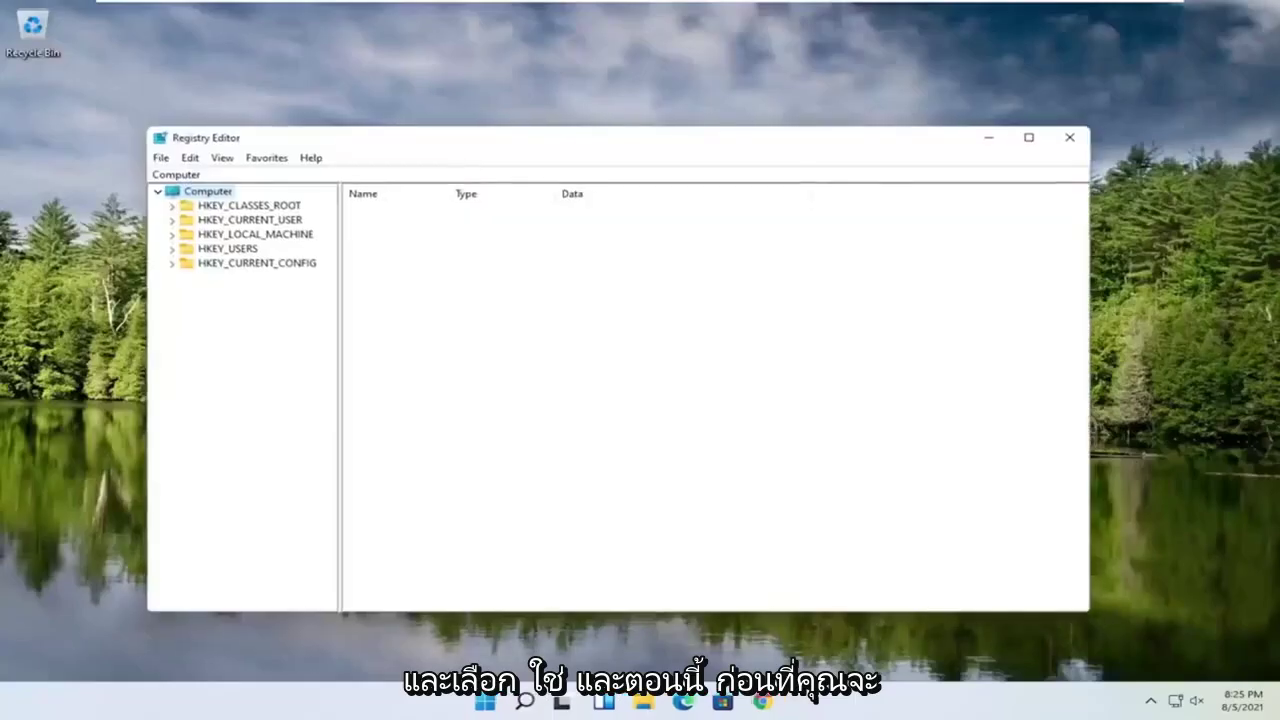
pyautogui.moveTo(469, 149); pyautogui.dragTo(513, 84)
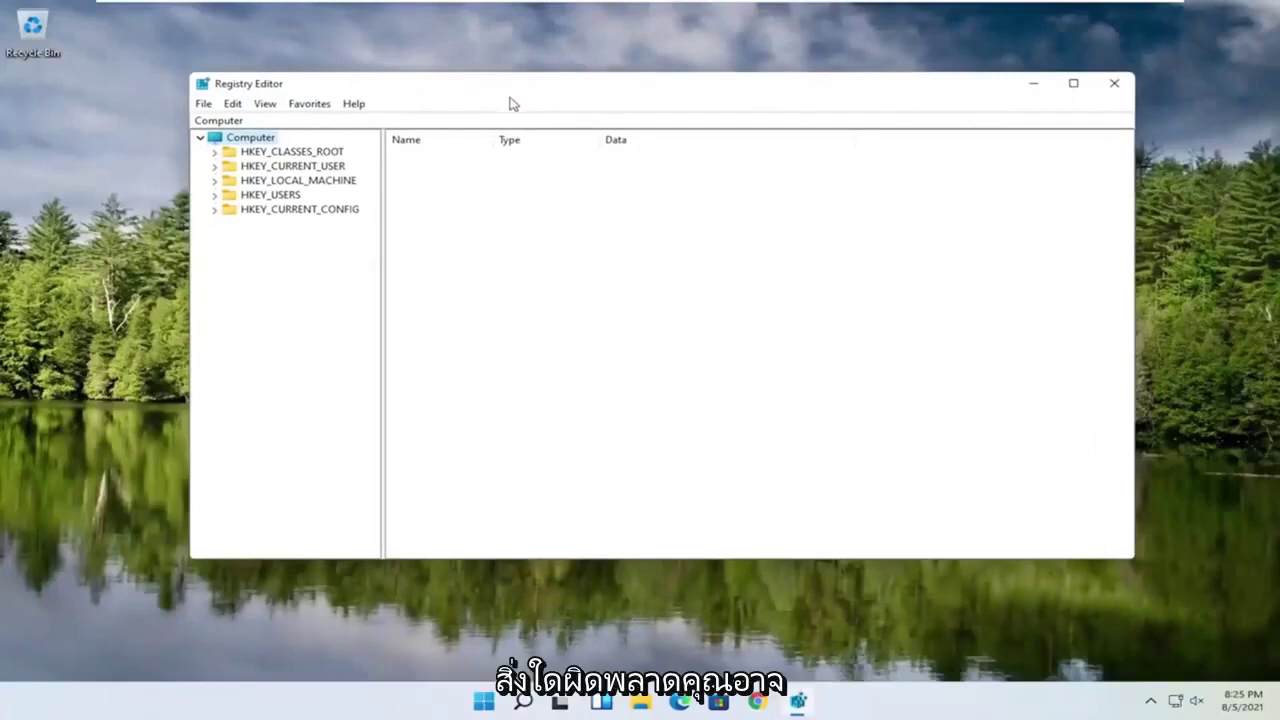
pyautogui.click(204, 104)
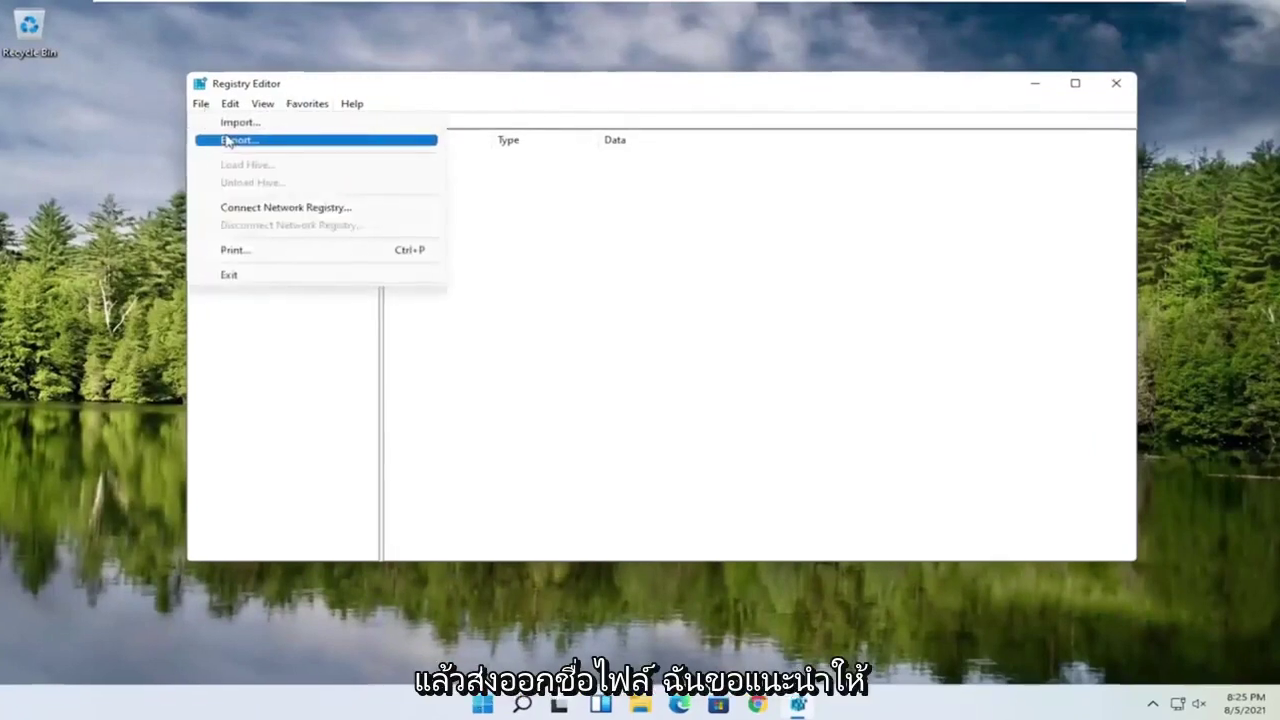
pyautogui.click(235, 140)
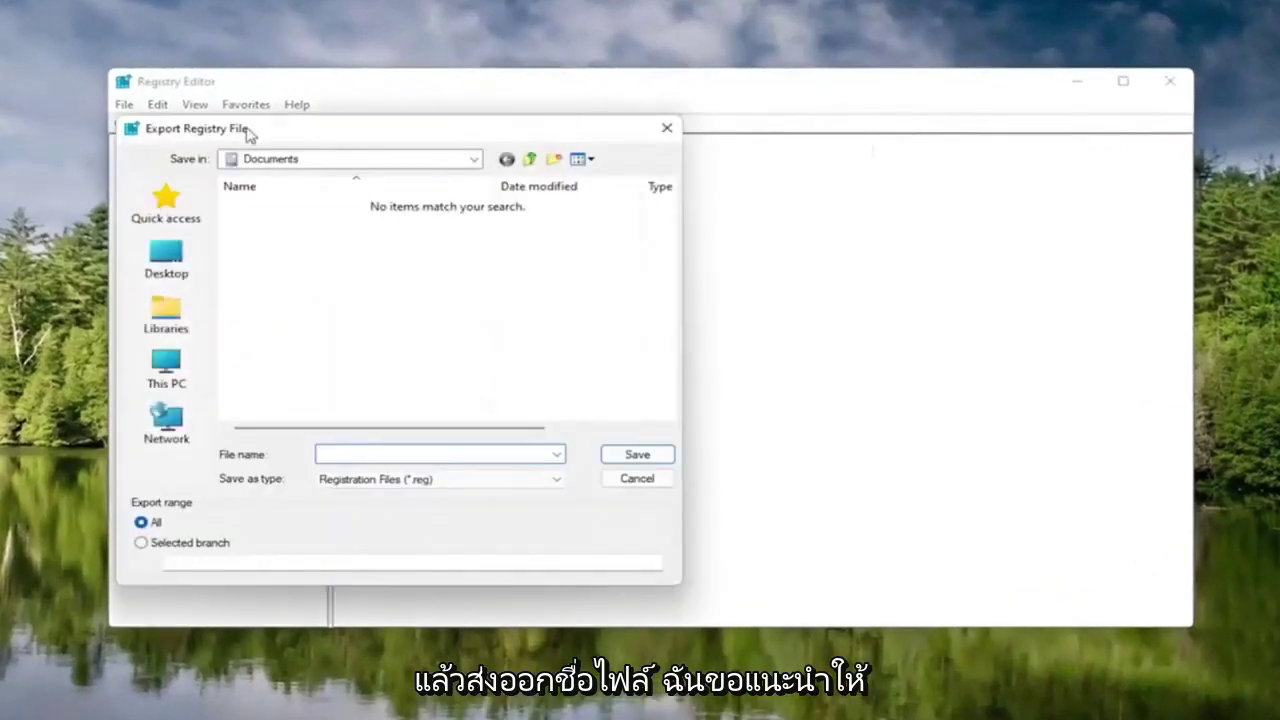
pyautogui.moveTo(246, 131); pyautogui.dragTo(436, 118)
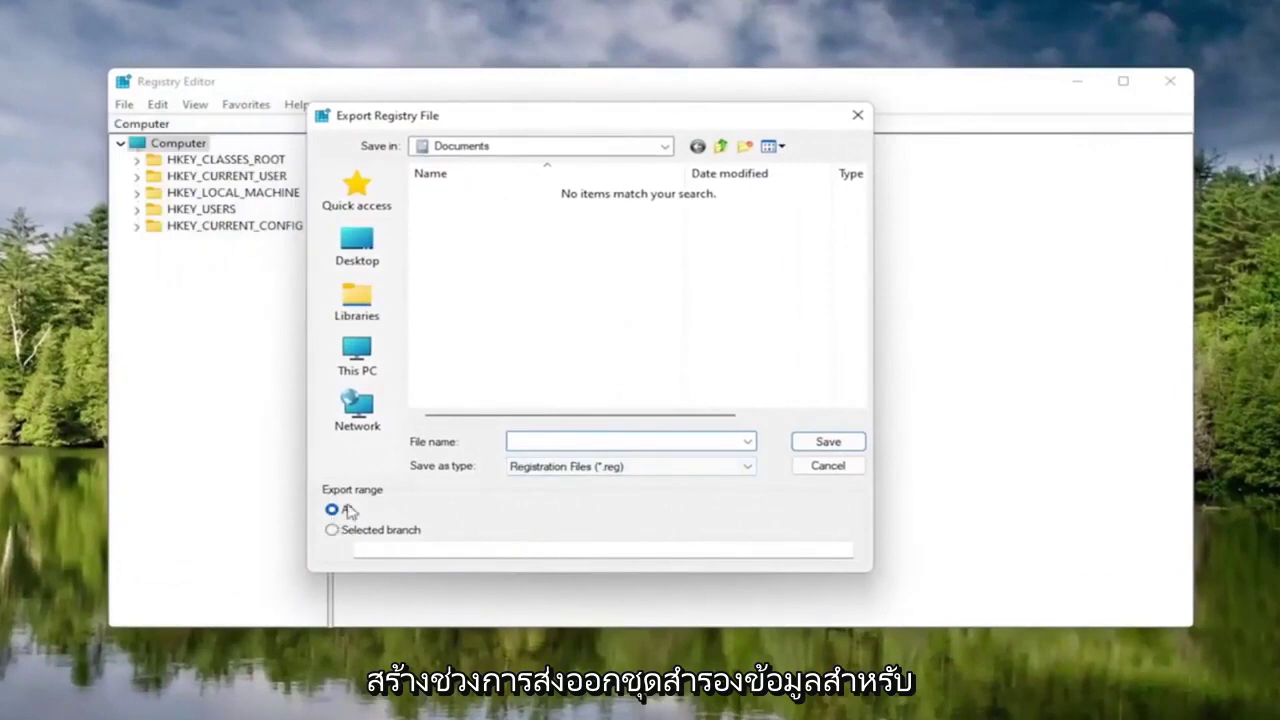
pyautogui.click(365, 237)
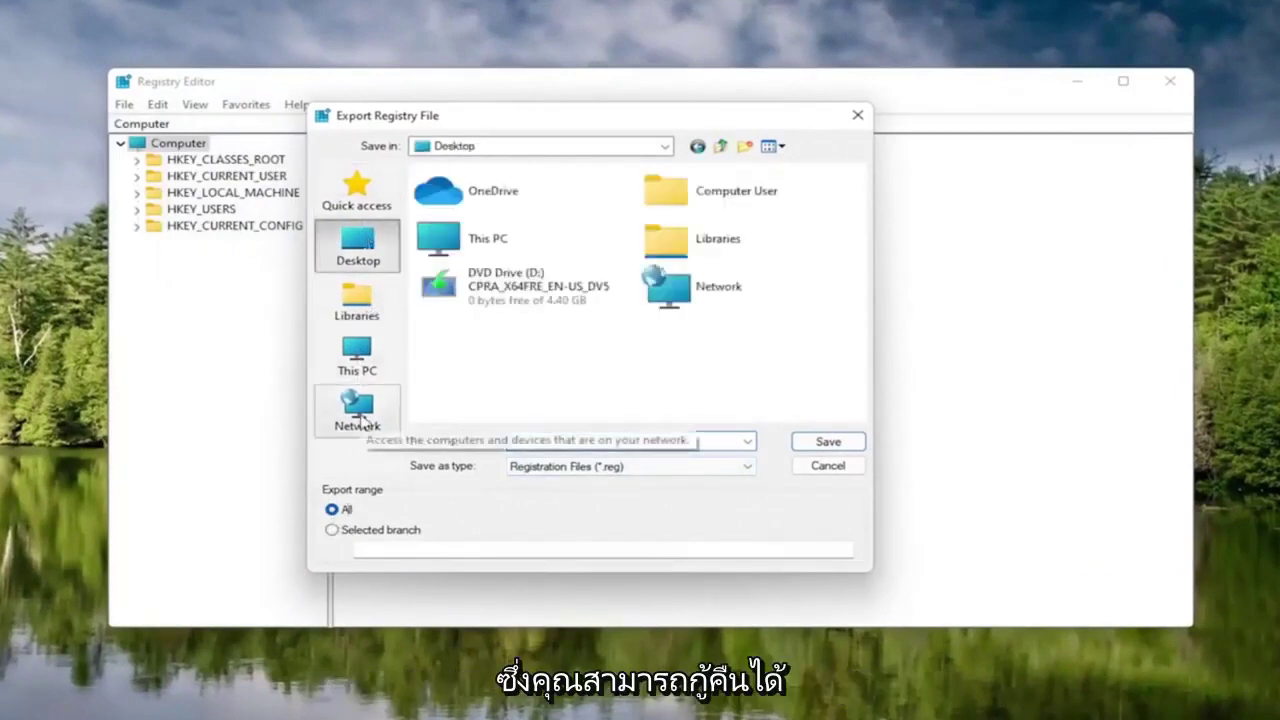
pyautogui.click(510, 441)
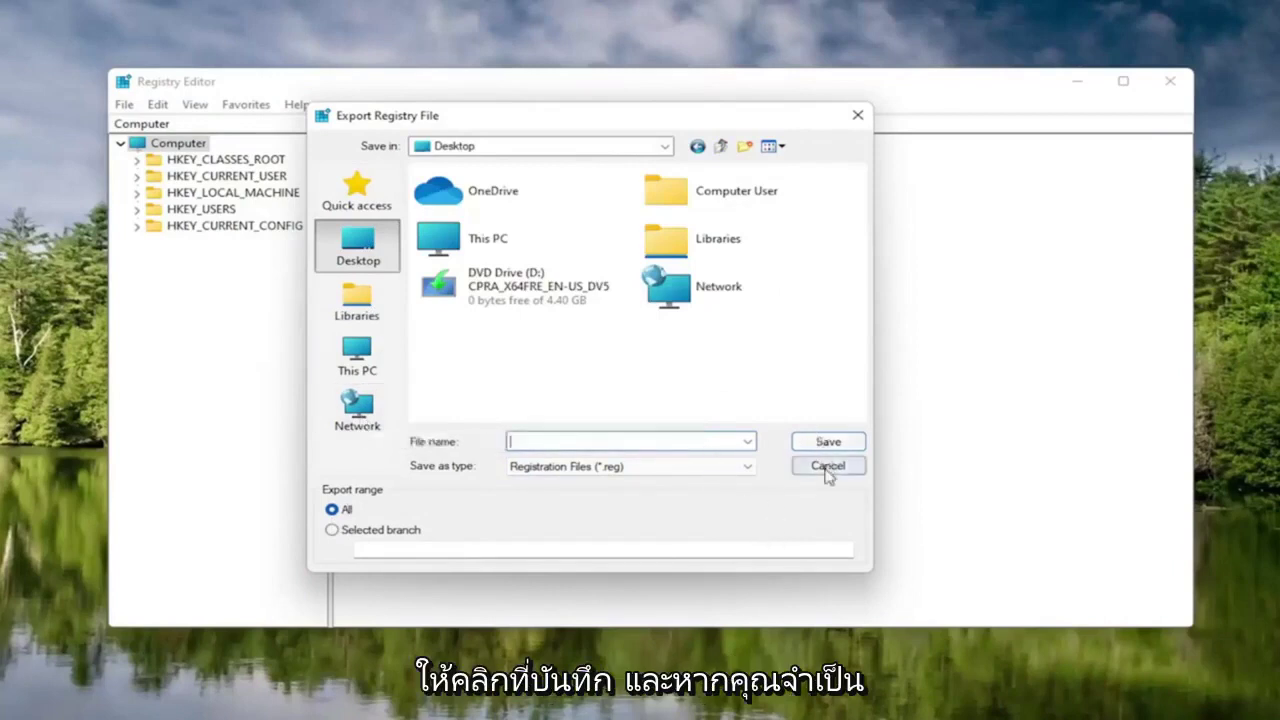
pyautogui.click(828, 466)
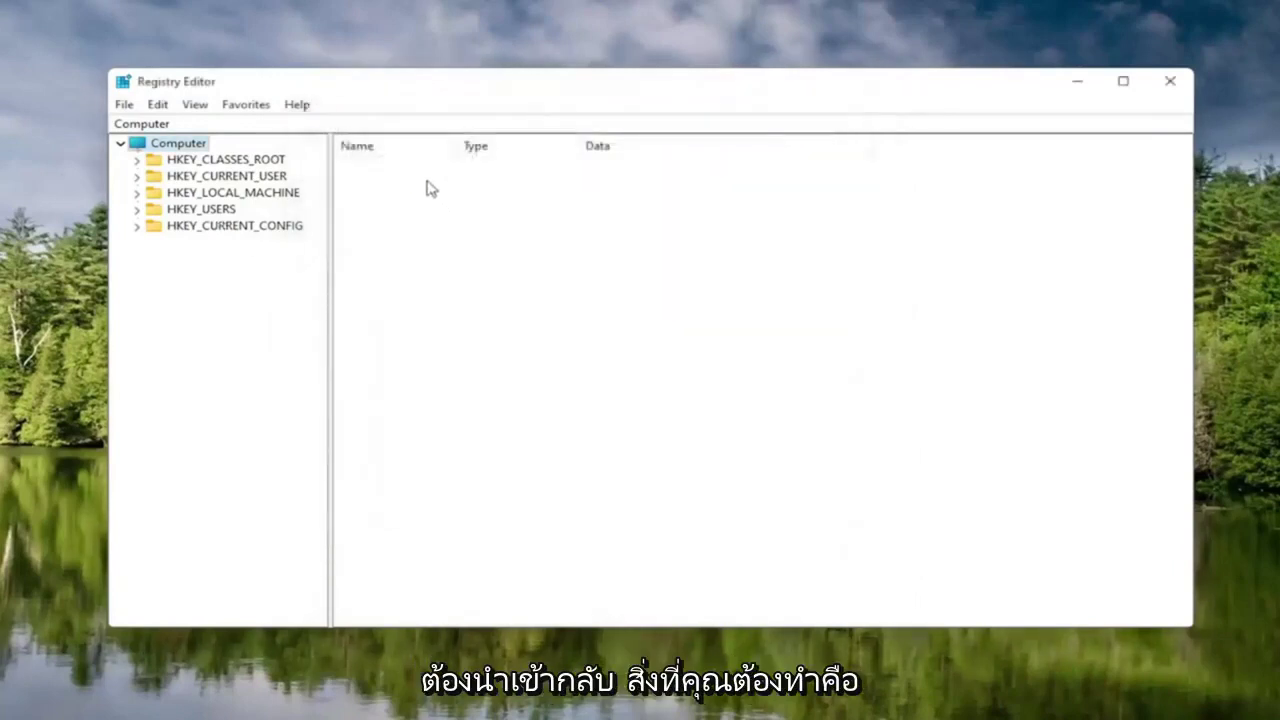
pyautogui.click(175, 121)
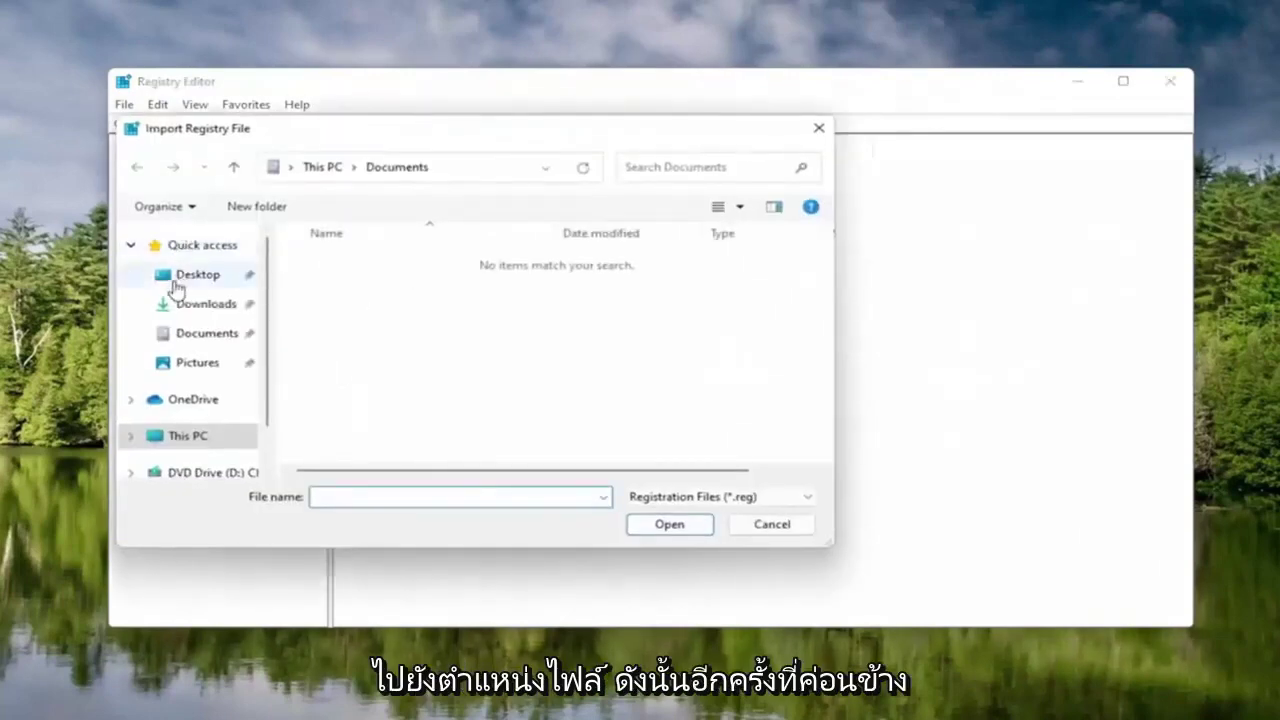
pyautogui.click(190, 276)
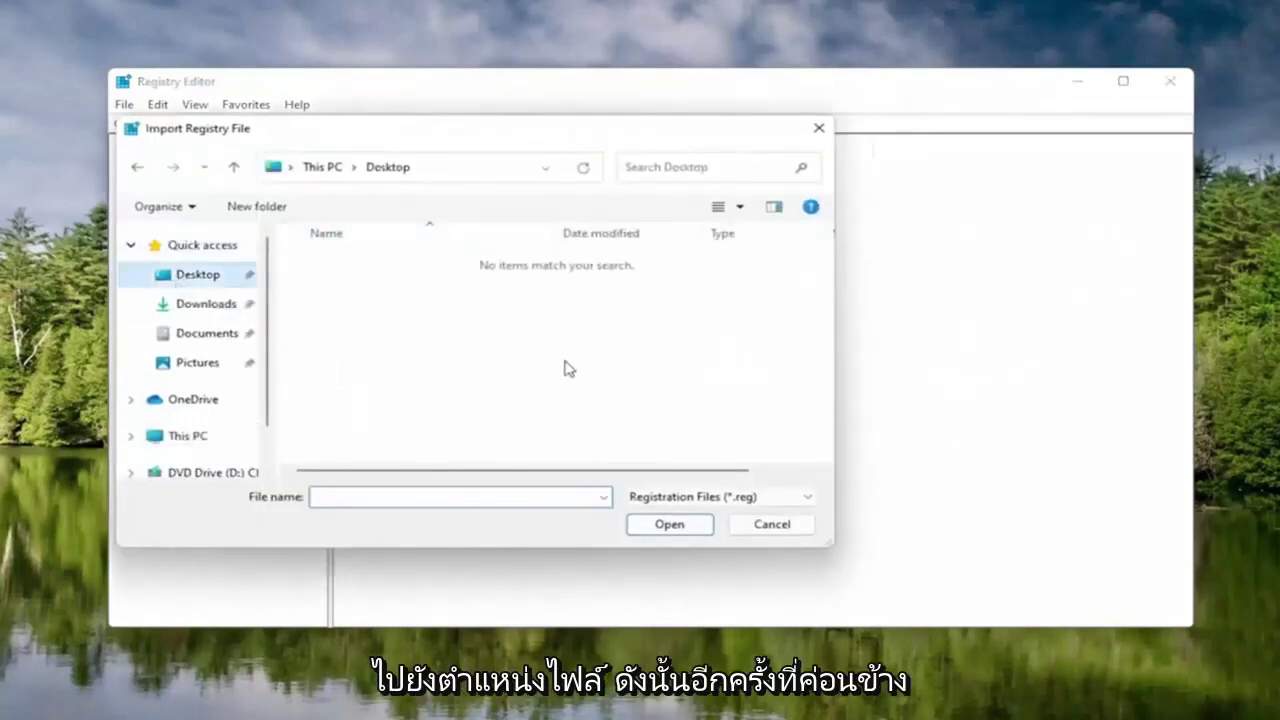
pyautogui.click(760, 527)
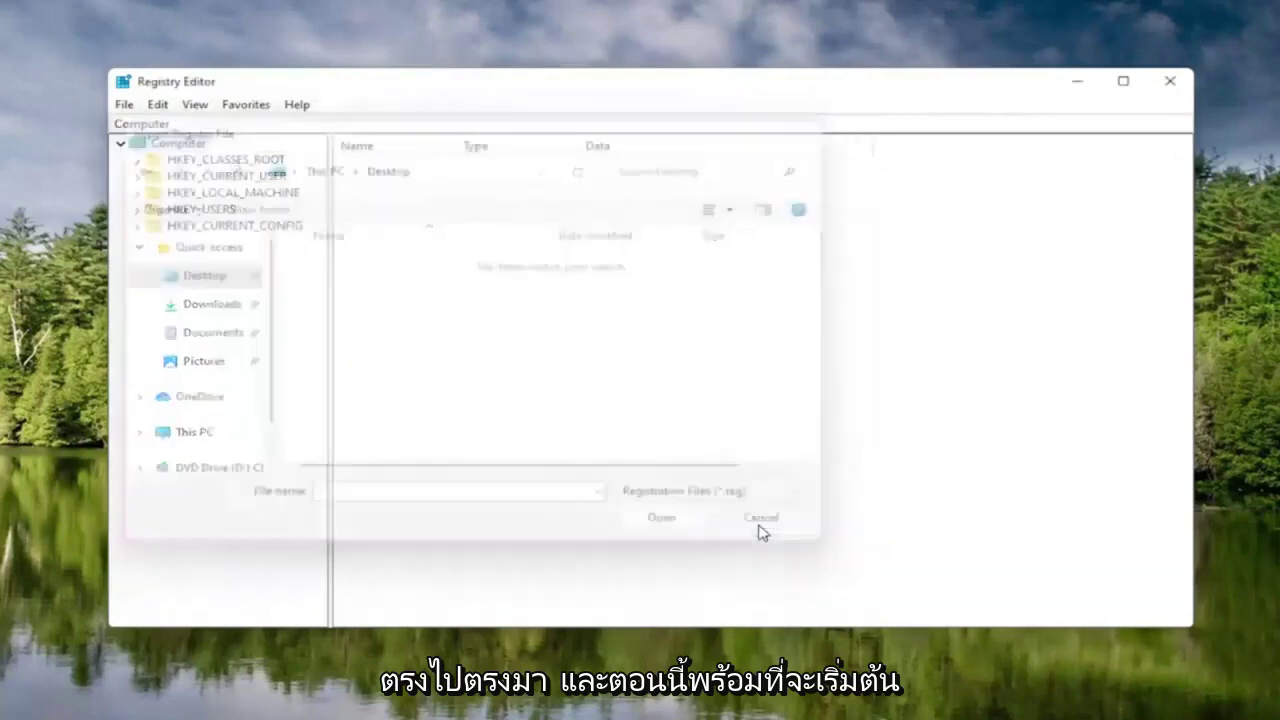
# - Expand the registry tree to HKEY_LOCAL_MACHINE\SOFTWARE\Microsoft and widen the key tree so long key names fit
pyautogui.doubleClick(211, 195)
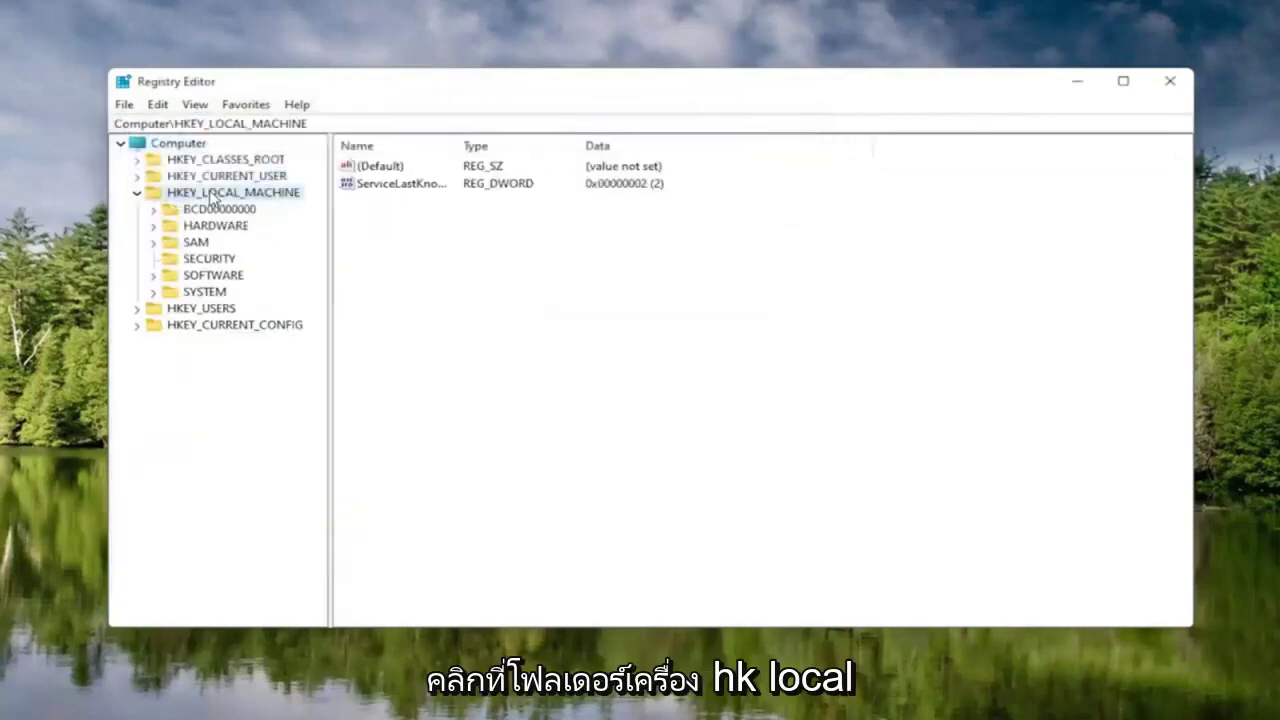
pyautogui.doubleClick(207, 279)
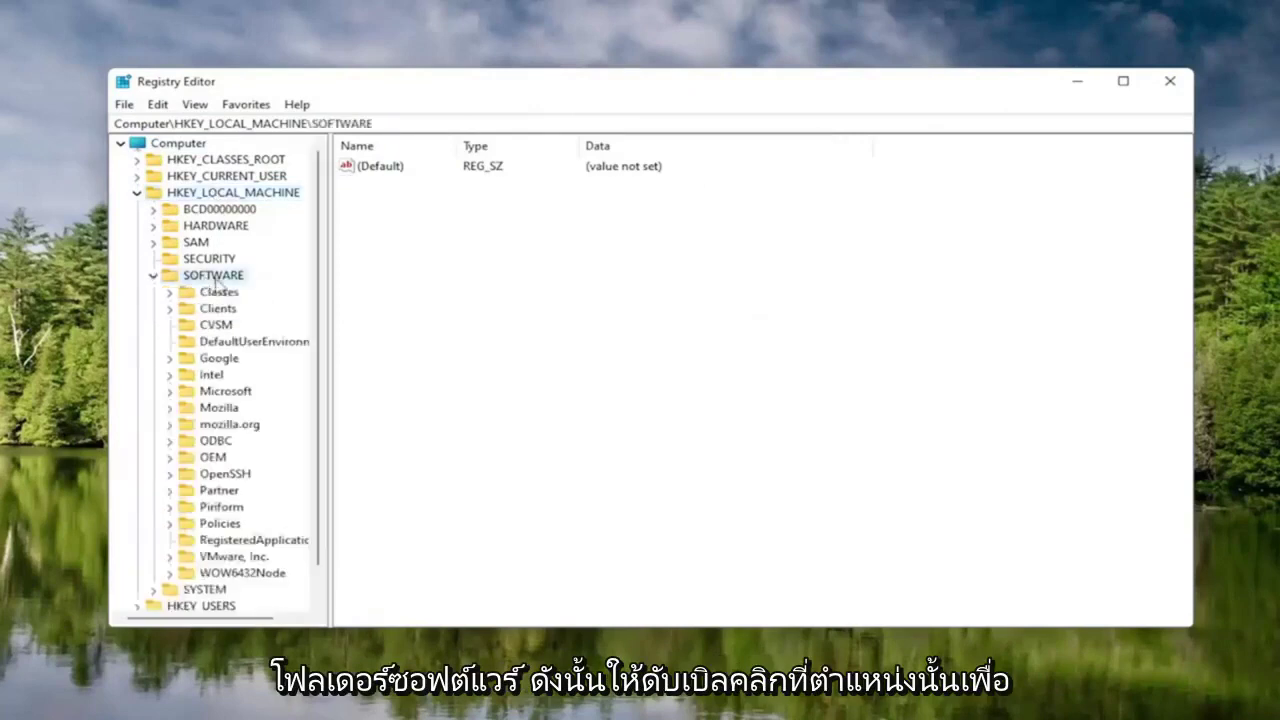
pyautogui.doubleClick(225, 391)
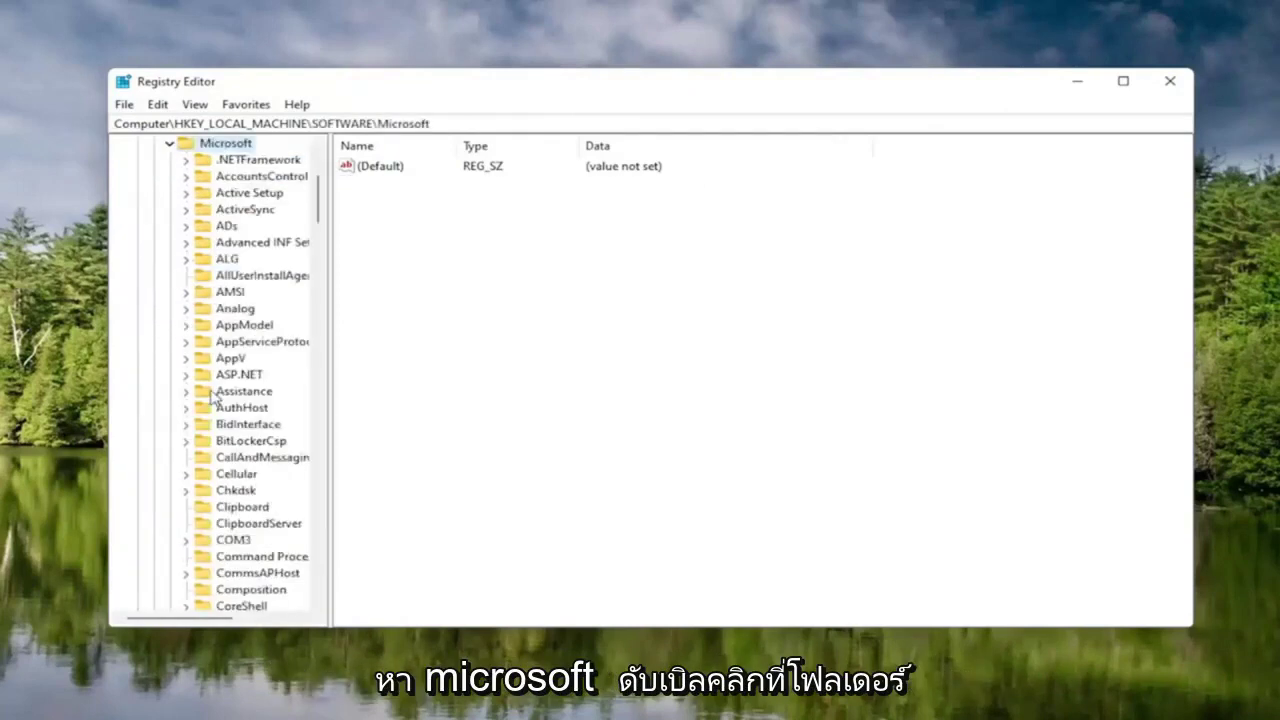
pyautogui.moveTo(329, 334); pyautogui.dragTo(414, 340)
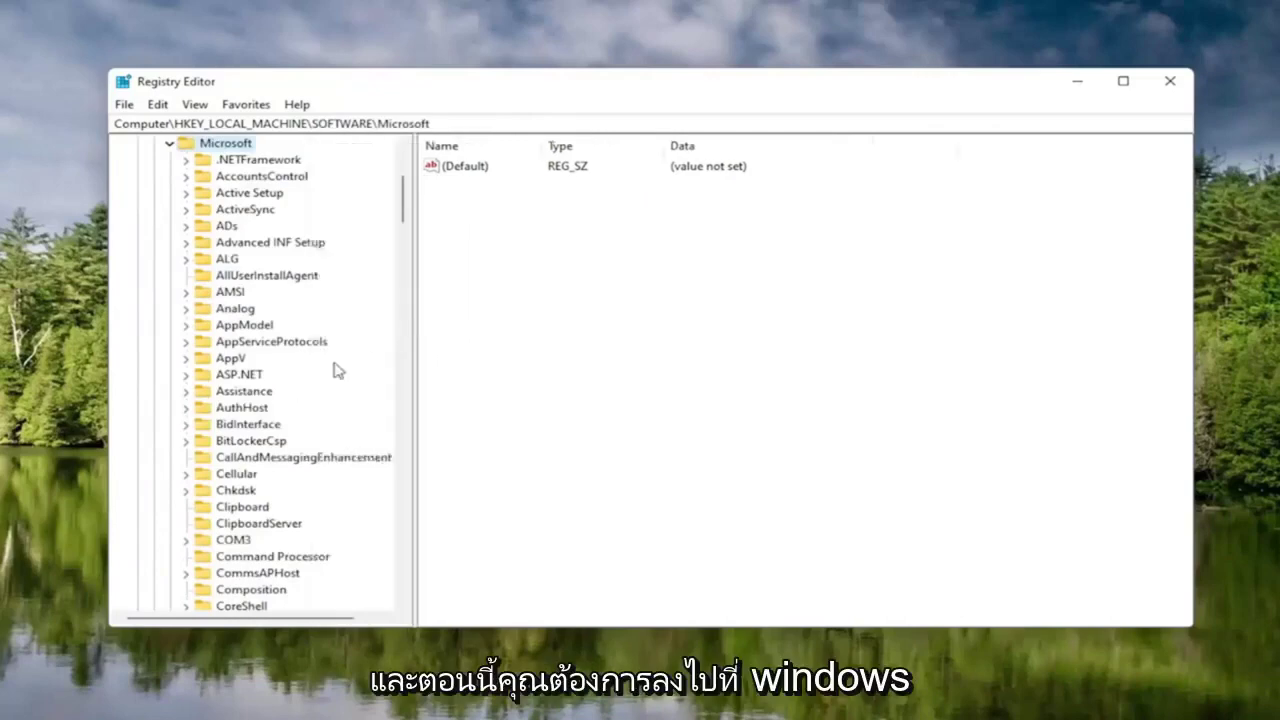
# - Expand the Windows NT key under Microsoft and its CurrentVersion subkey
pyautogui.scroll(-14, 251, 454)
pyautogui.scroll(-20, 252, 458)
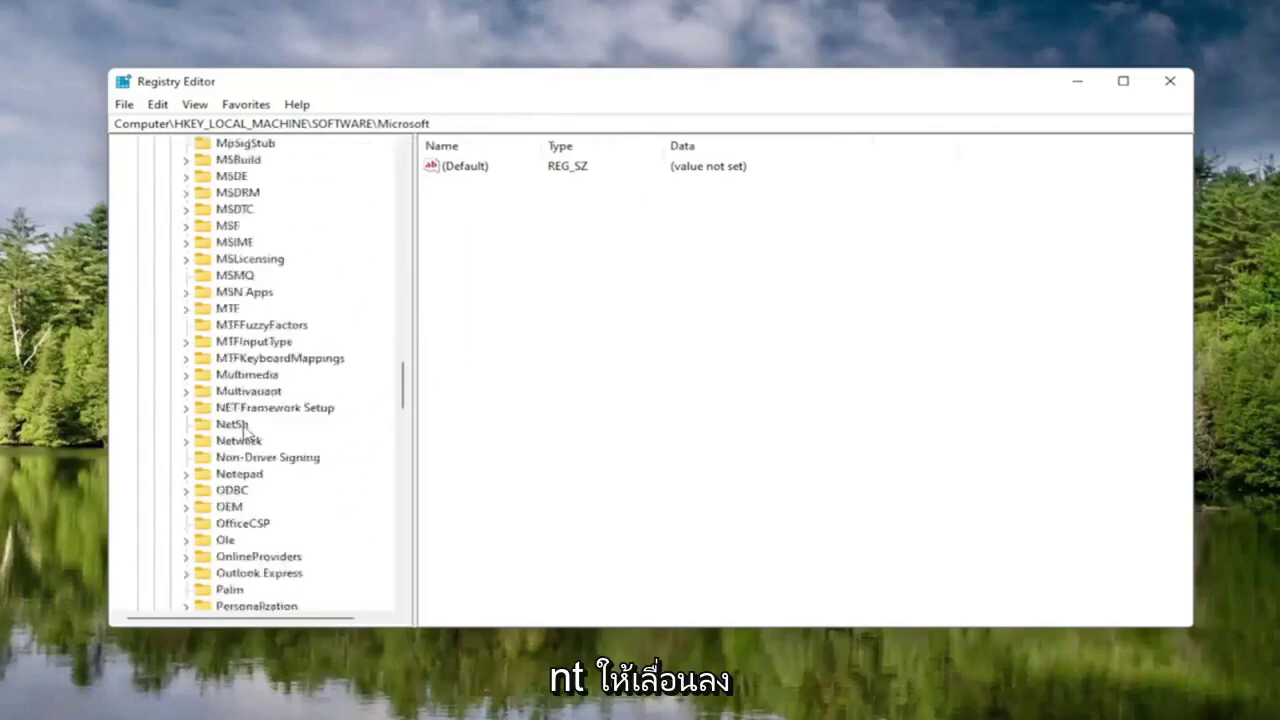
pyautogui.scroll(-7, 250, 440)
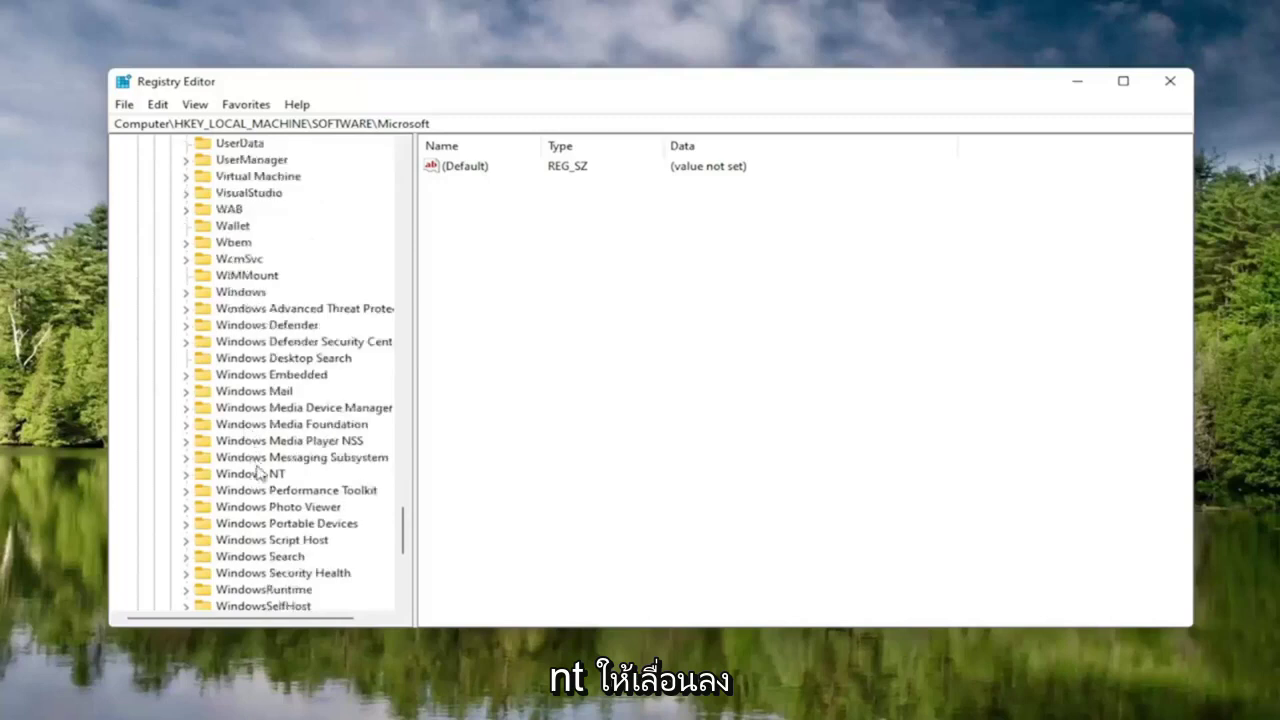
pyautogui.doubleClick(256, 474)
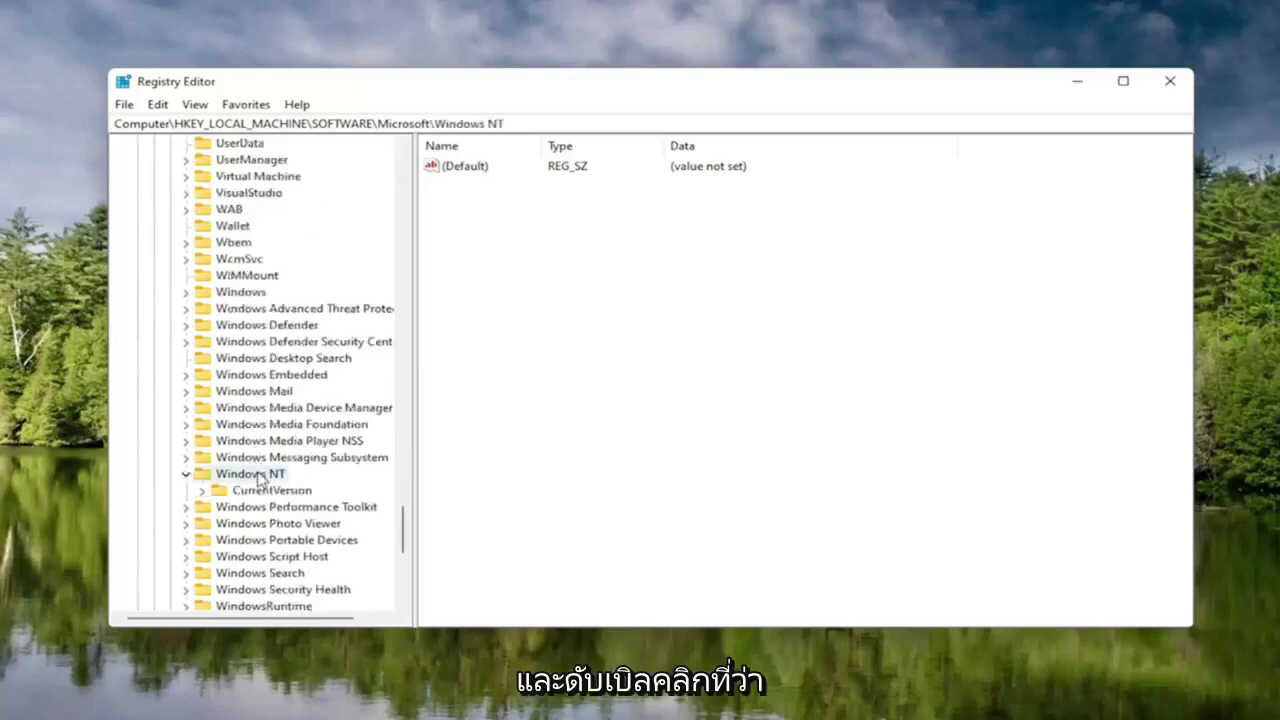
pyautogui.doubleClick(262, 490)
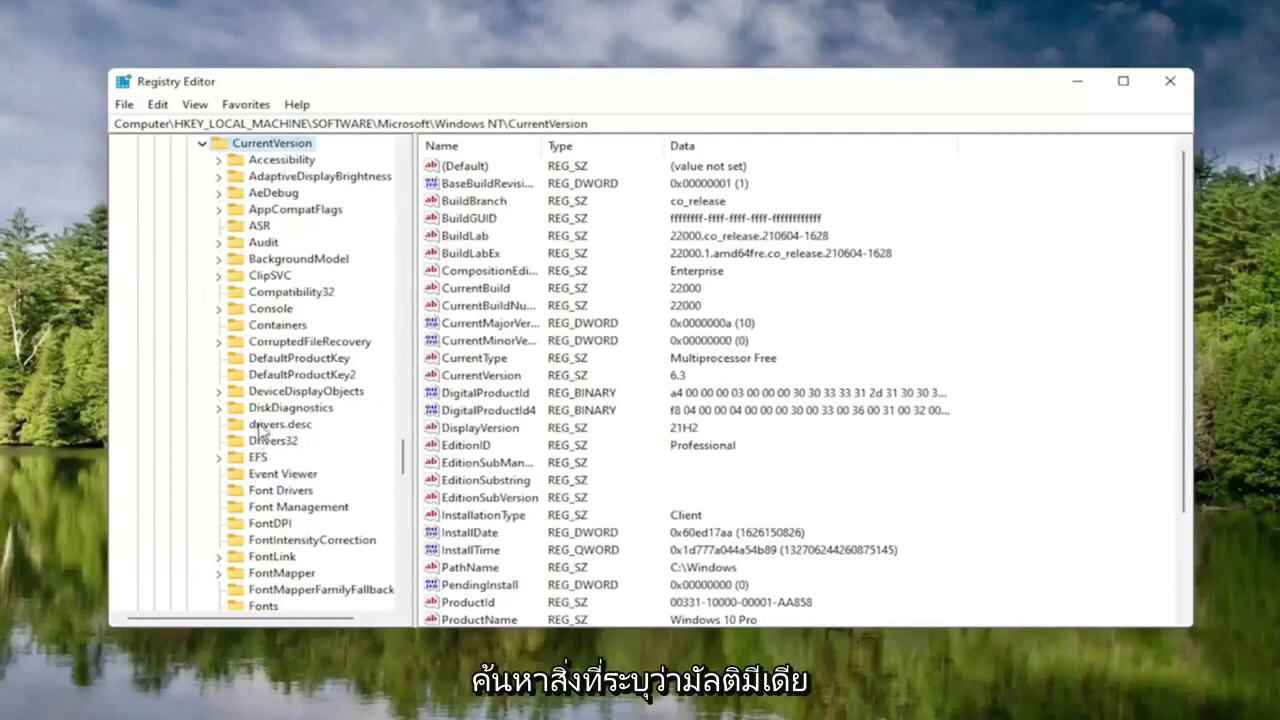
# - Open the Multimedia\SystemProfile key under CurrentVersion and widen the Name column to fit the full value names
pyautogui.scroll(-8, 258, 430)
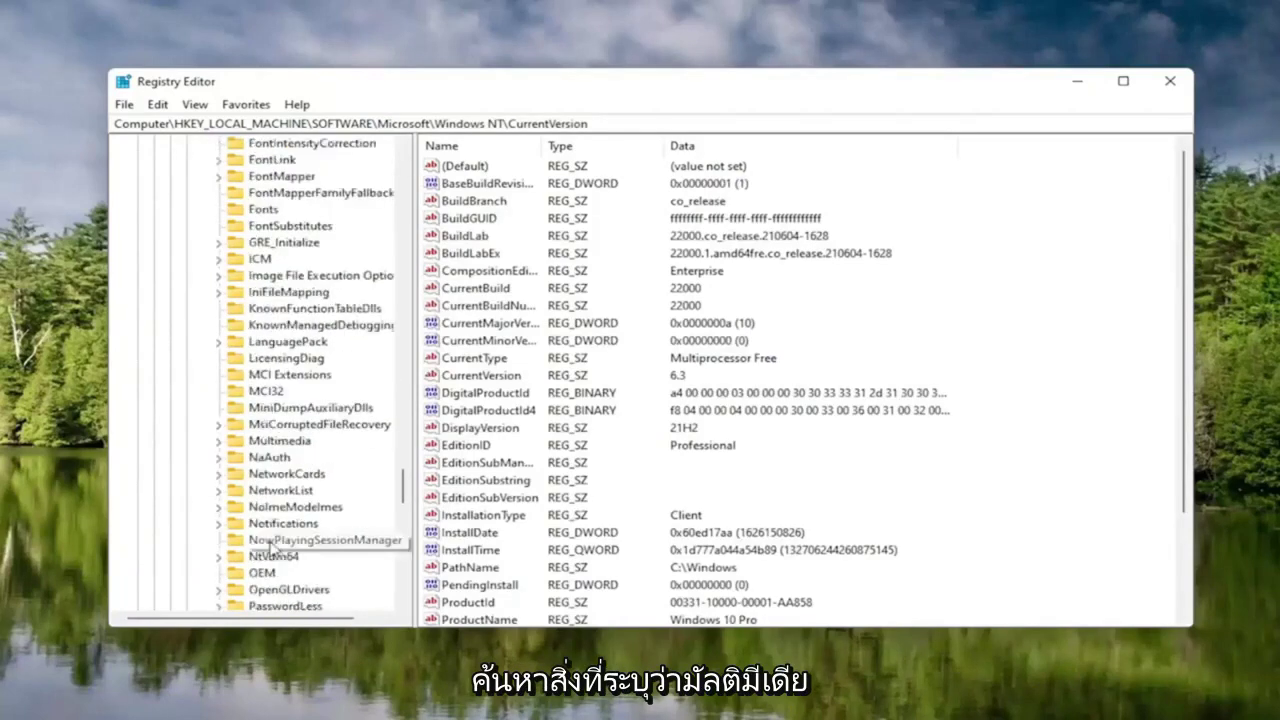
pyautogui.click(274, 442)
pyautogui.doubleClick(274, 442)
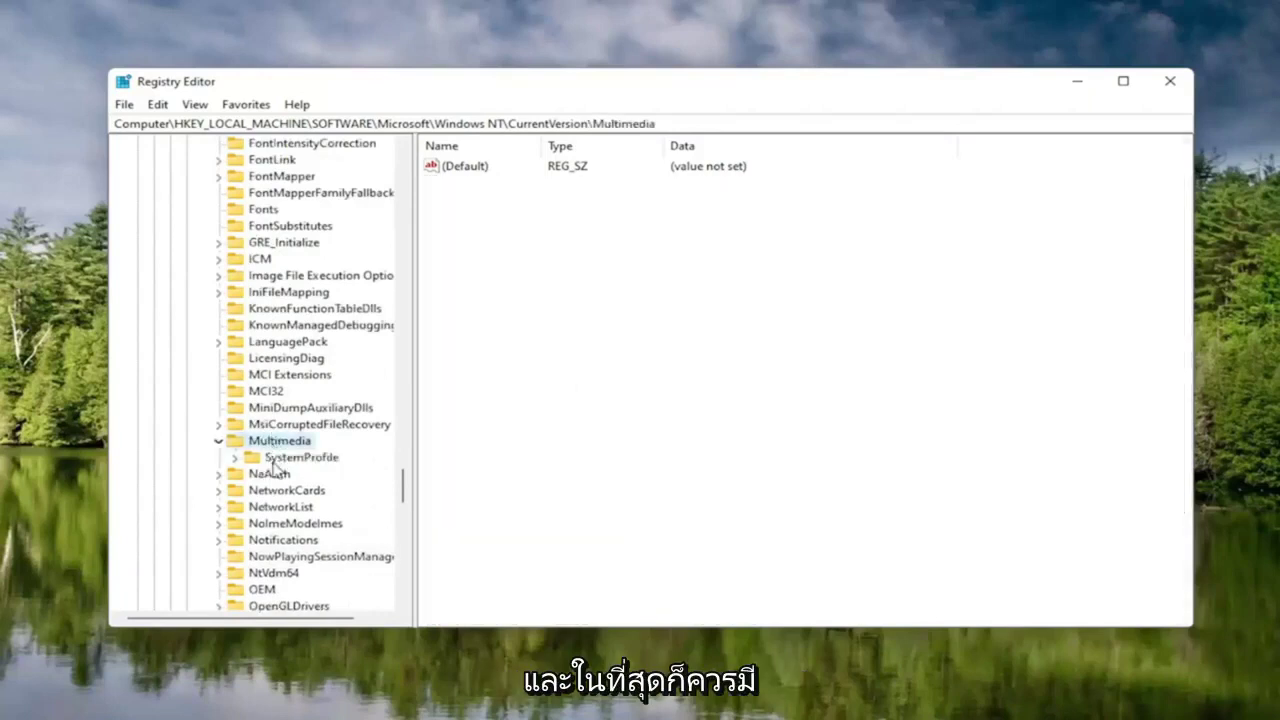
pyautogui.click(290, 457)
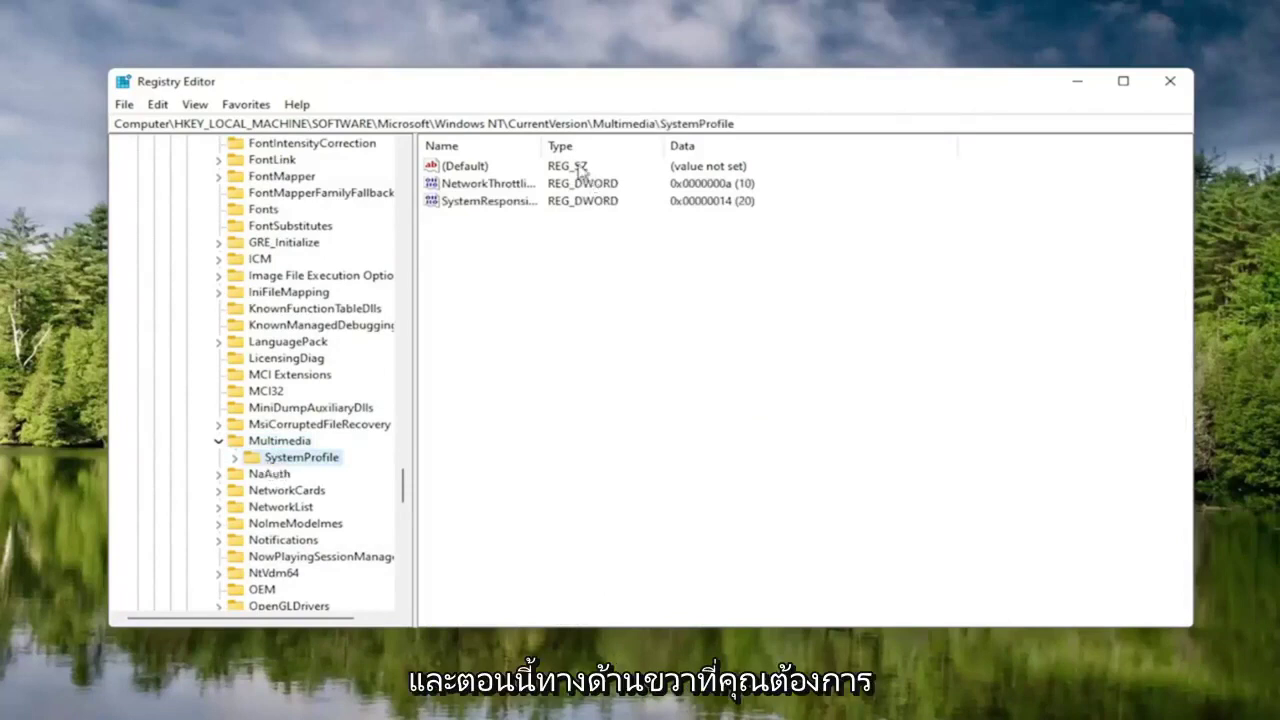
pyautogui.moveTo(541, 145); pyautogui.dragTo(662, 146)
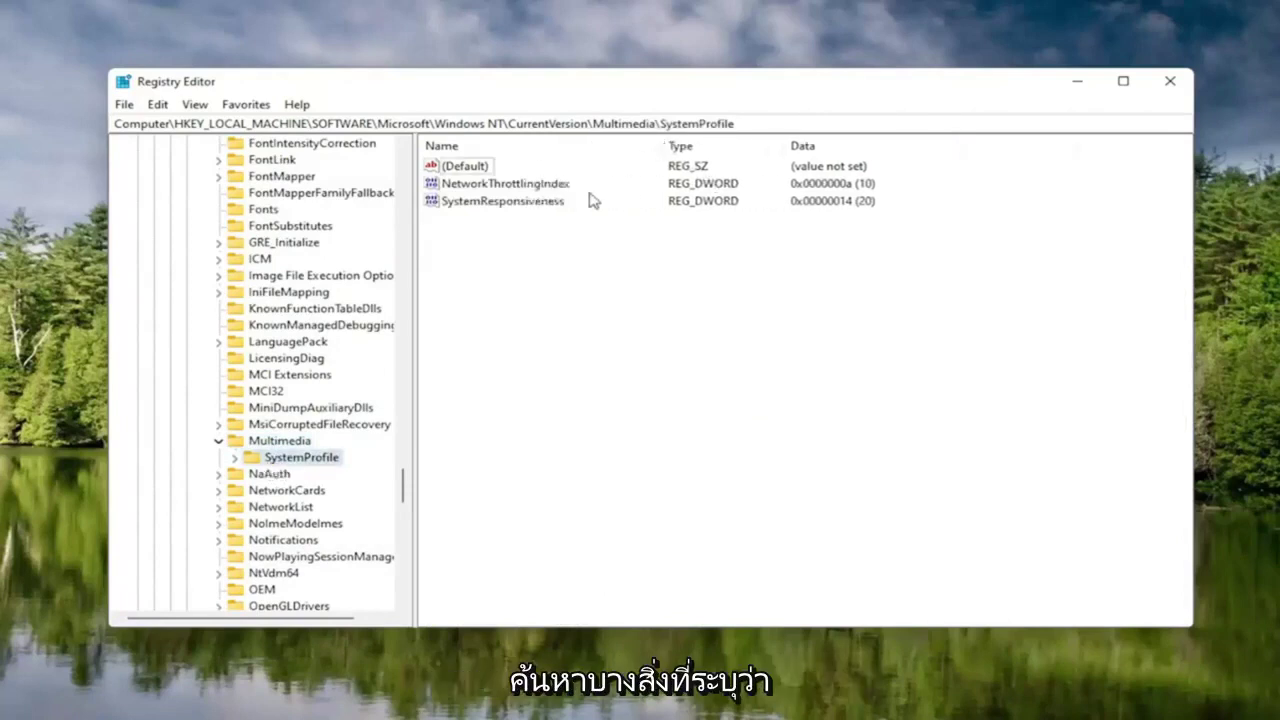
# - Set the value data of the NetworkThrottlingIndex DWORD in SystemProfile to hexadecimal FFFFFFFF
pyautogui.doubleClick(510, 184)
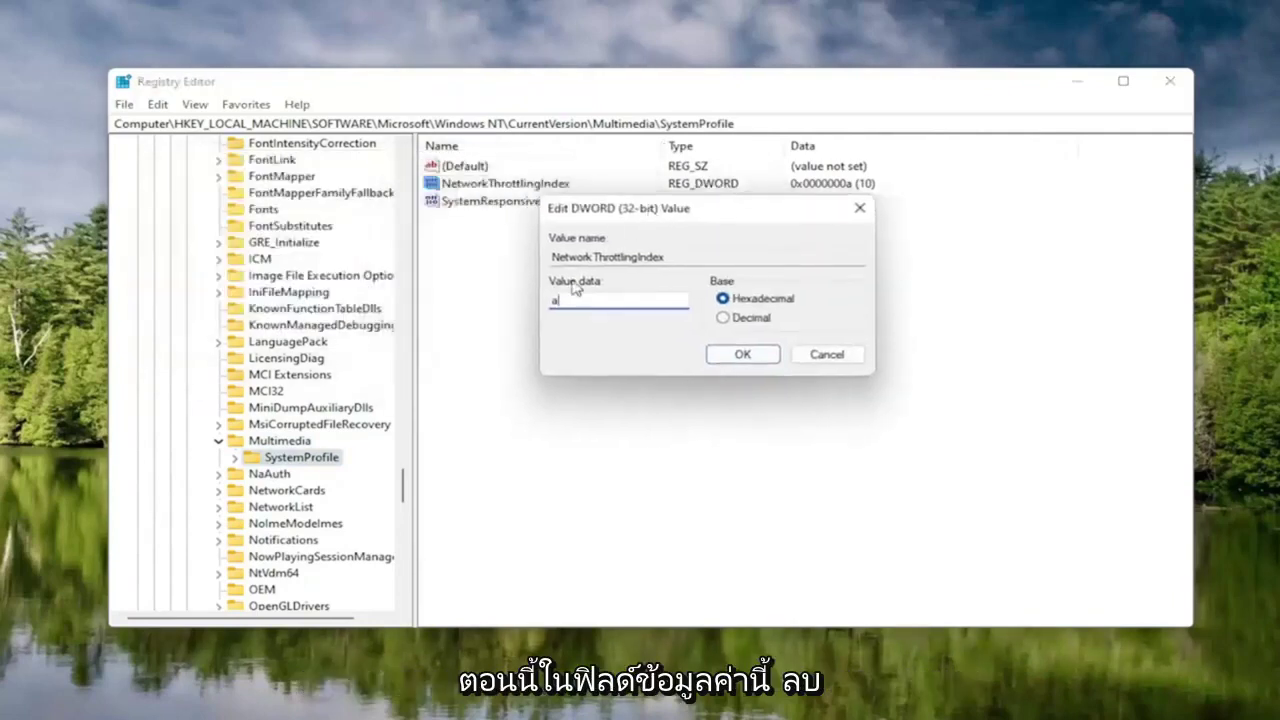
pyautogui.press('BackSpace')
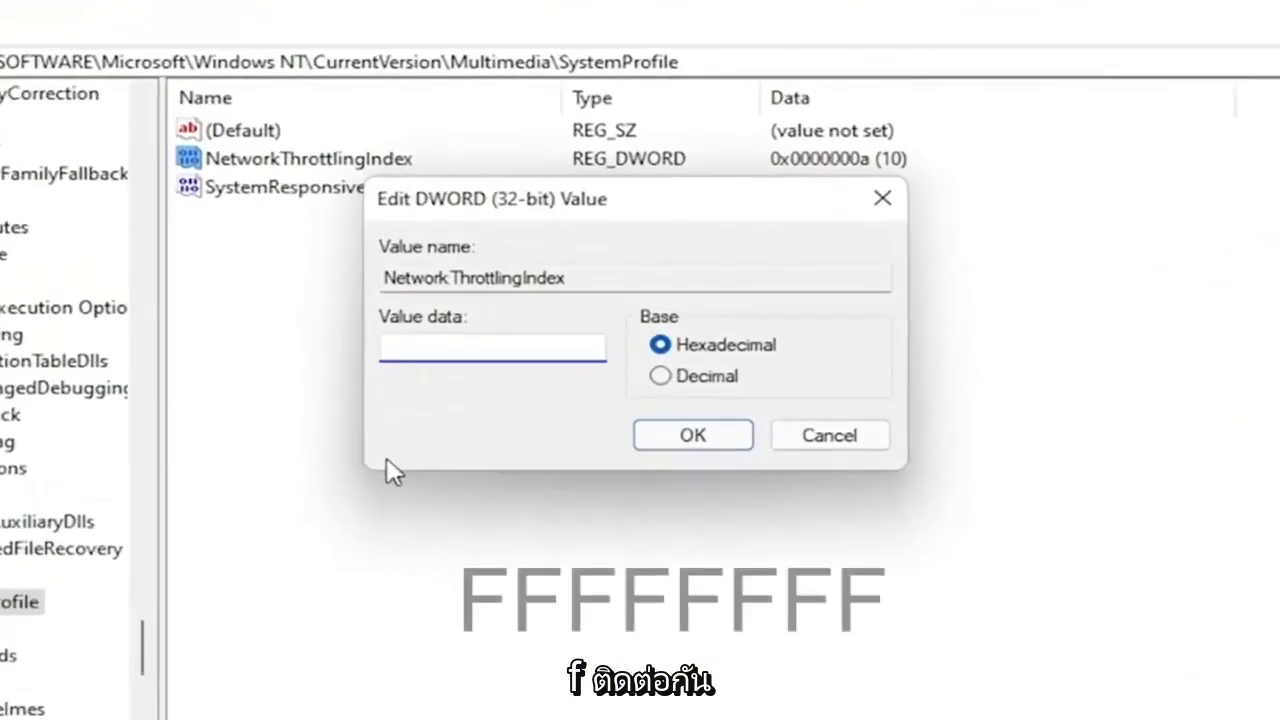
pyautogui.write('FFF')
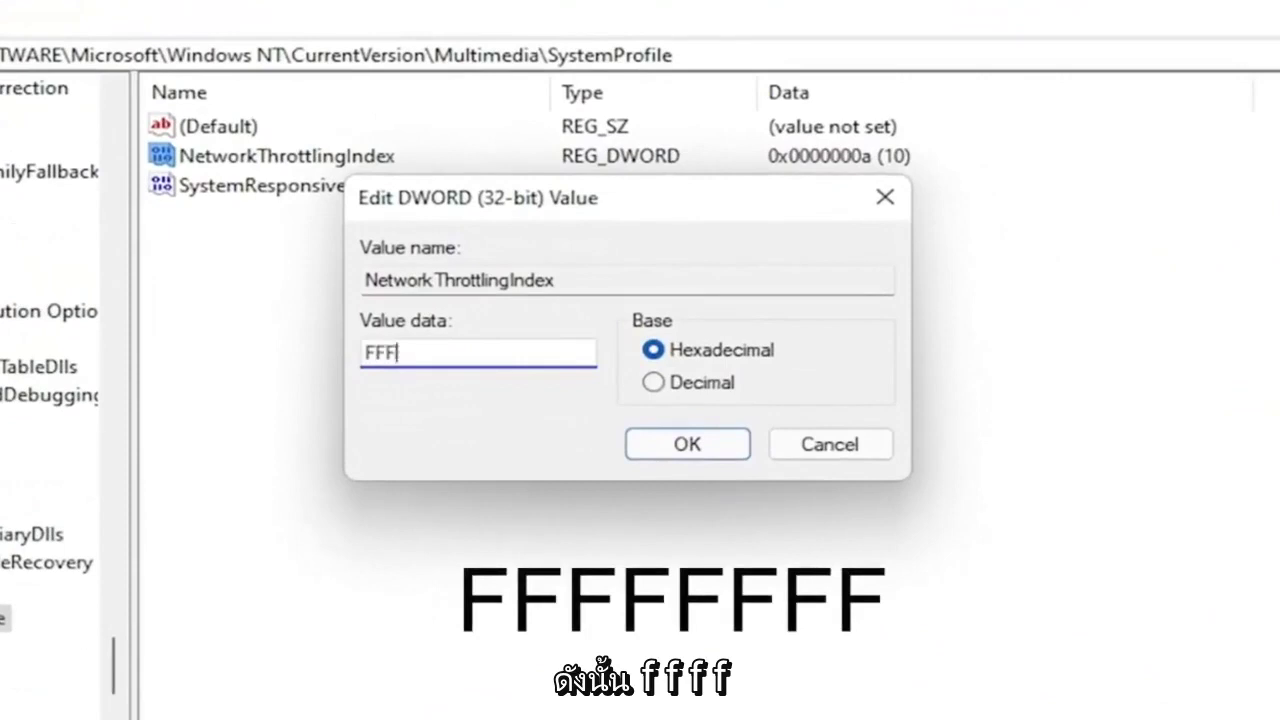
pyautogui.write('FFFF')
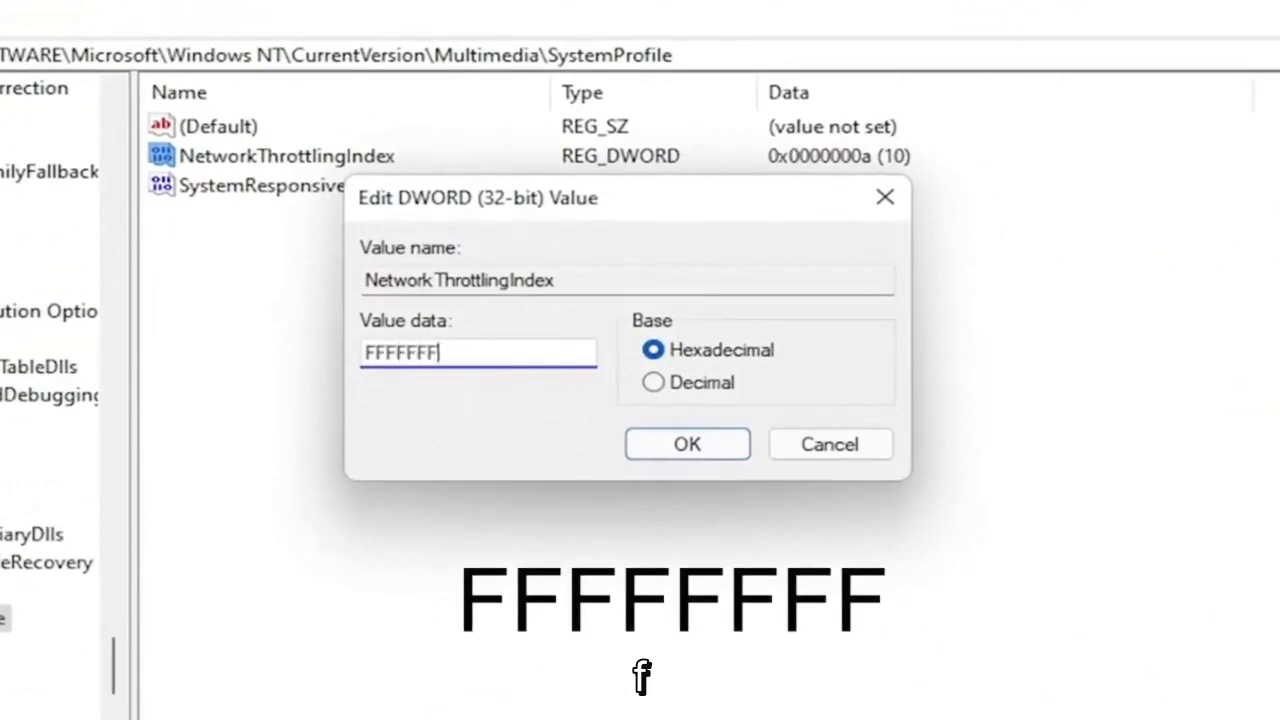
pyautogui.write('F')
pyautogui.hotkey('shift', 'Left')
pyautogui.hotkey('shift', 'Left')
pyautogui.hotkey('shift', 'Left')
pyautogui.hotkey('shift', 'Left')
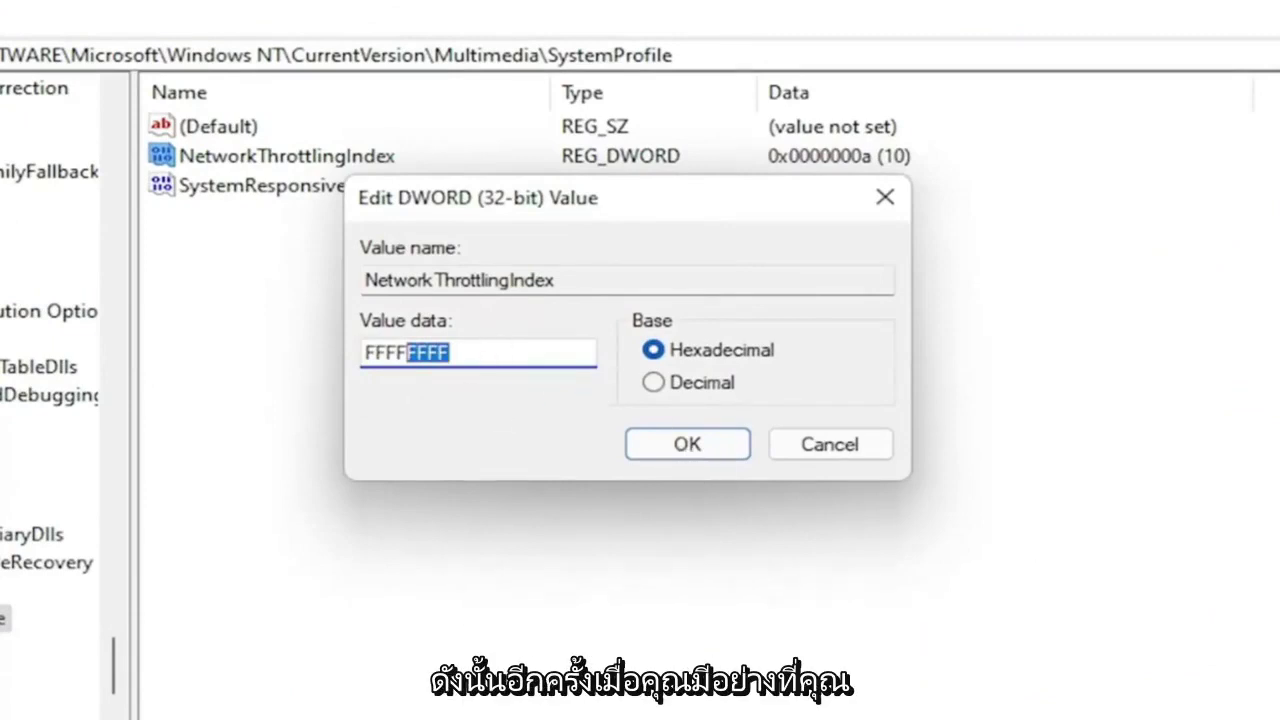
pyautogui.write('FFFF')
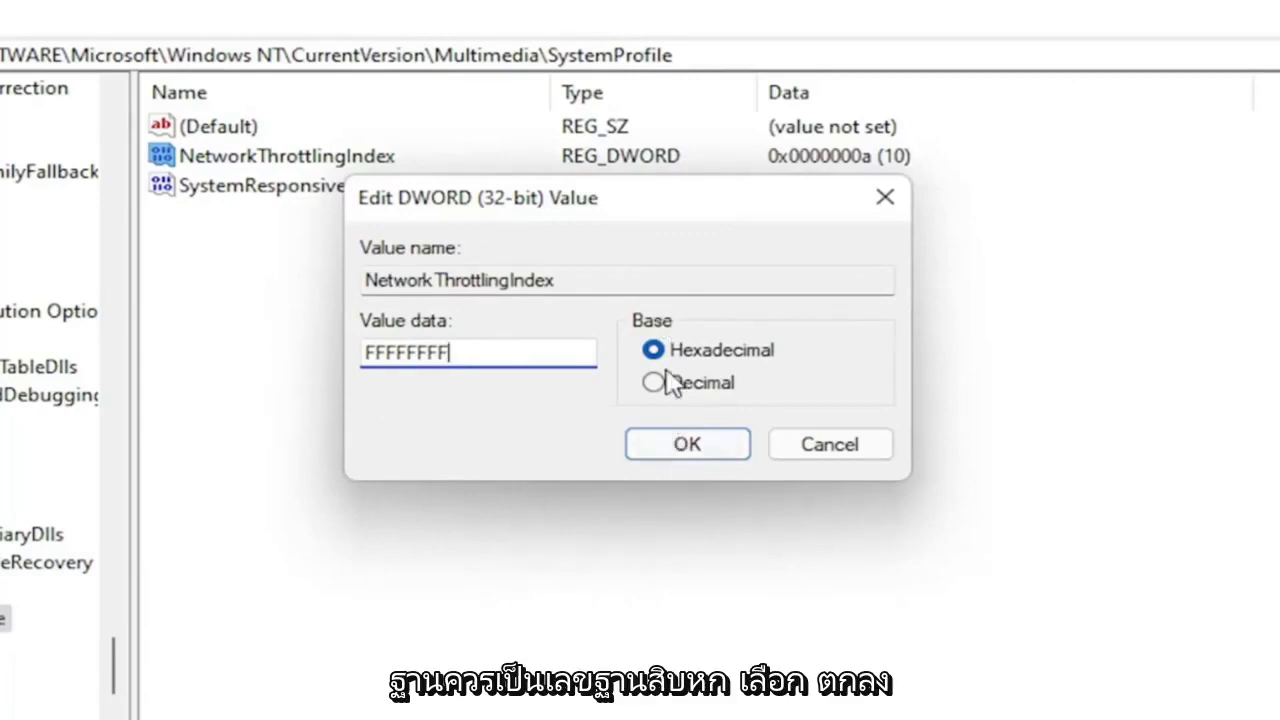
pyautogui.click(687, 445)
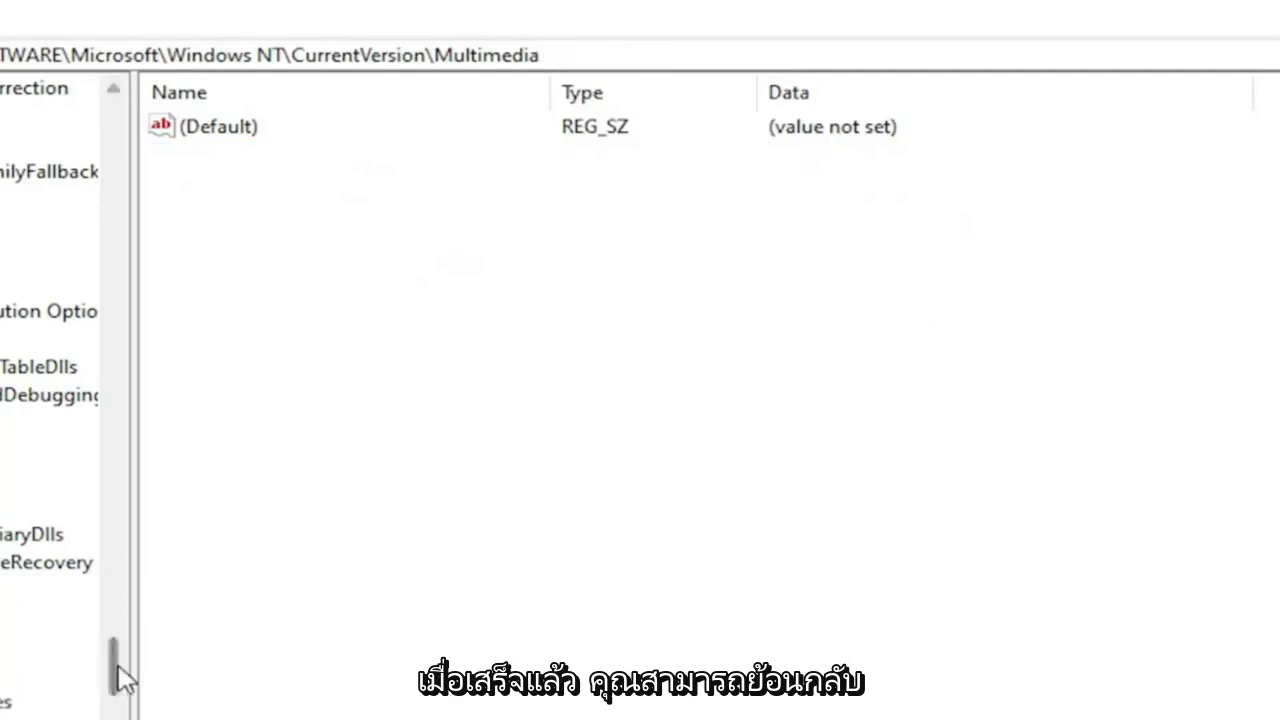
# - Collapse the Microsoft, SOFTWARE and HKEY_LOCAL_MACHINE keys in the registry tree
pyautogui.moveTo(126, 677); pyautogui.dragTo(166, 131)
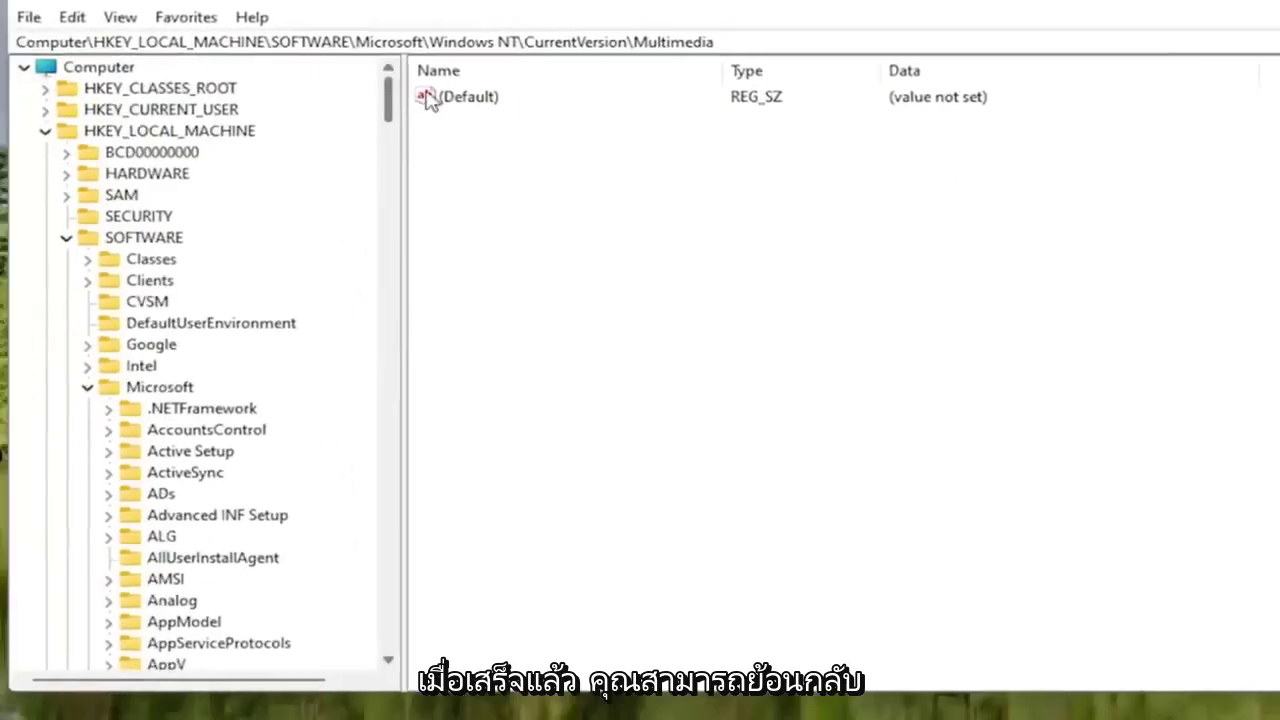
pyautogui.click(88, 387)
pyautogui.click(66, 237)
pyautogui.click(45, 131)
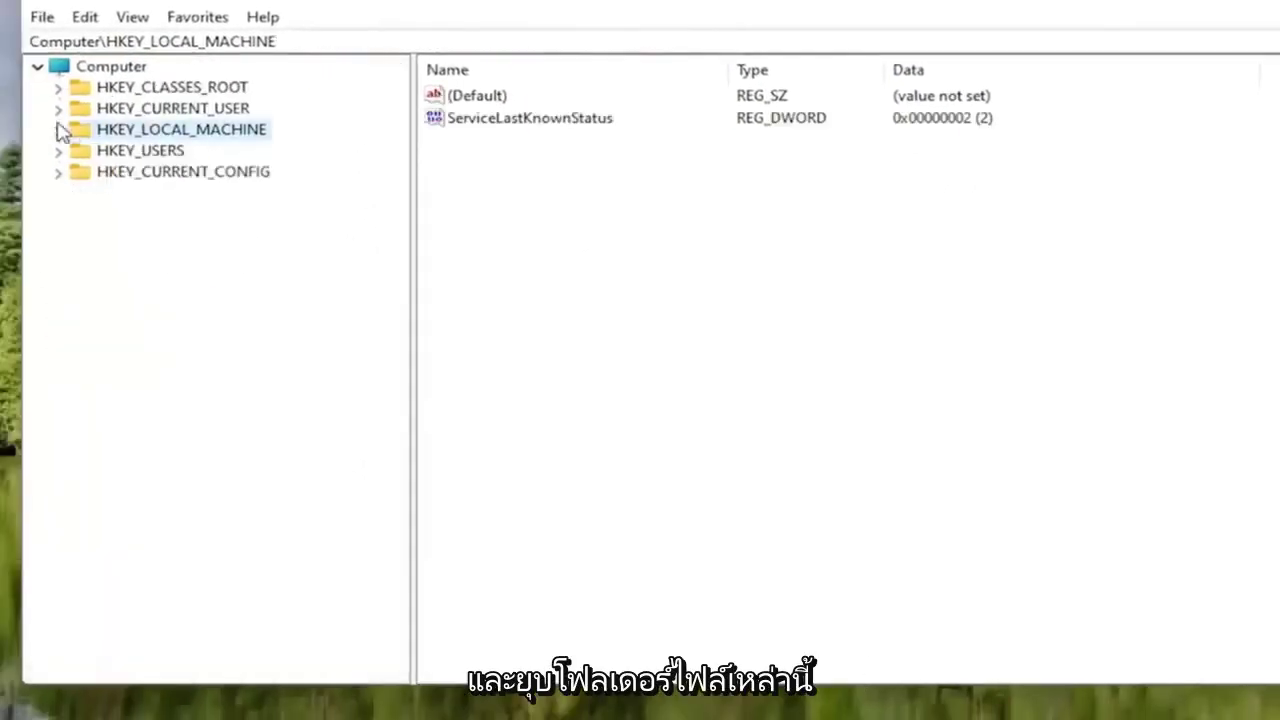
# - Expand HKEY_LOCAL_MACHINE\SYSTEM\CurrentControlSet\Services in the registry tree
pyautogui.doubleClick(222, 133)
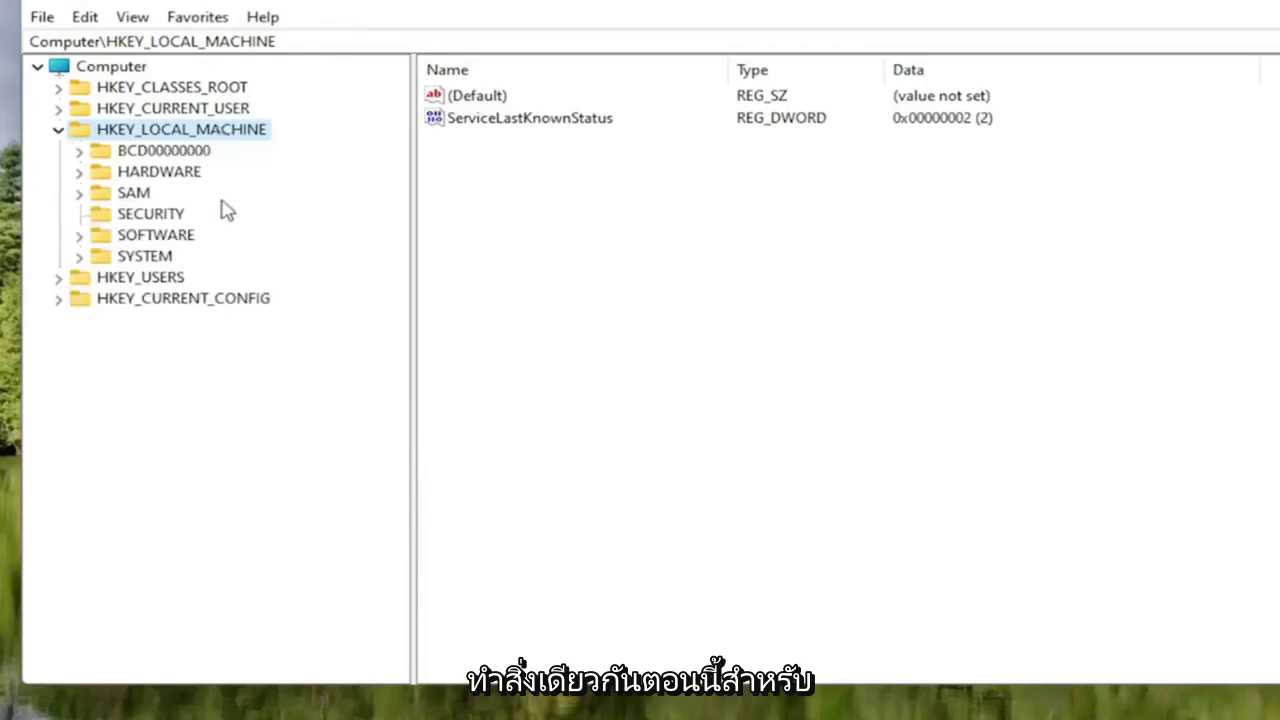
pyautogui.doubleClick(145, 258)
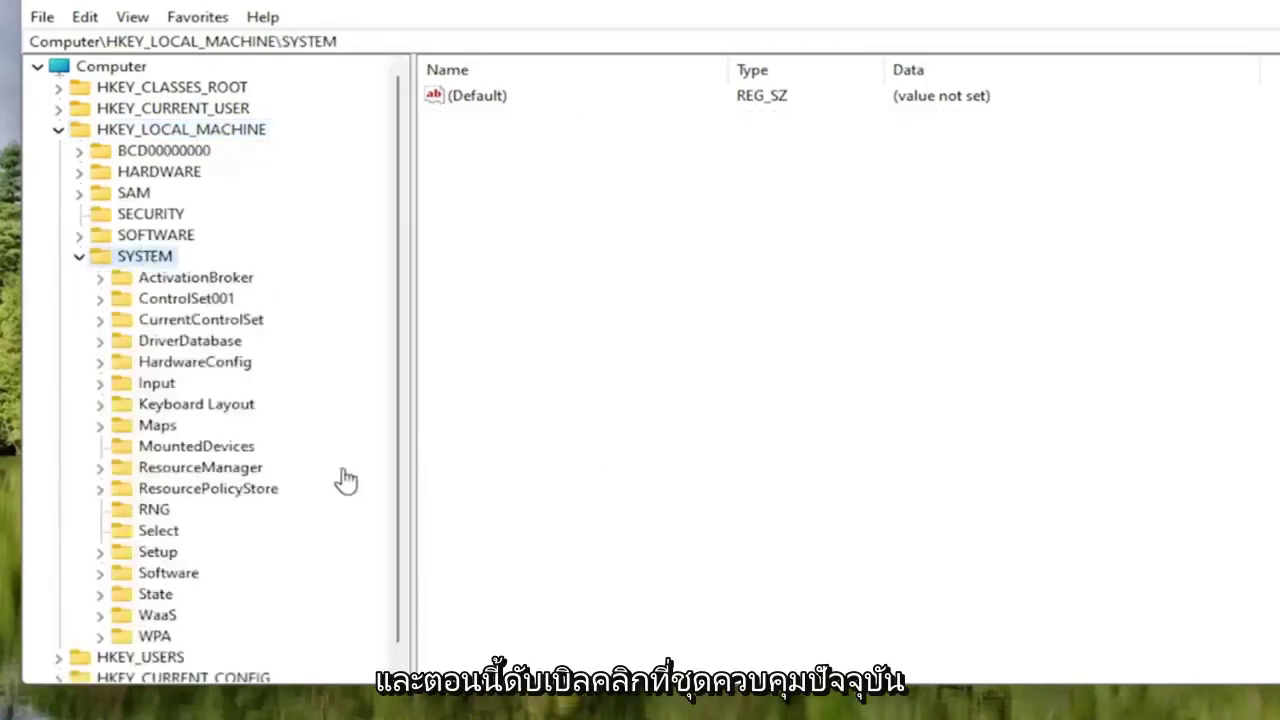
pyautogui.doubleClick(210, 321)
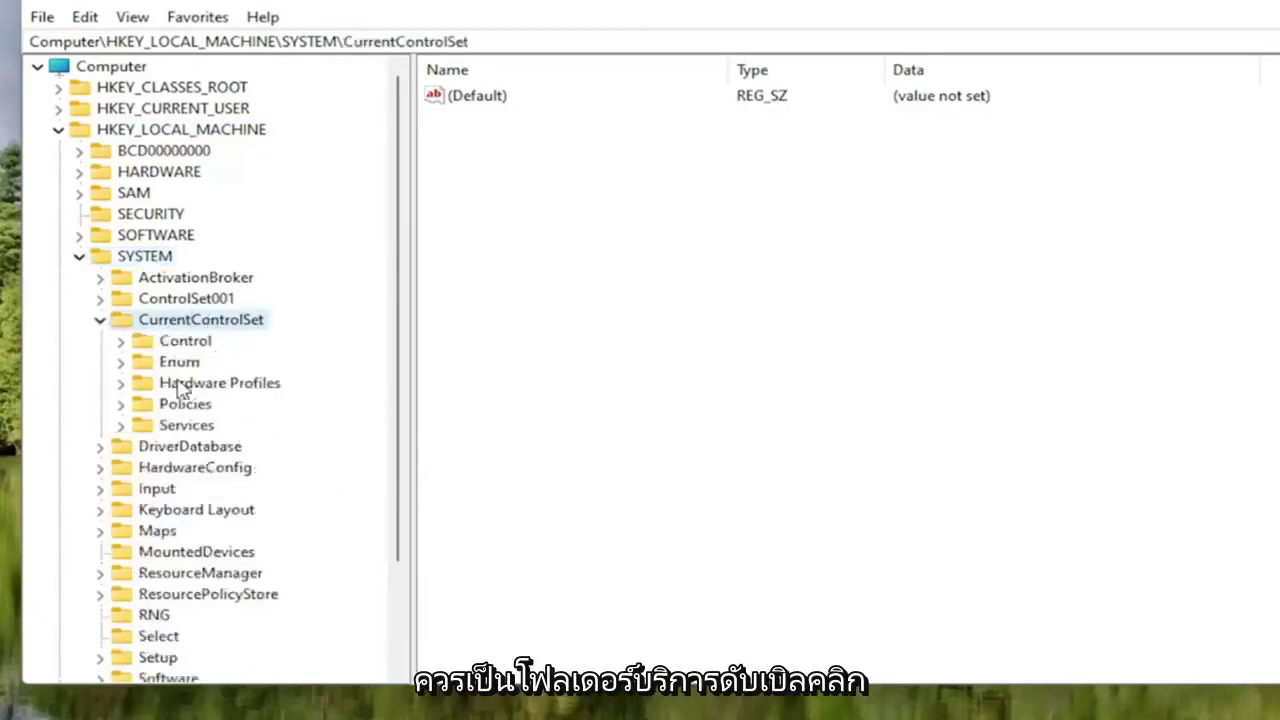
pyautogui.doubleClick(180, 426)
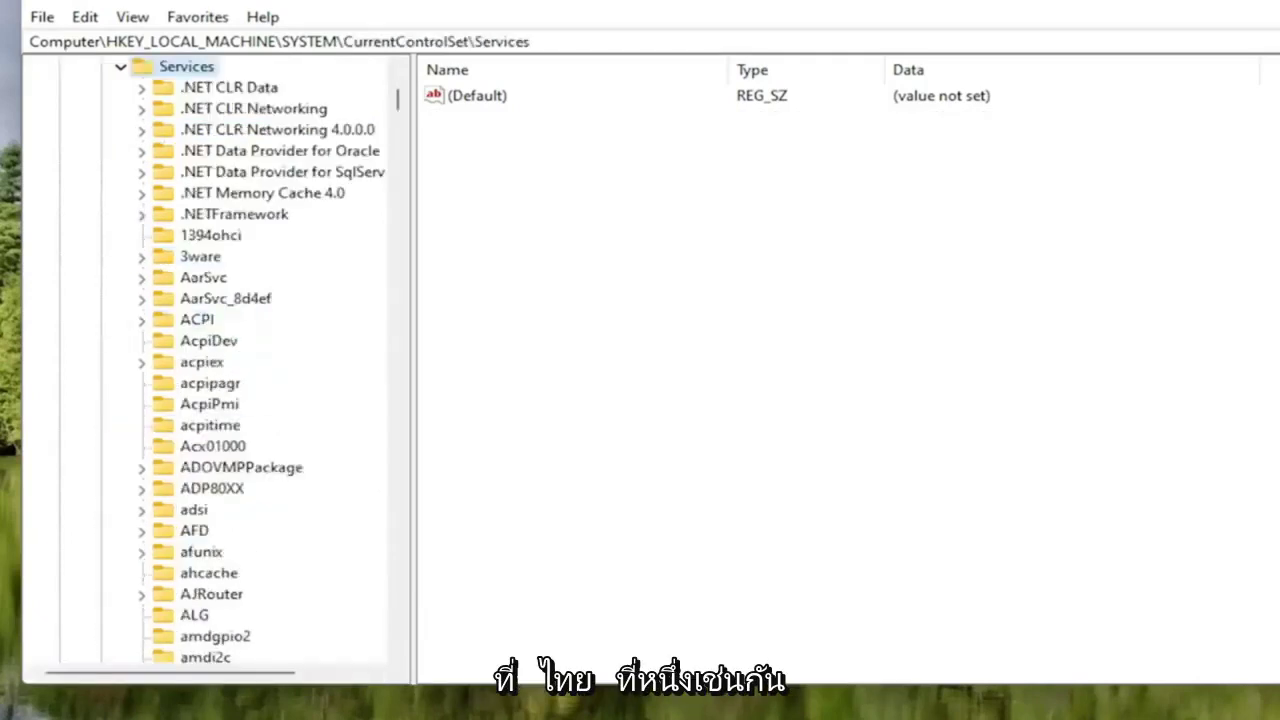
# - Find and select the Tcpip key among the subkeys of Services
pyautogui.scroll(-8, 228, 511)
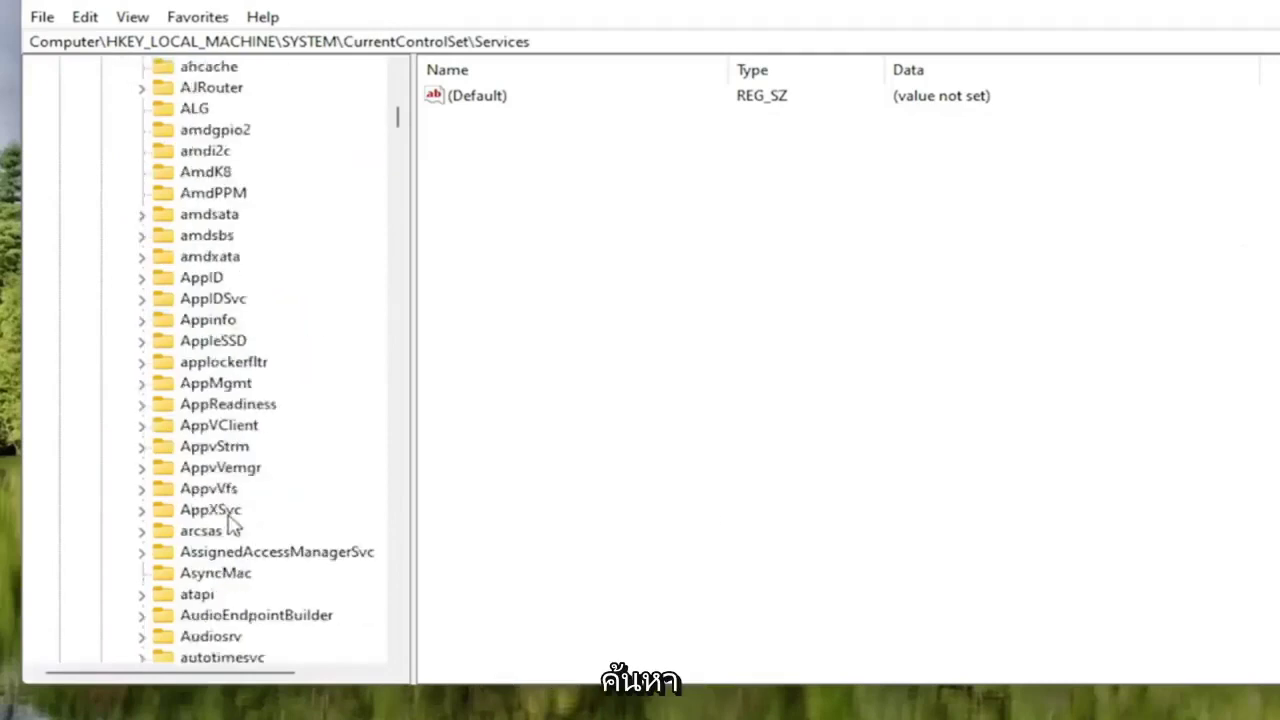
pyautogui.scroll(-12, 230, 527)
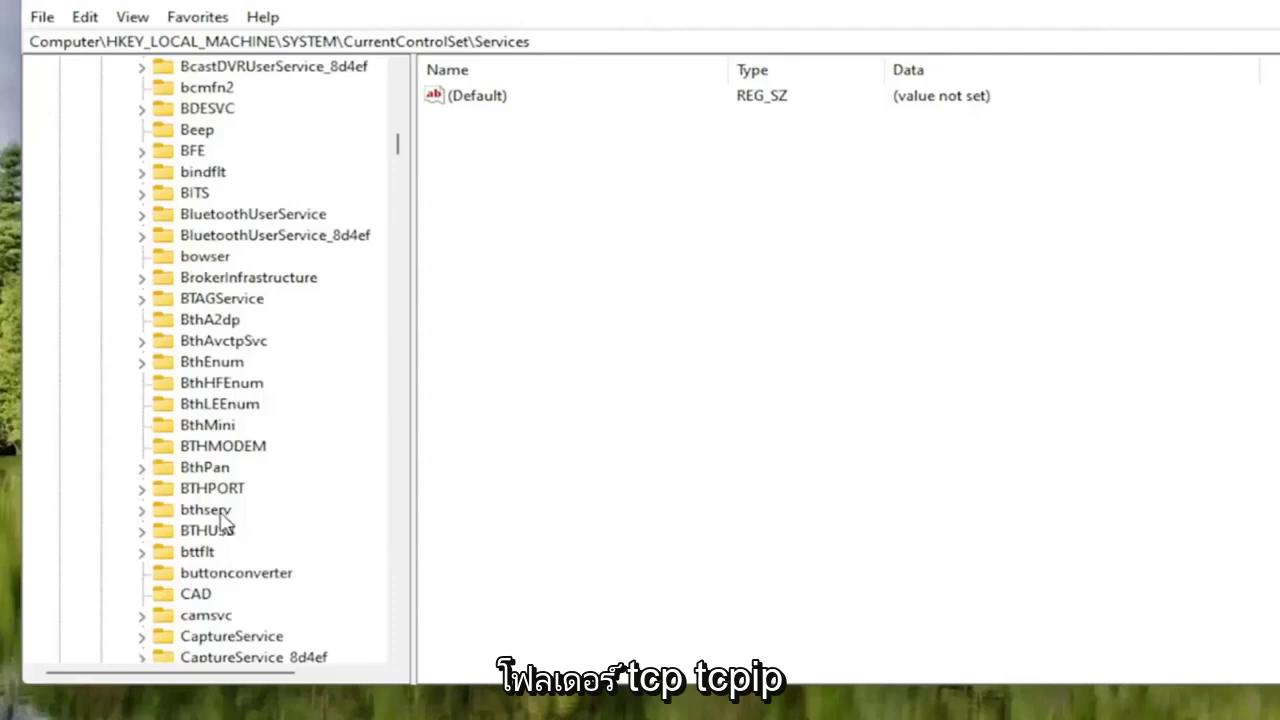
pyautogui.scroll(-18, 222, 512)
pyautogui.click(222, 470)
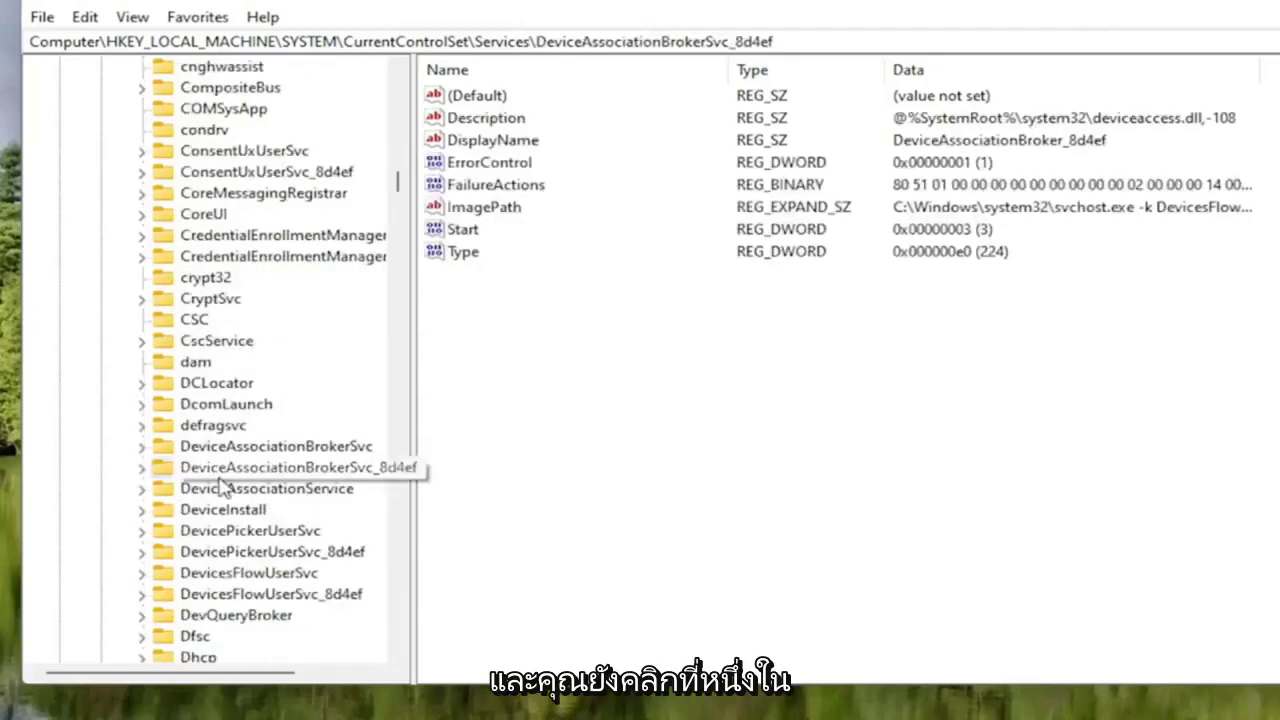
pyautogui.press('t')
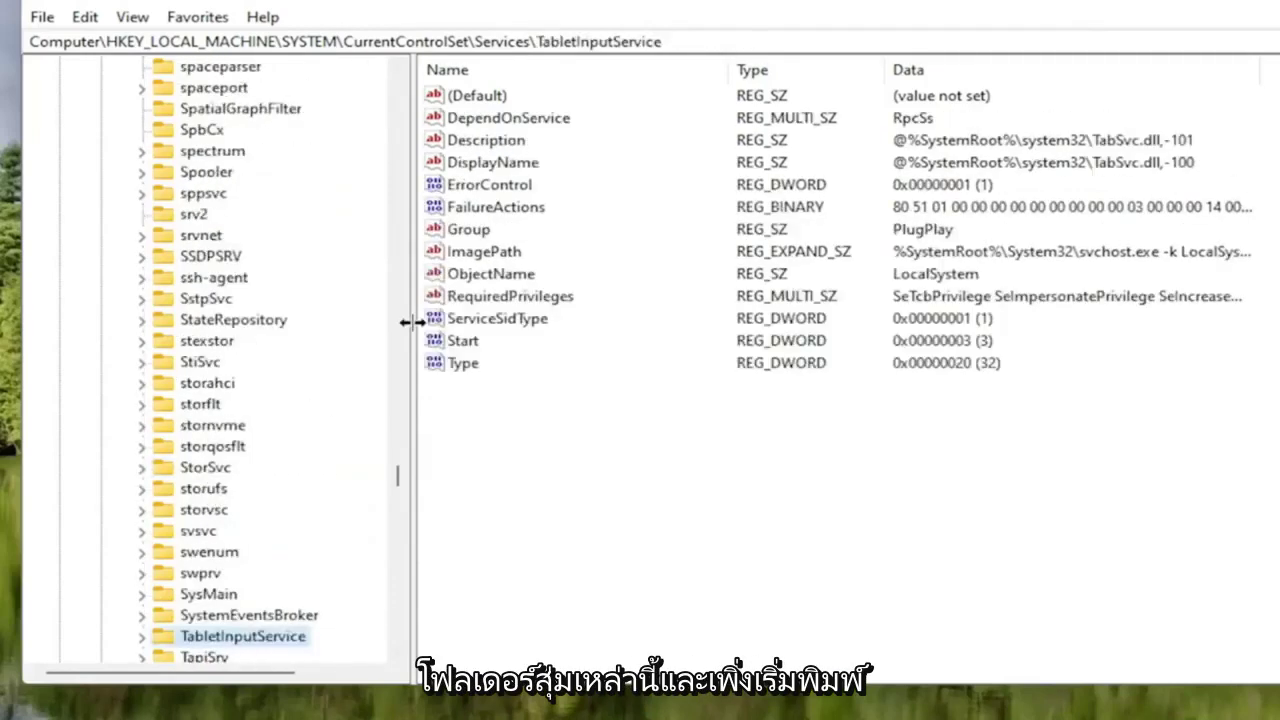
pyautogui.press('c')
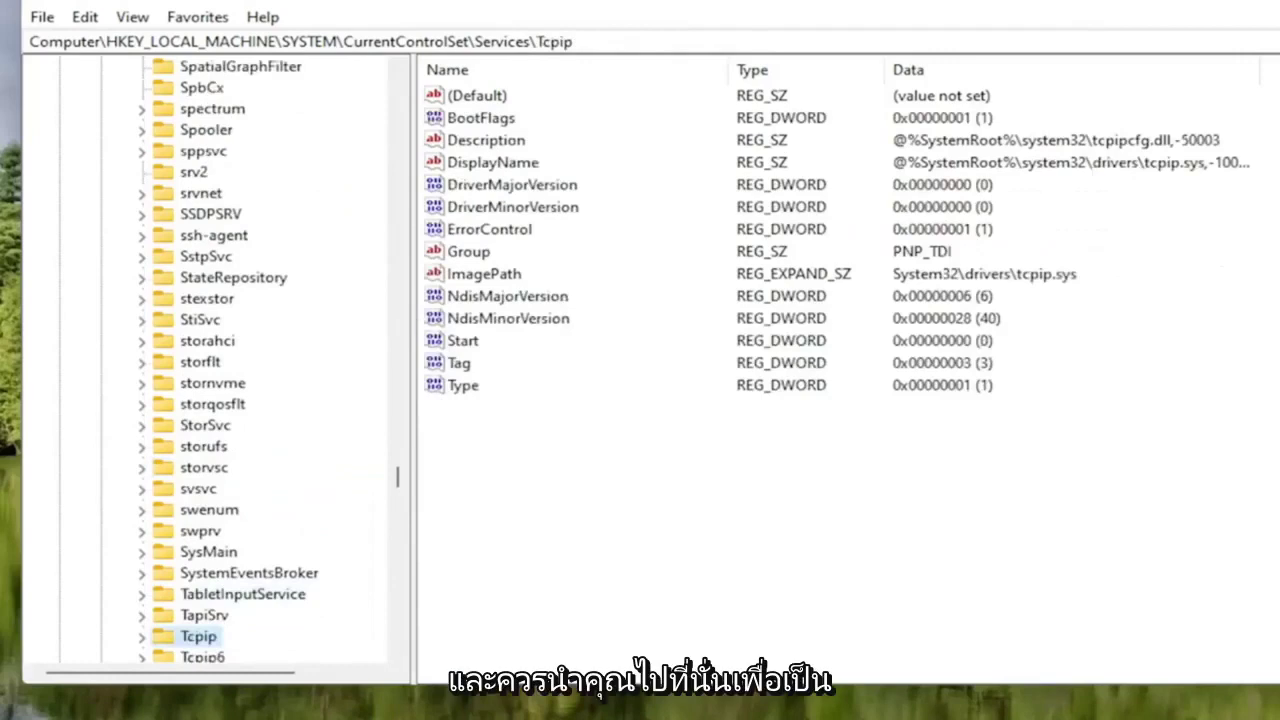
pyautogui.scroll(-2, 283, 646)
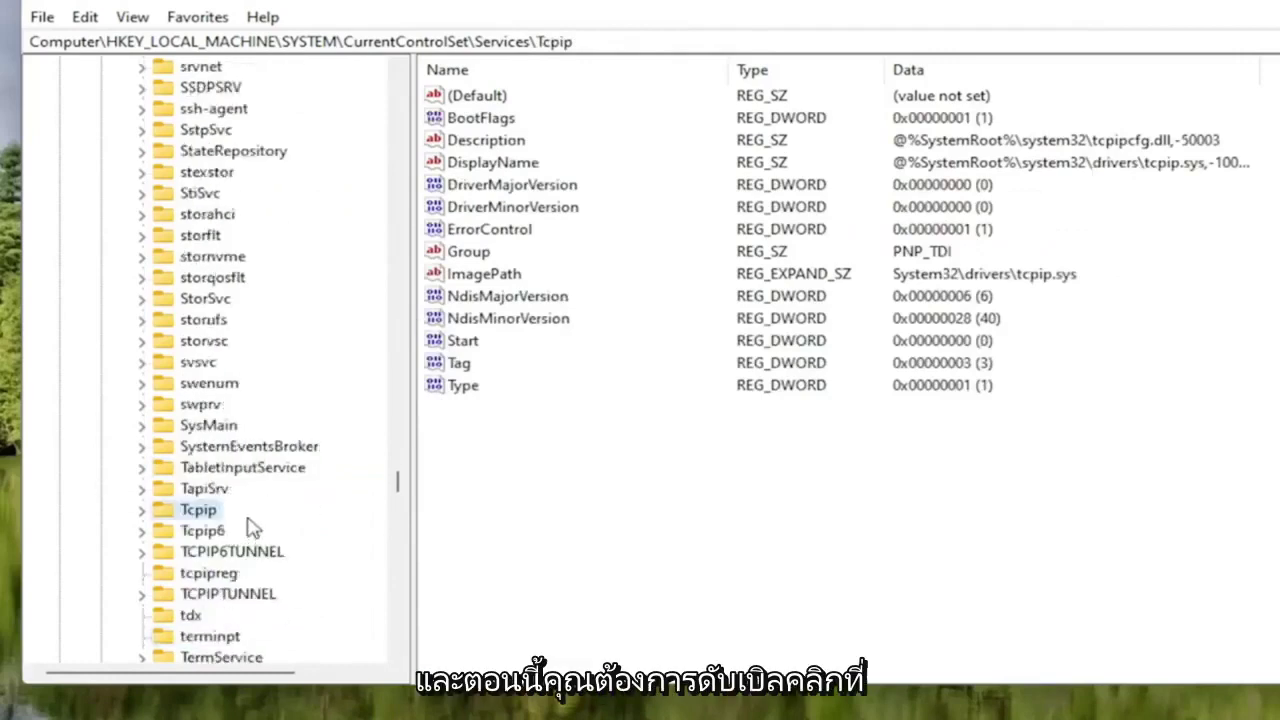
# - Expand the Tcpip key, its Parameters subkey and the Interfaces key inside it
pyautogui.scroll(-2, 250, 528)
pyautogui.doubleClick(183, 392)
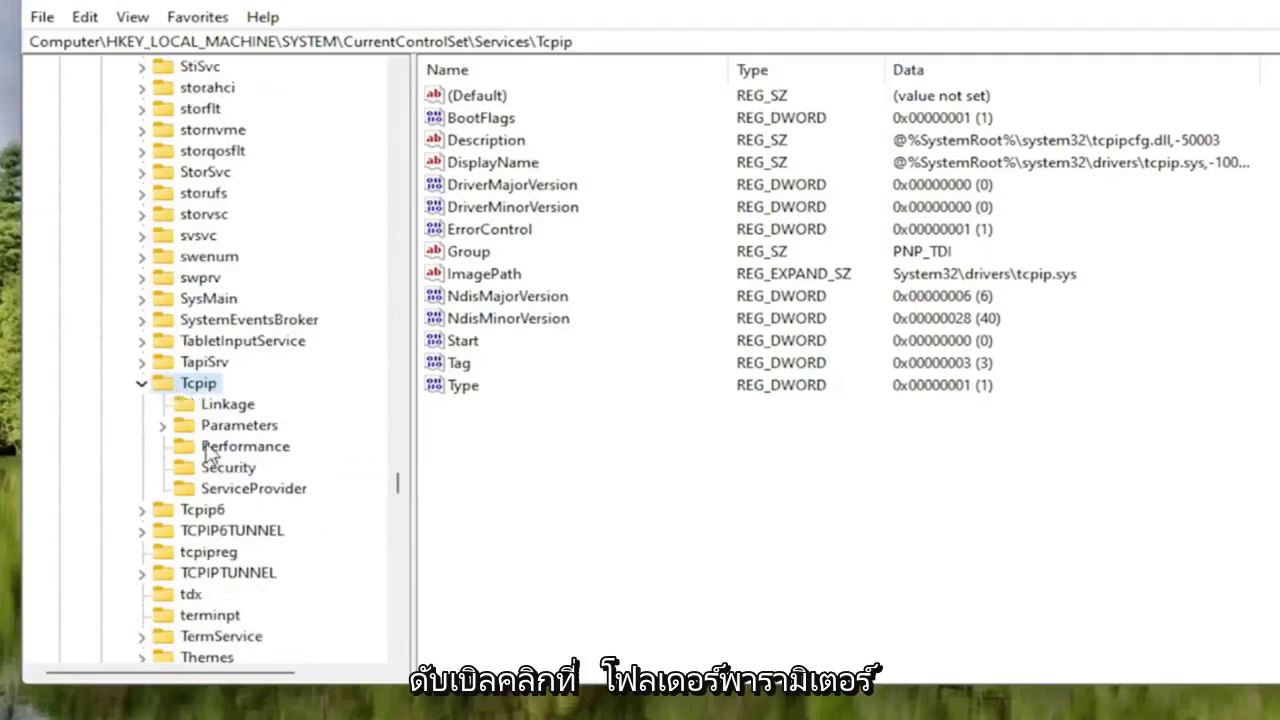
pyautogui.doubleClick(207, 428)
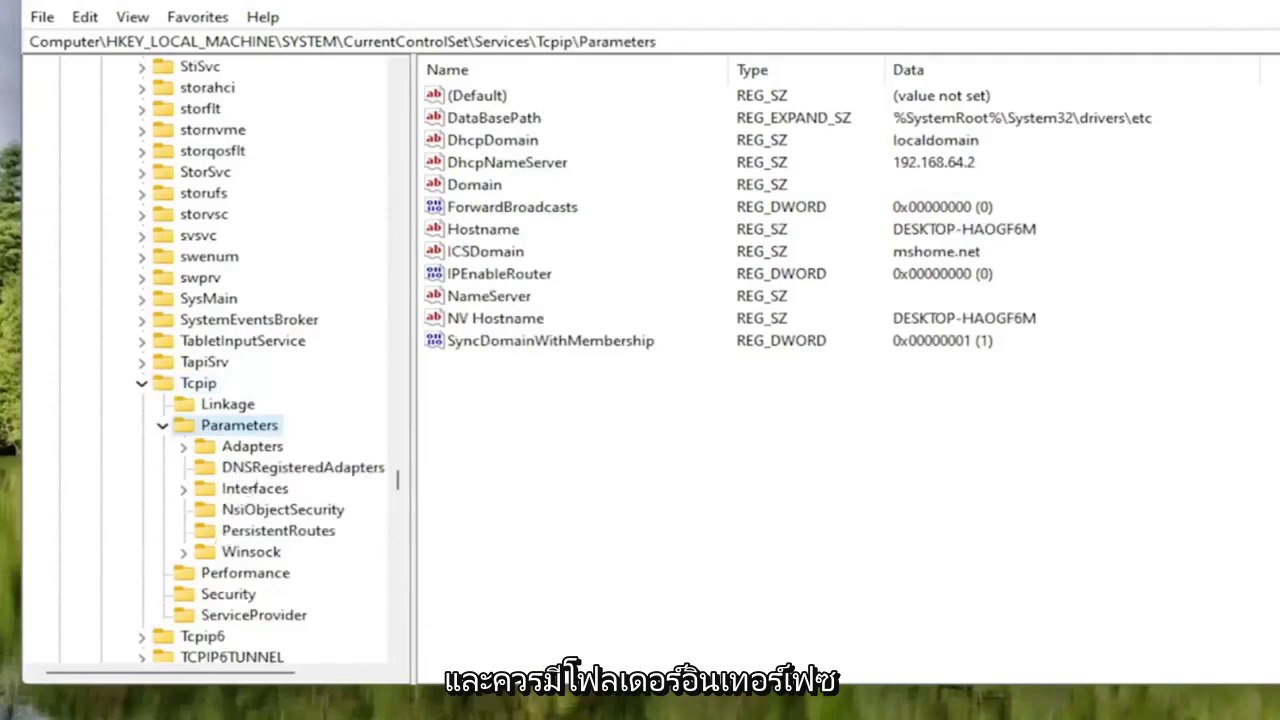
pyautogui.click(225, 490)
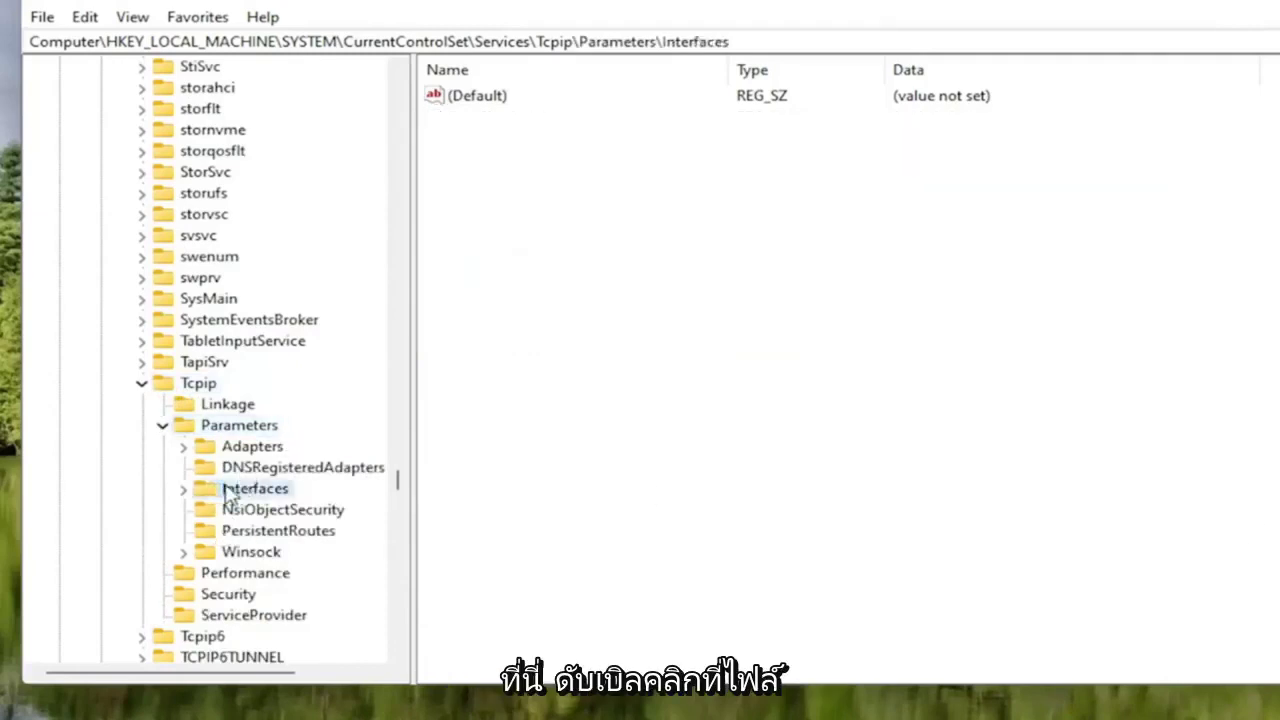
pyautogui.doubleClick(227, 492)
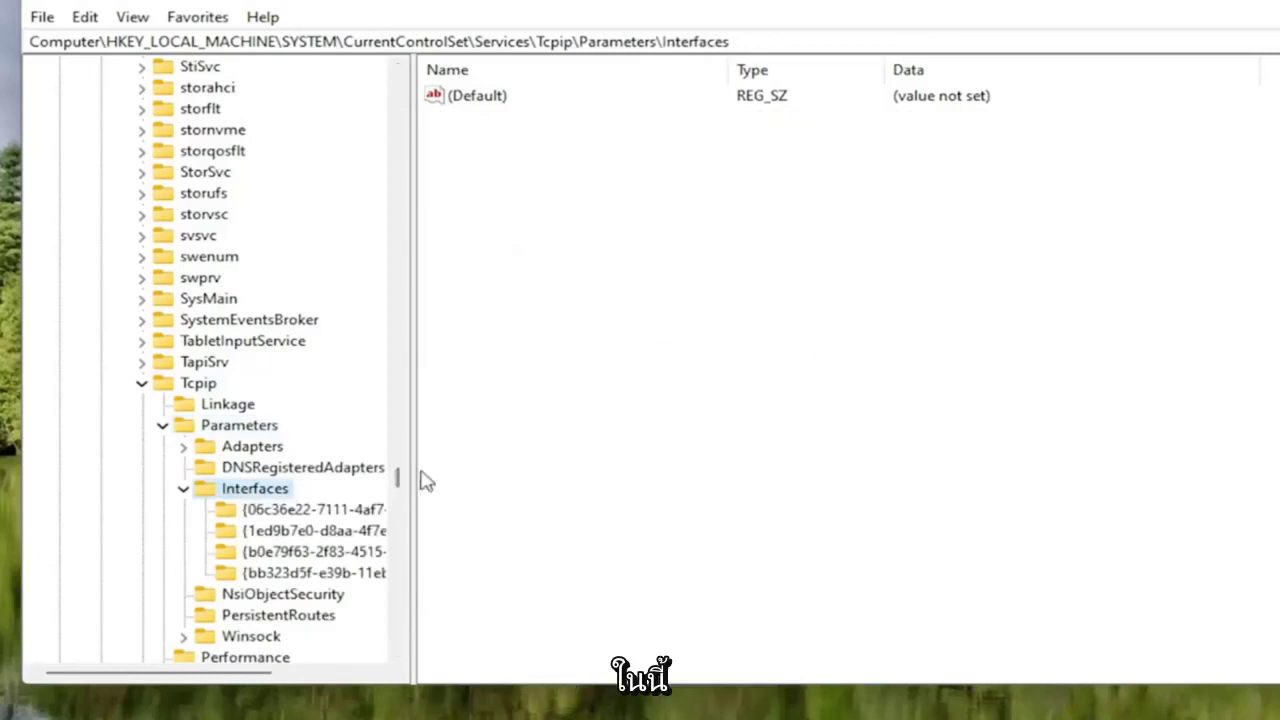
# - Widen the key tree, compare the values of the subkeys under Interfaces and select the subkey beginning with b0e79f63
pyautogui.moveTo(413, 469); pyautogui.dragTo(482, 470)
pyautogui.click(340, 512)
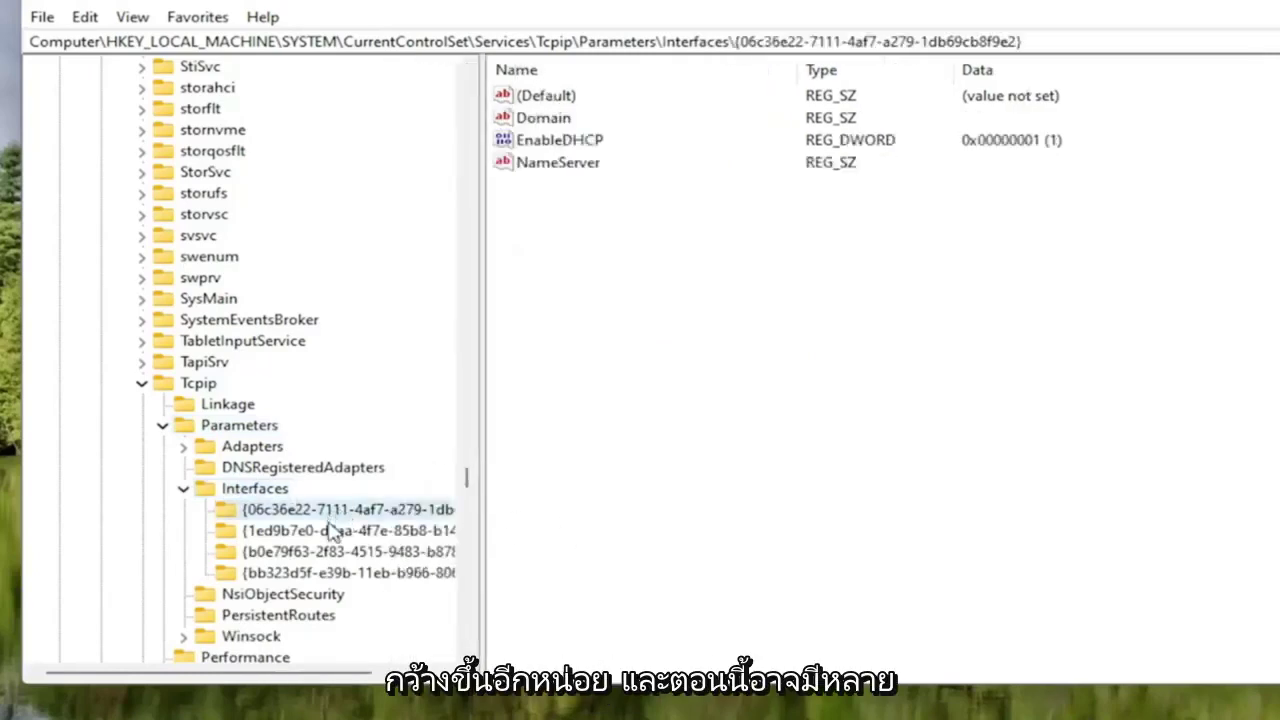
pyautogui.click(331, 530)
pyautogui.click(315, 551)
pyautogui.click(315, 572)
pyautogui.click(315, 551)
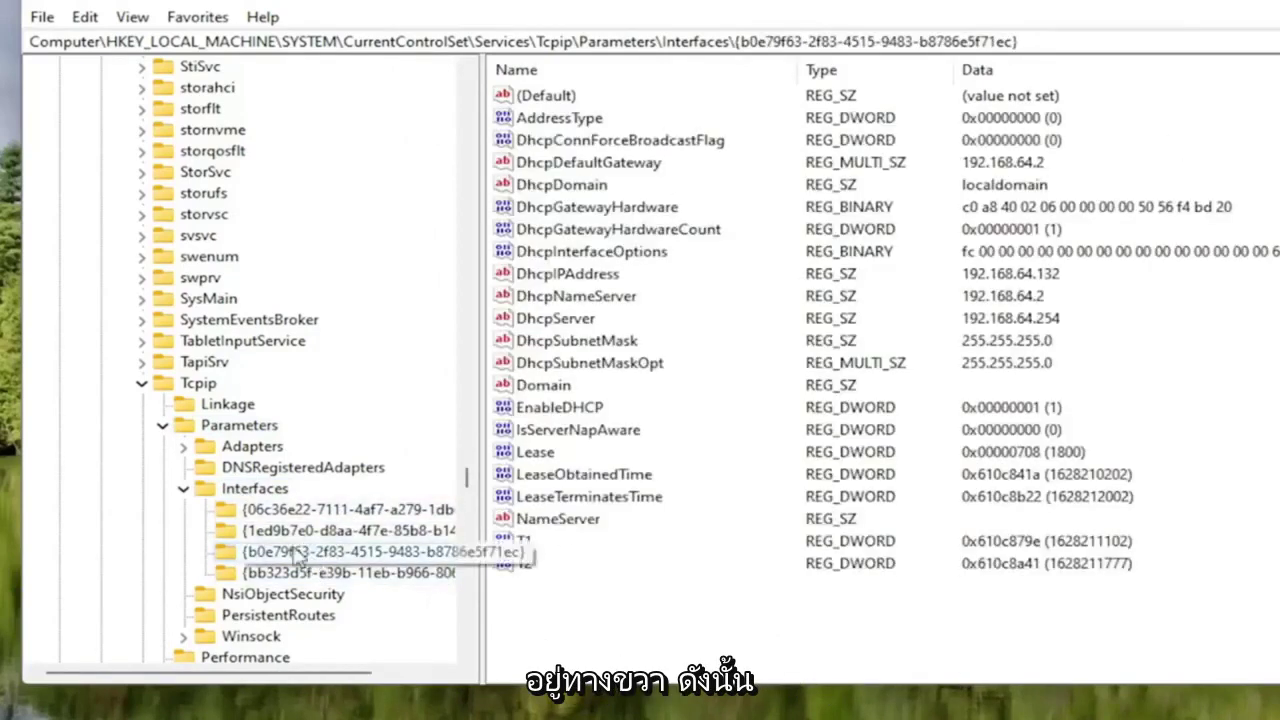
pyautogui.click(252, 573)
pyautogui.click(270, 531)
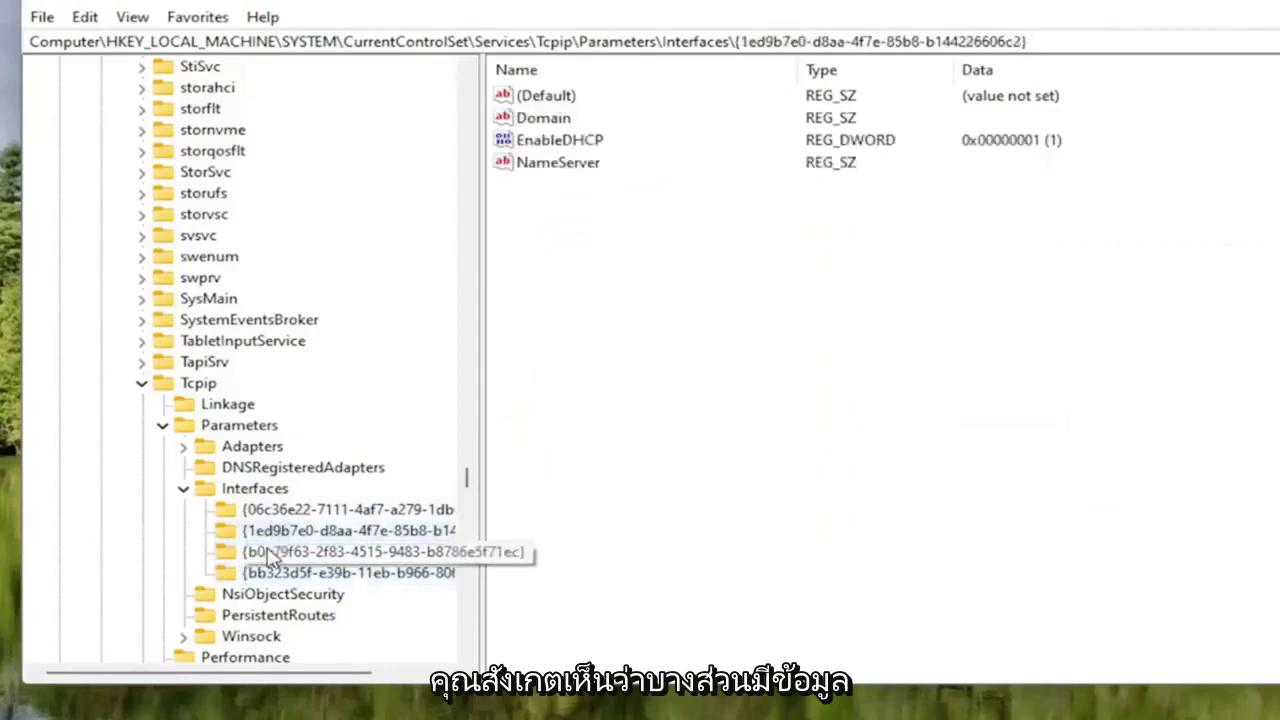
pyautogui.click(255, 510)
pyautogui.click(300, 530)
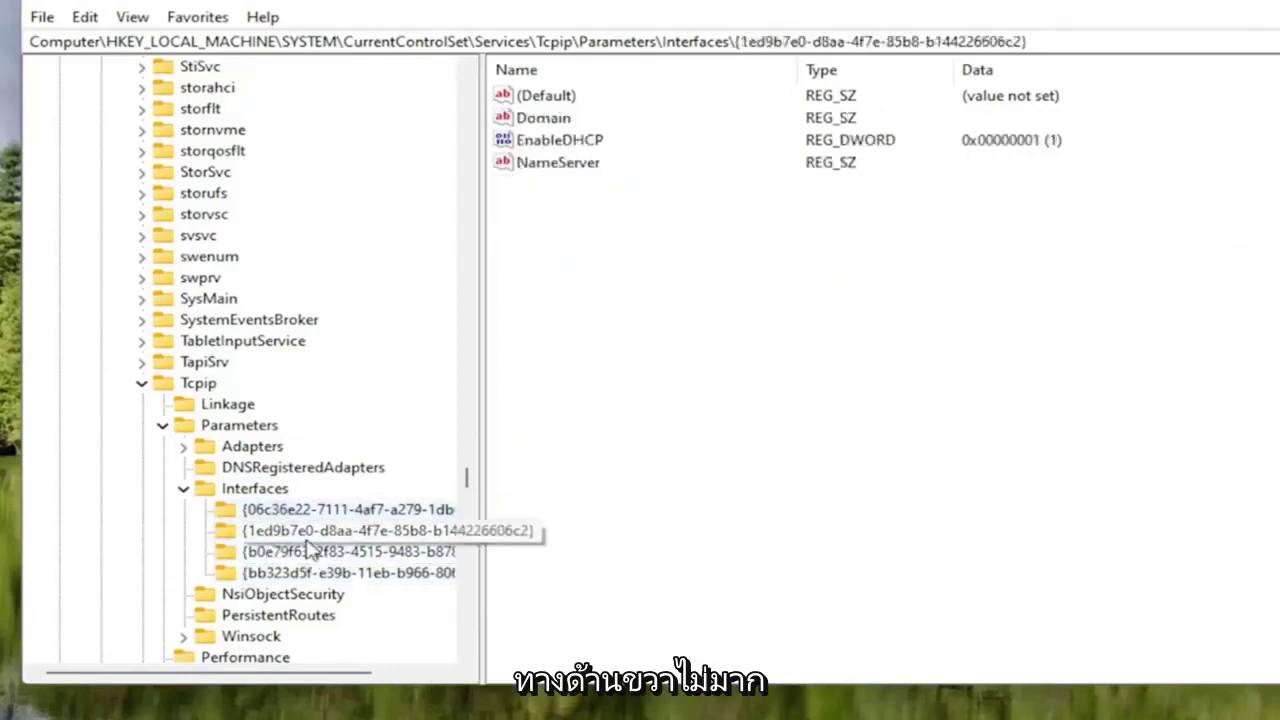
pyautogui.click(309, 551)
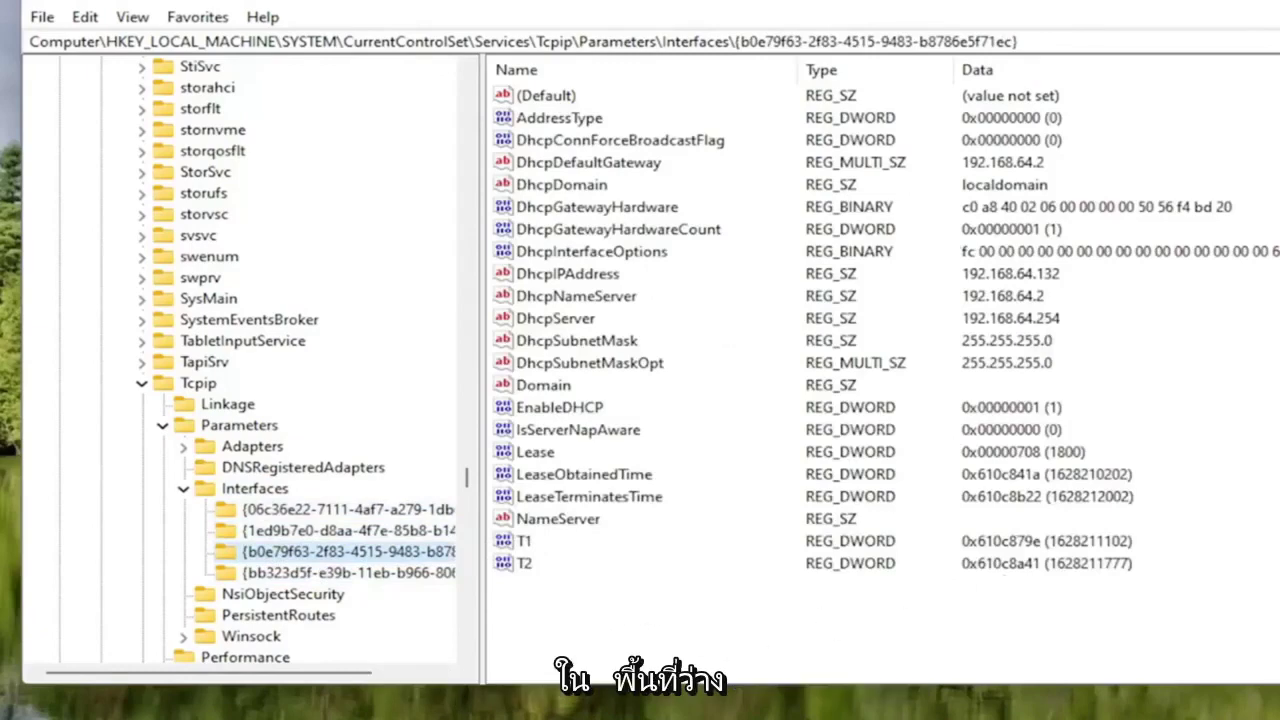
# - Create a new DWORD (32-bit) value named TCPackFrequency in the b0e79f63 interface key
pyautogui.rightClick(558, 608)
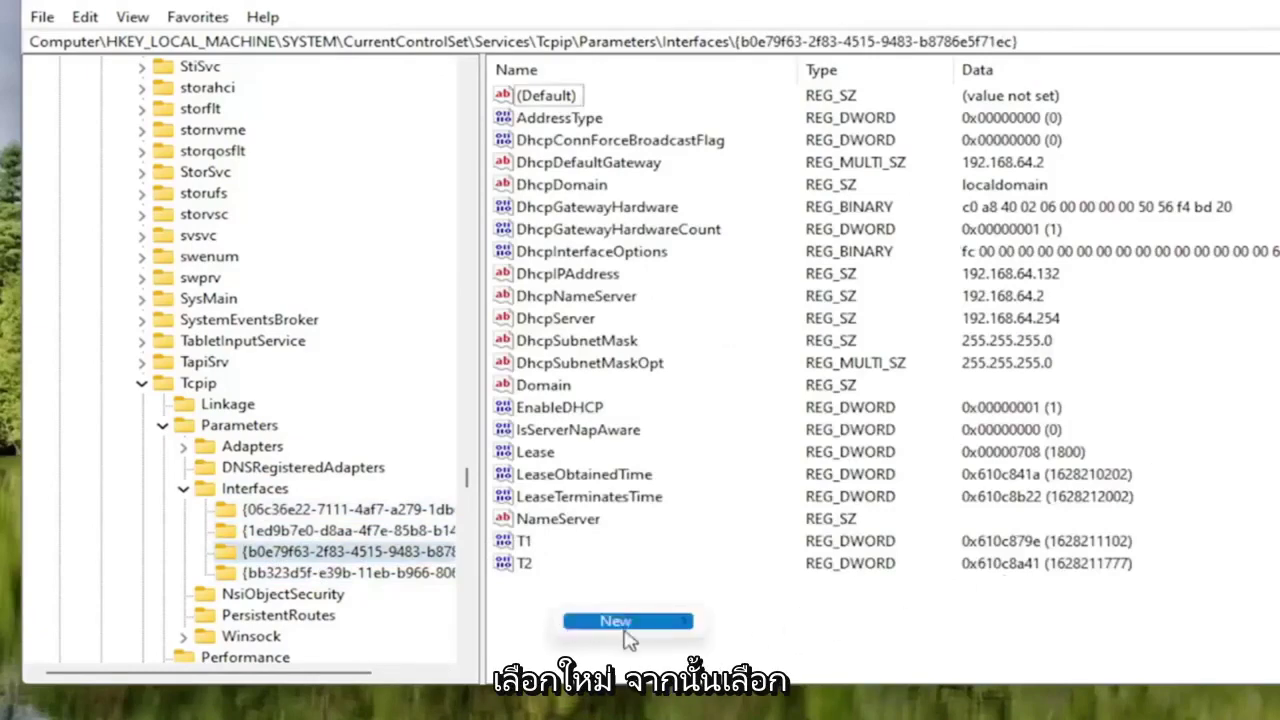
pyautogui.moveTo(627, 622)
pyautogui.click(770, 664)
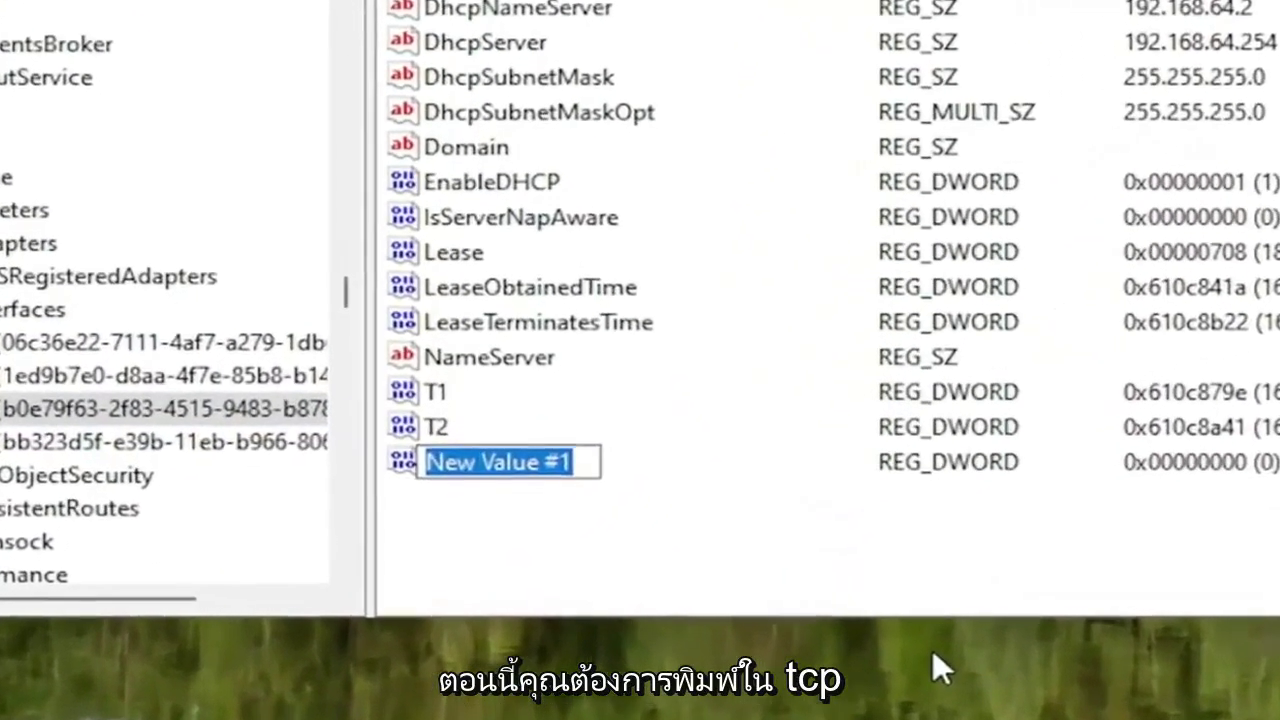
pyautogui.write('TCP')
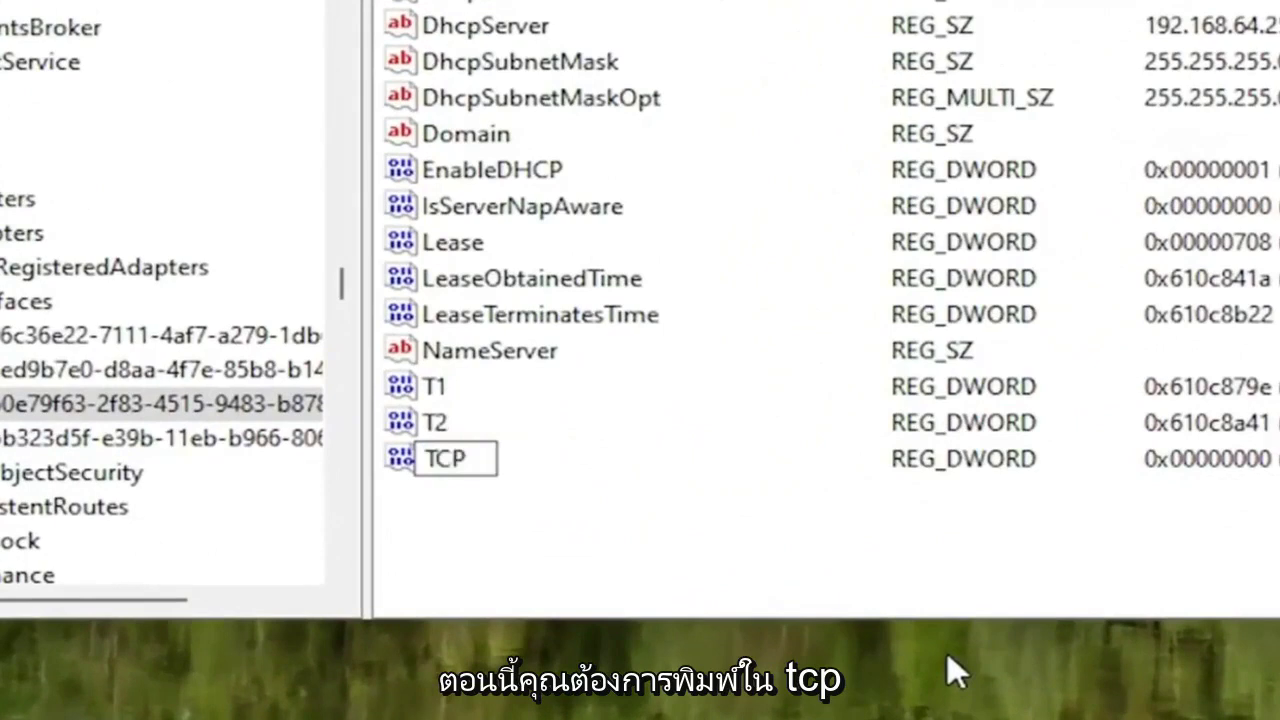
pyautogui.write('ack')
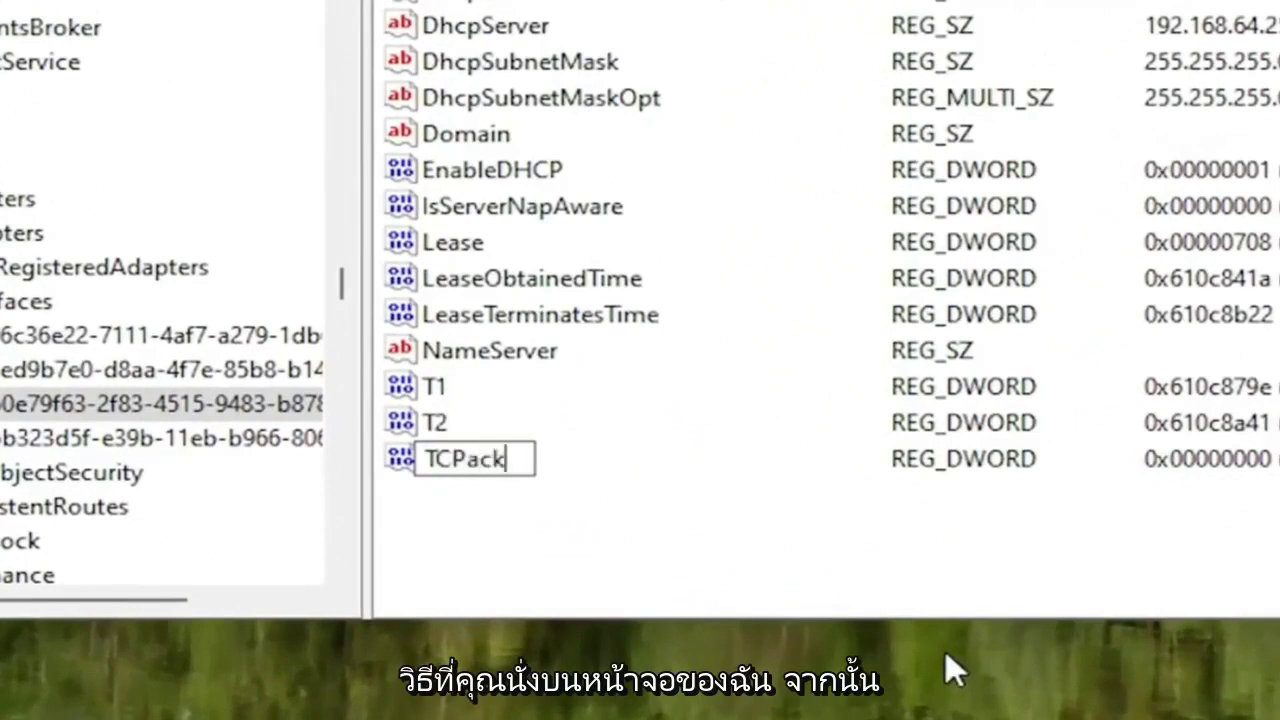
pyautogui.write('Frequebnc')
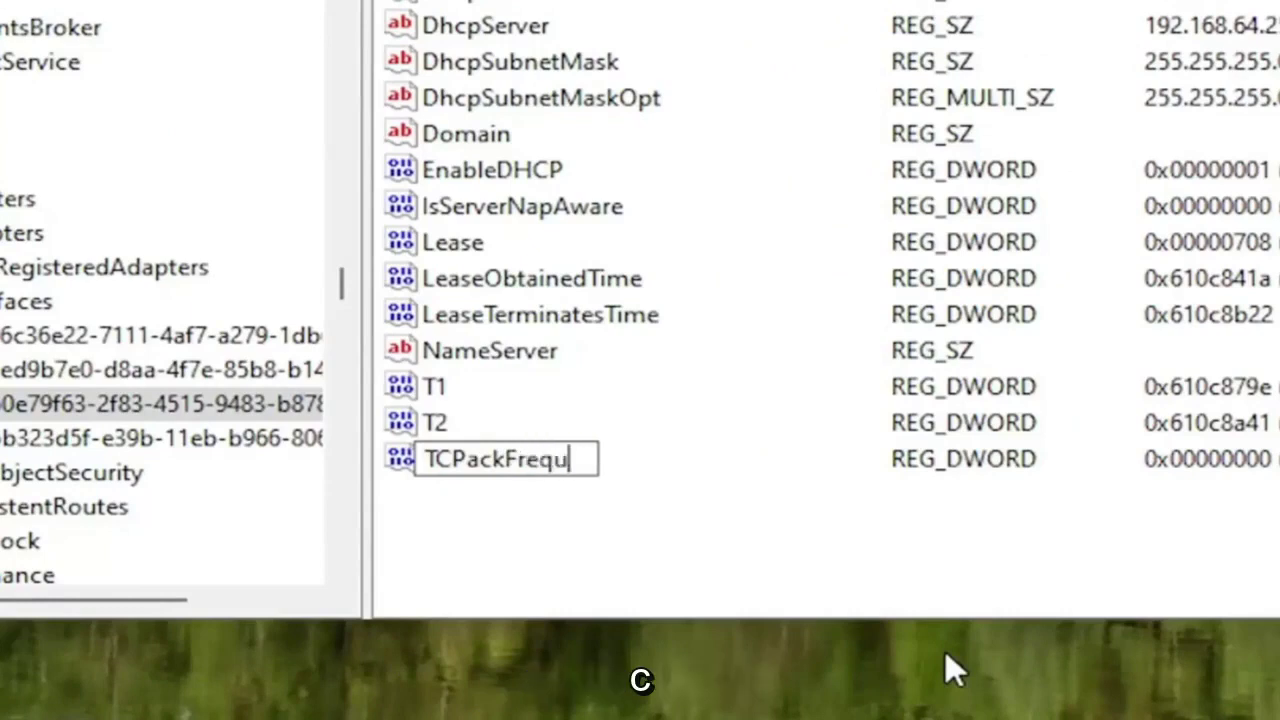
pyautogui.press('BackSpace')
pyautogui.press('BackSpace')
pyautogui.write('ncy')
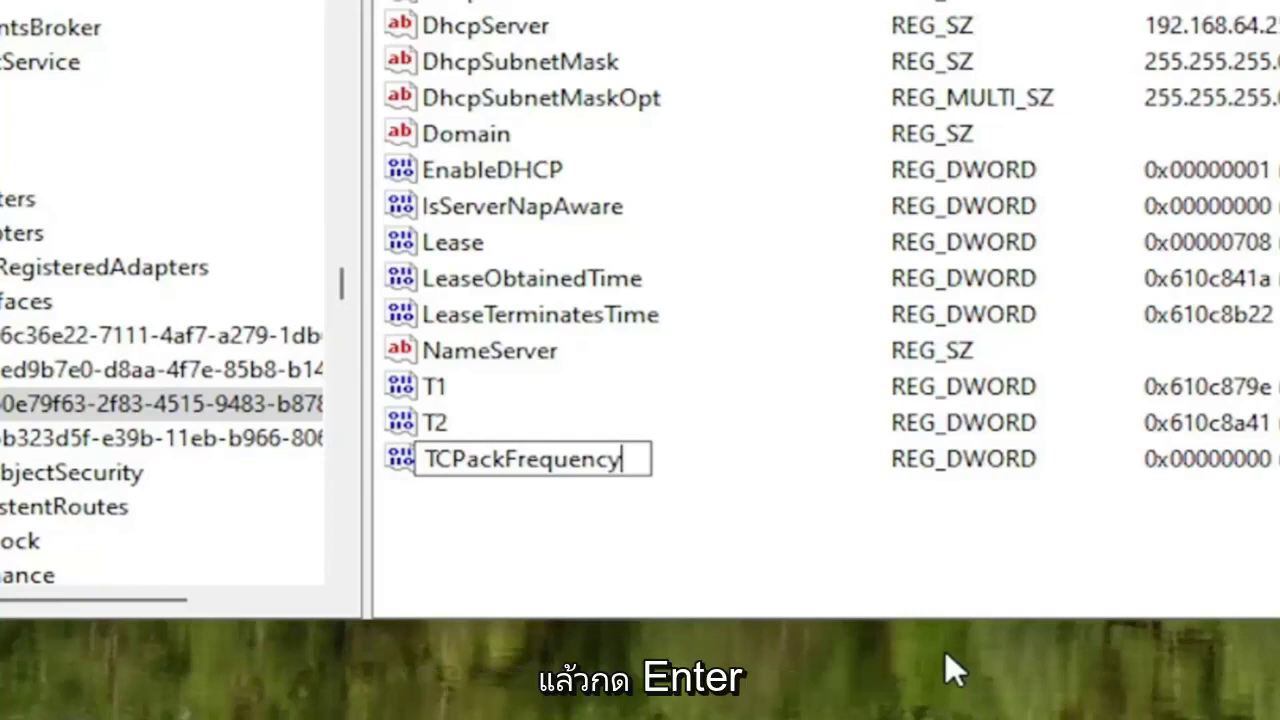
pyautogui.press('Return')
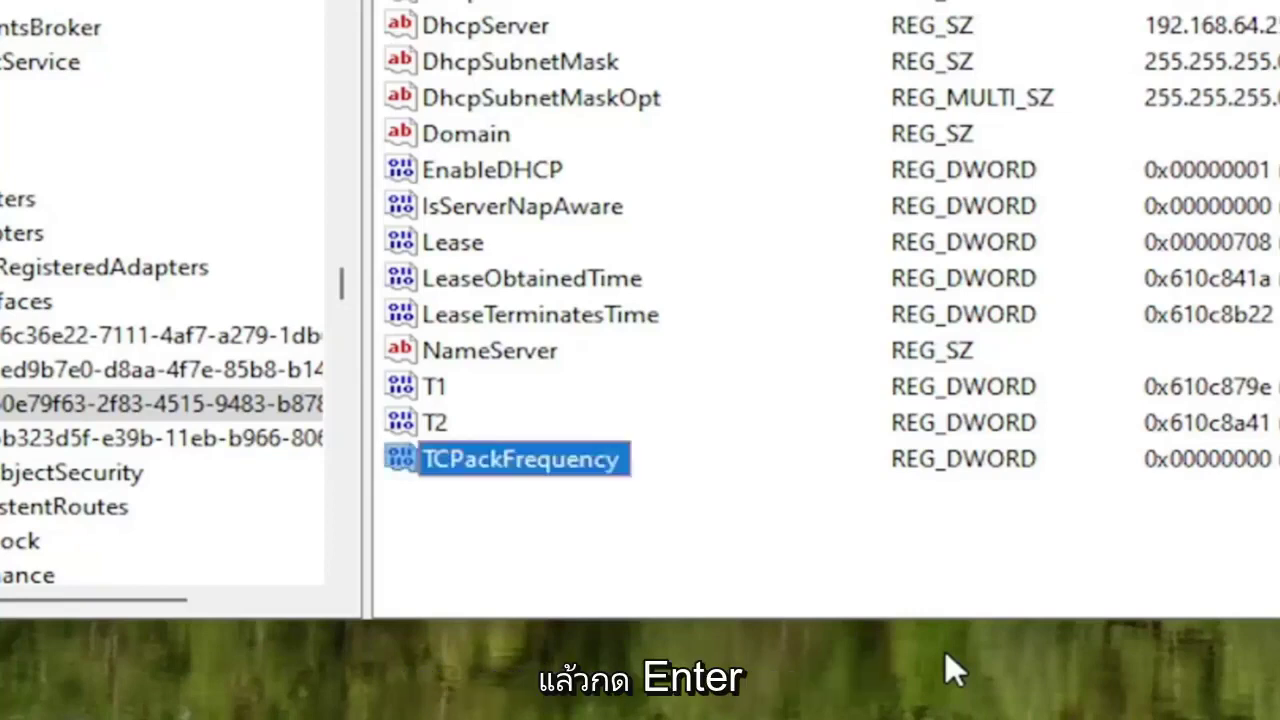
# - Add another DWORD (32-bit) value named TCPNoDelay to the same interface key
pyautogui.click(550, 532)
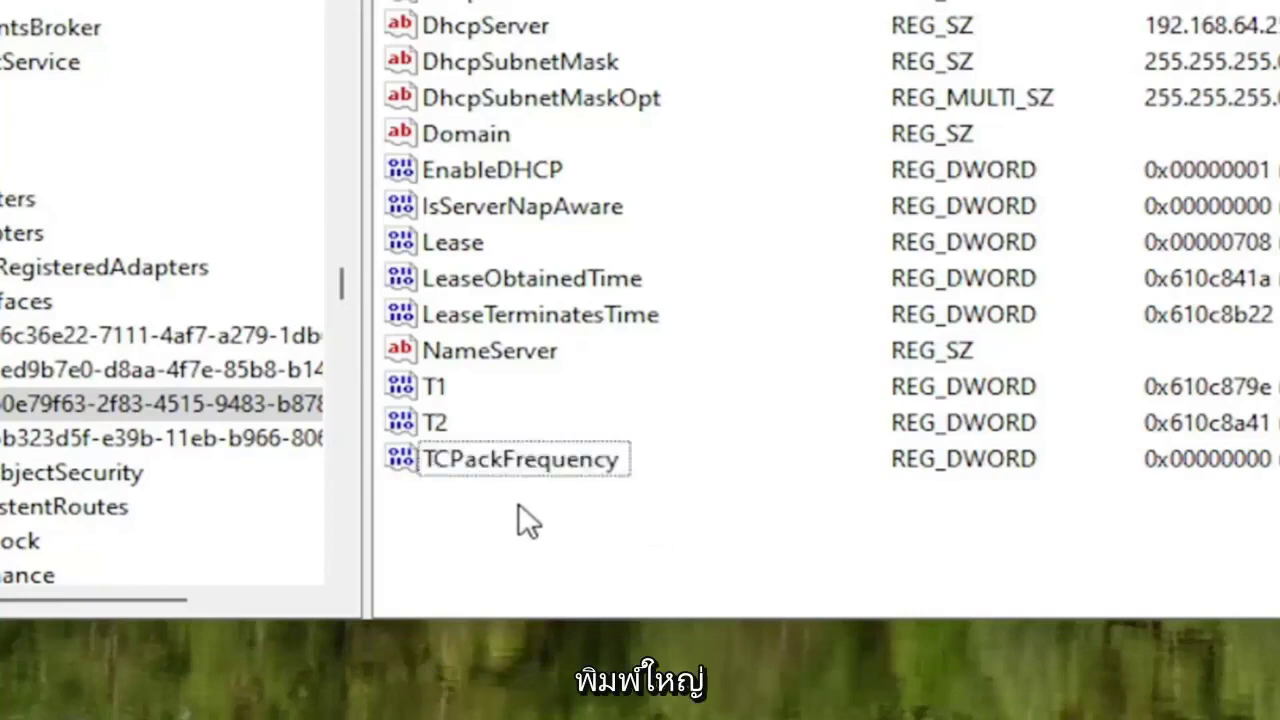
pyautogui.rightClick(519, 503)
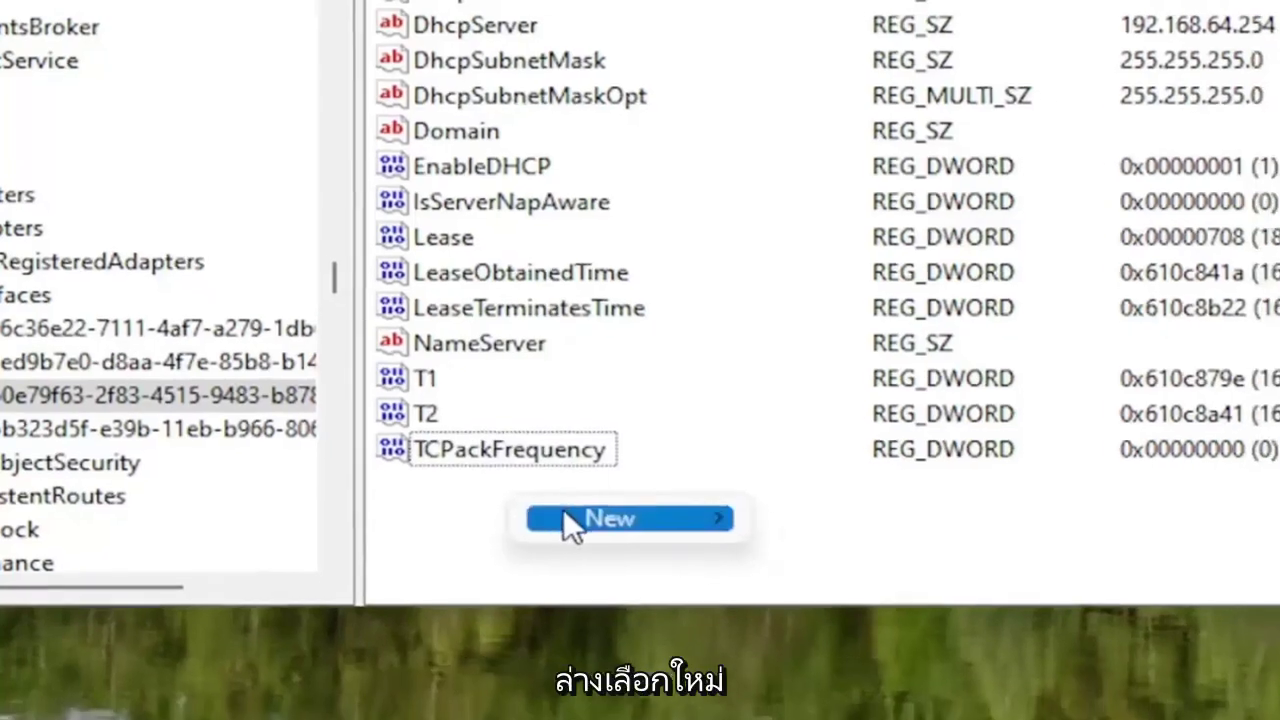
pyautogui.moveTo(625, 533)
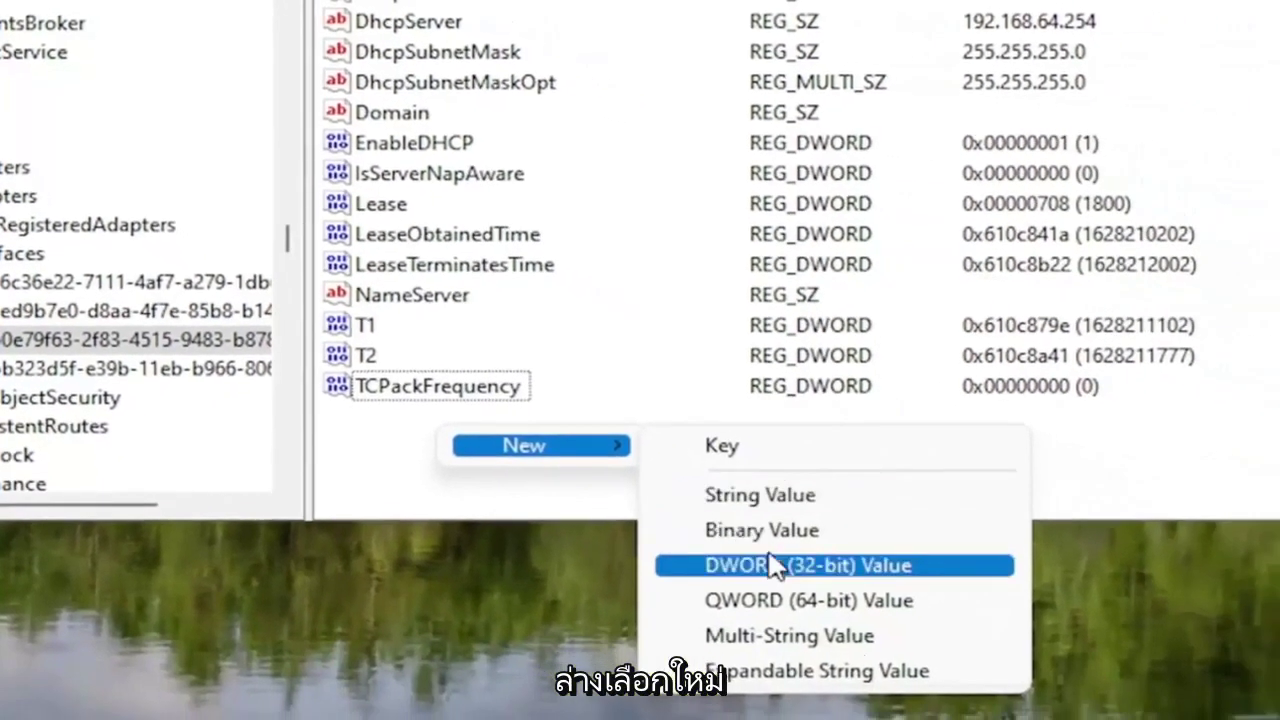
pyautogui.click(823, 602)
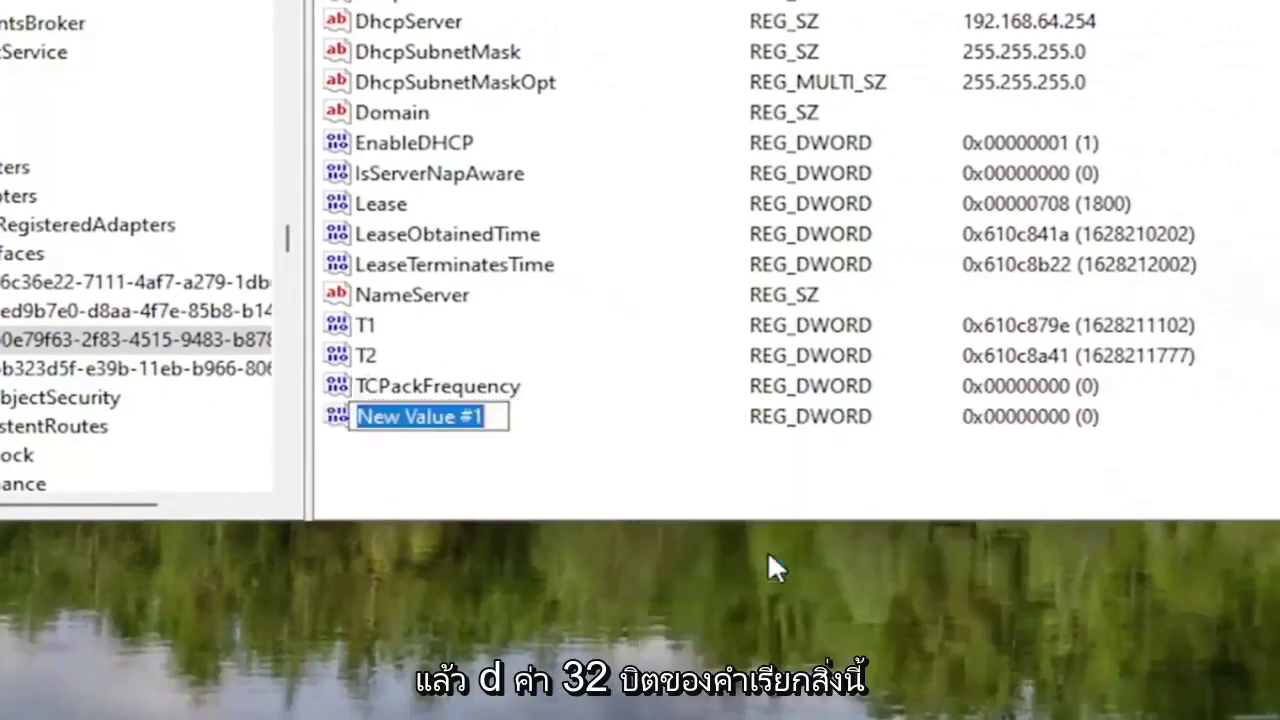
pyautogui.write('TCP')
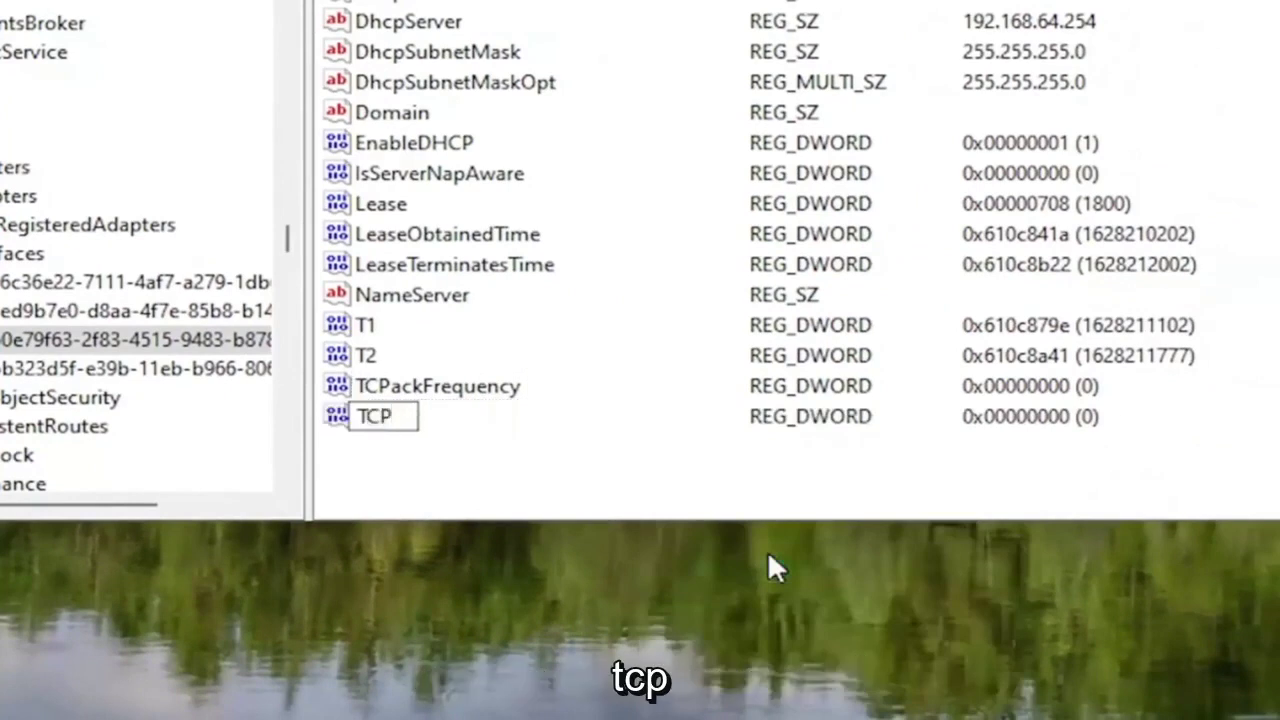
pyautogui.write('NoDela')
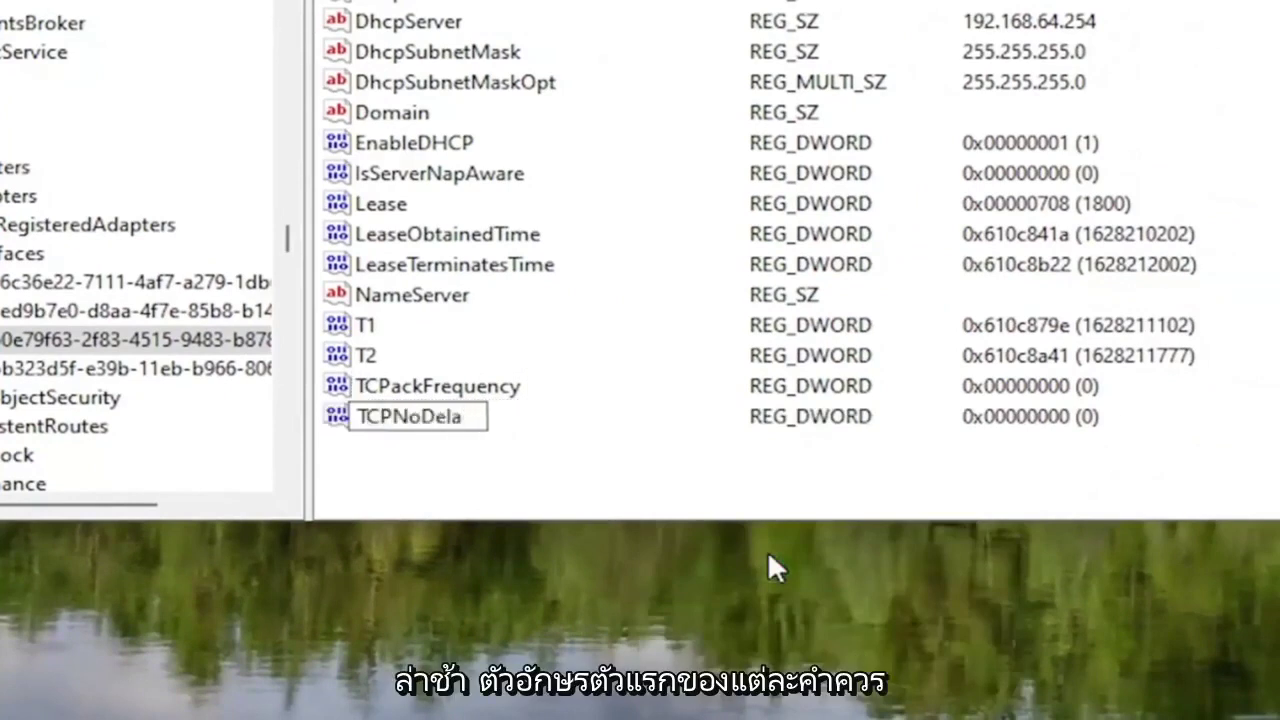
pyautogui.write('y')
pyautogui.press('Return')
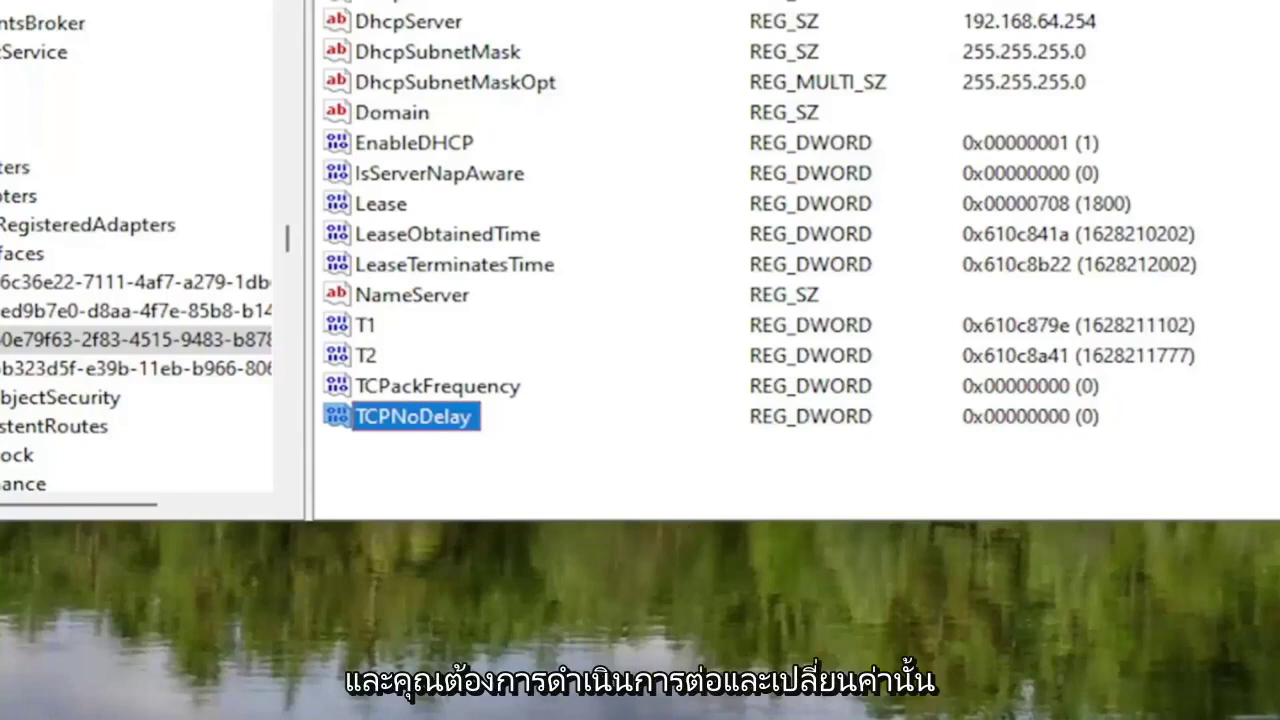
# - Set the TCPackFrequency value in the b0e79f63 interface key to 1
pyautogui.doubleClick(470, 380)
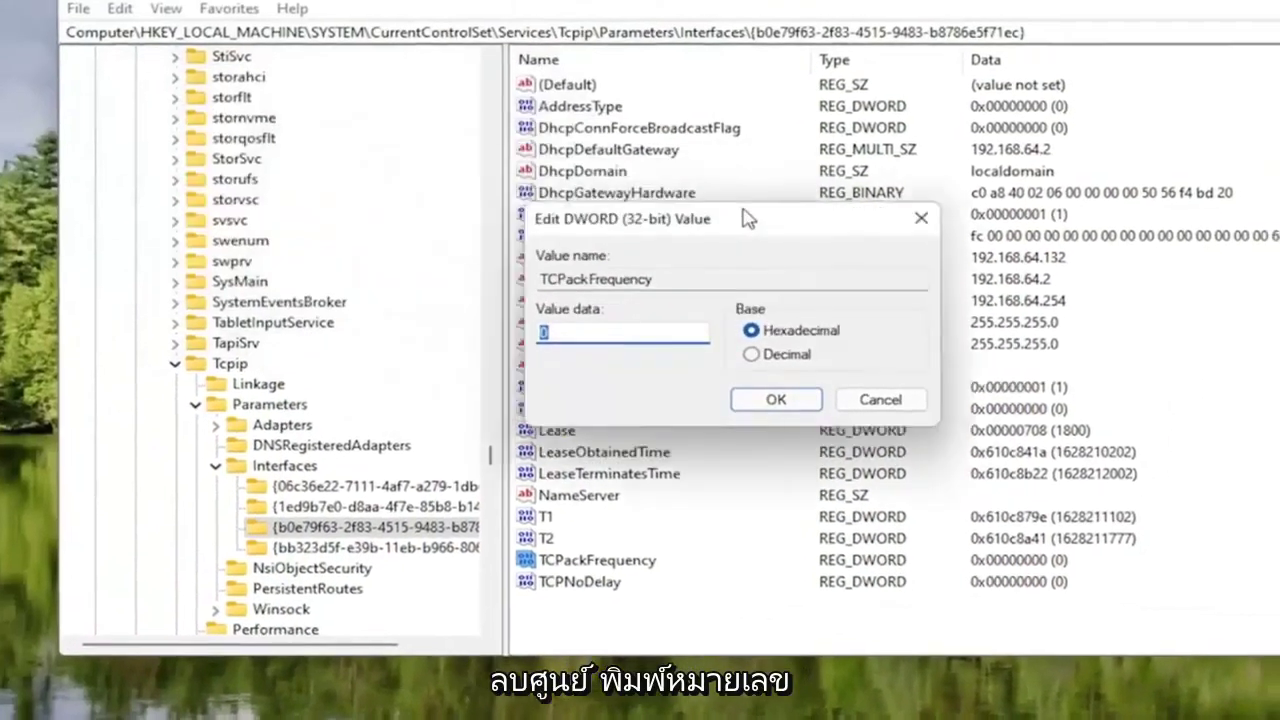
pyautogui.press('BackSpace')
pyautogui.write('1')
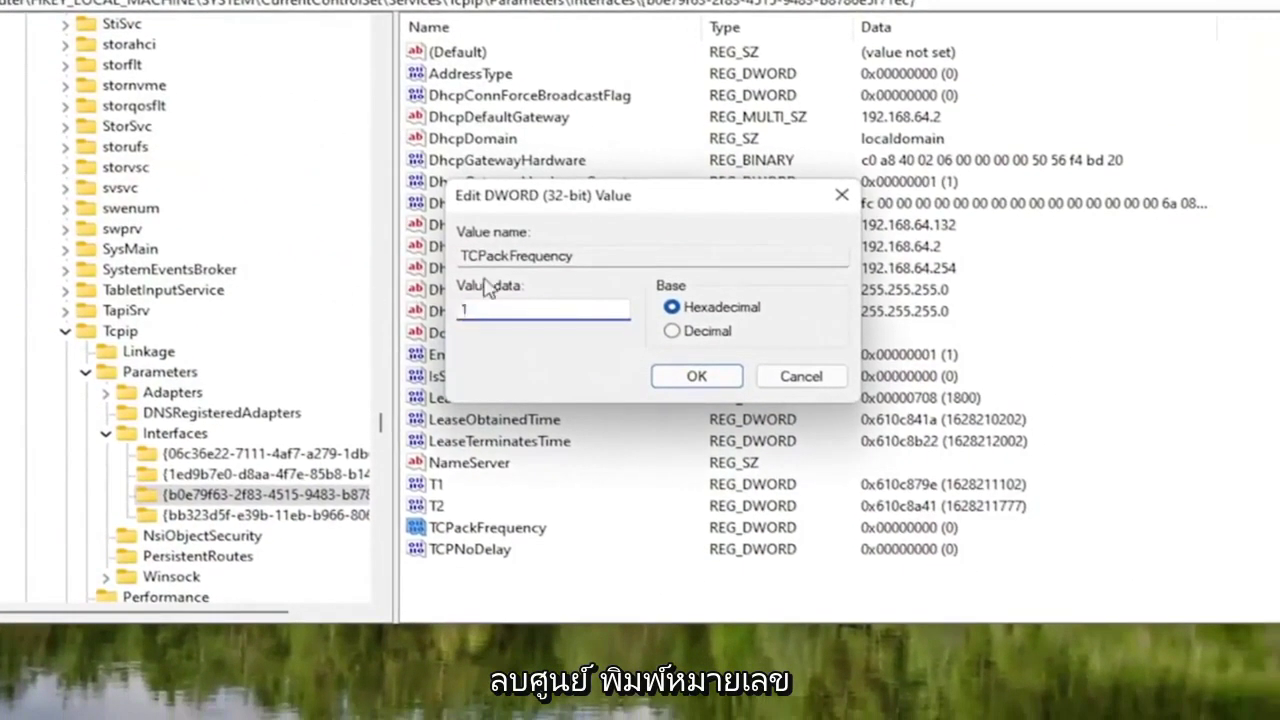
pyautogui.click(666, 378)
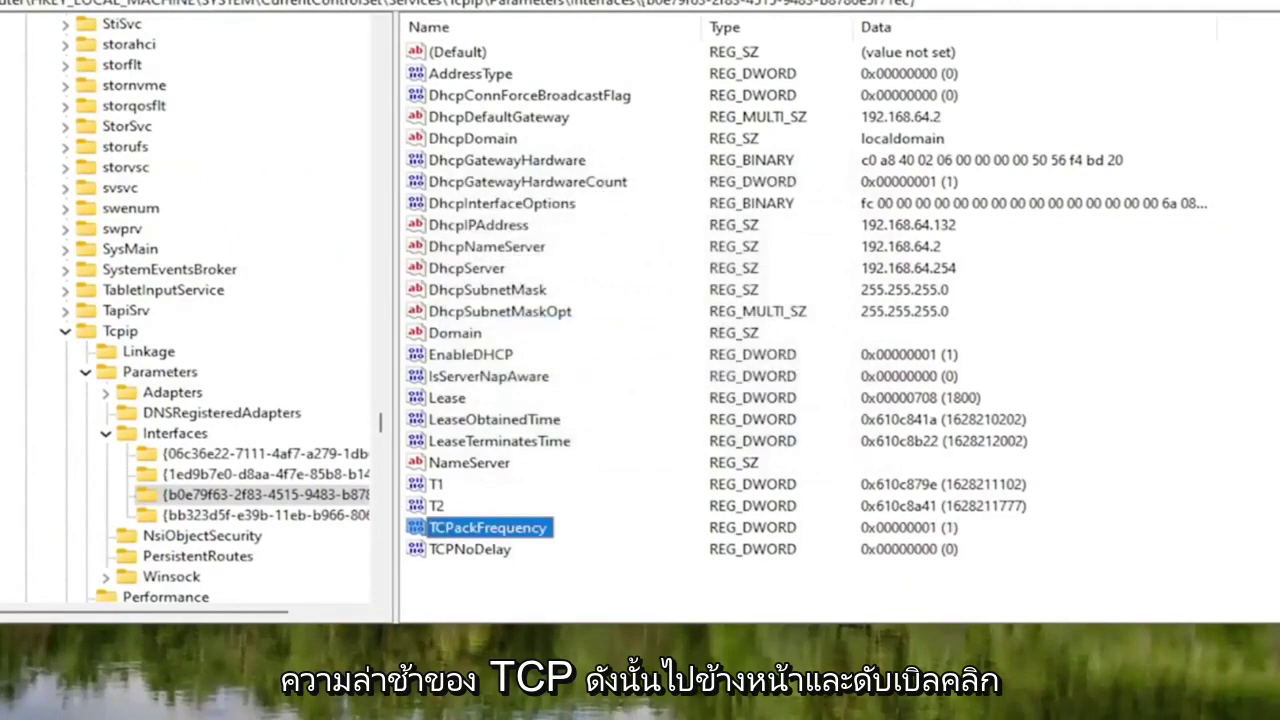
# - Set the TCPNoDelay value in the same interface key to 1
pyautogui.doubleClick(478, 556)
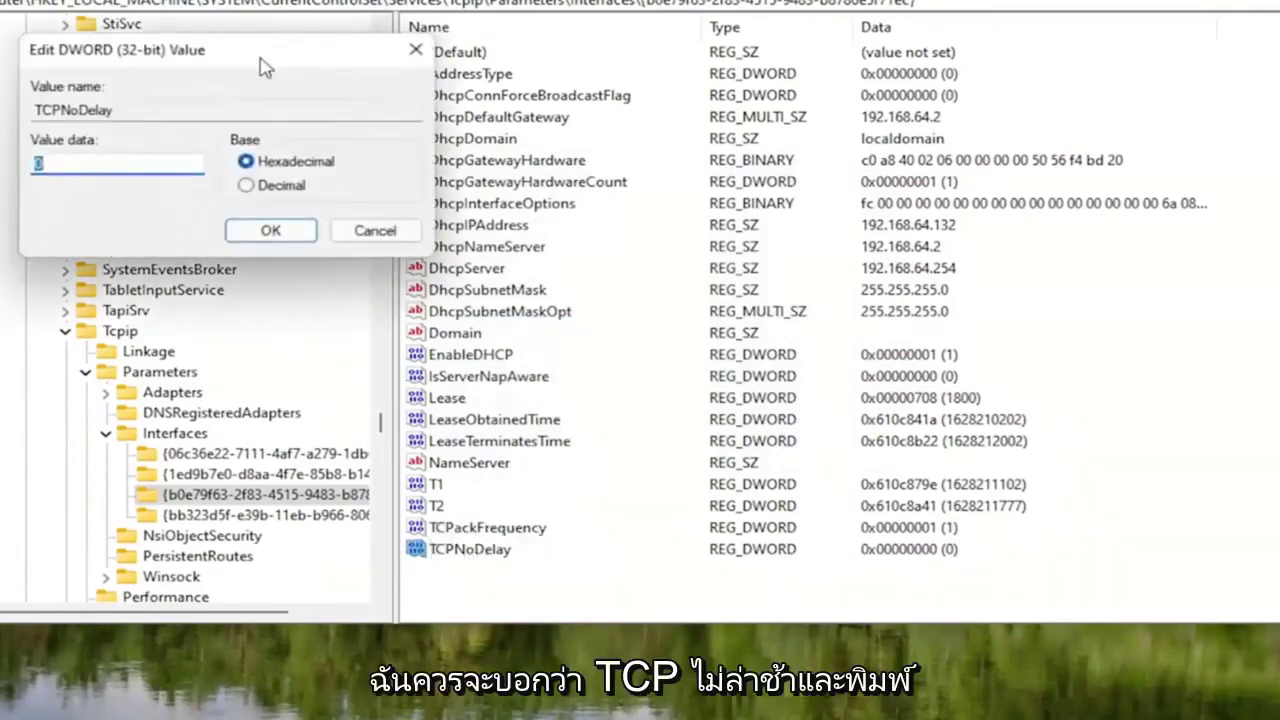
pyautogui.moveTo(262, 67); pyautogui.dragTo(606, 211)
pyautogui.write('1')
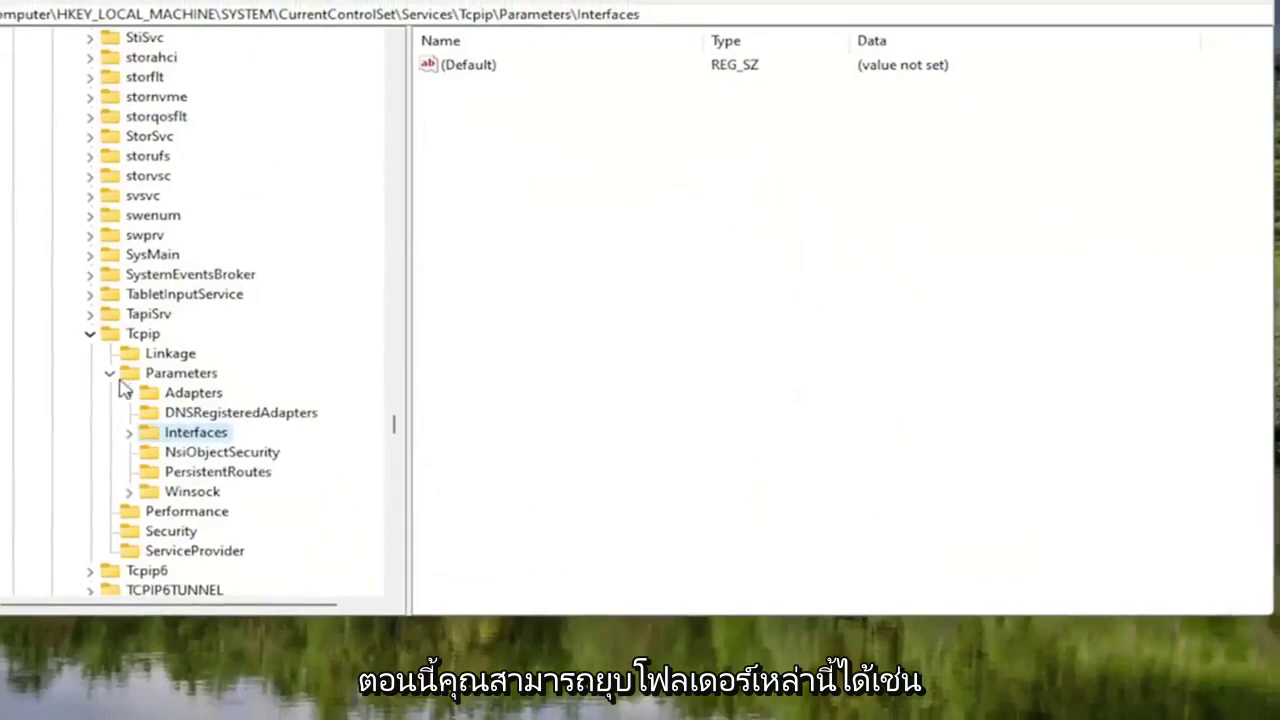
# - Collapse the Parameters, Tcpip, Services, CurrentControlSet and SYSTEM keys, leaving HKEY_LOCAL_MACHINE expanded
pyautogui.click(110, 372)
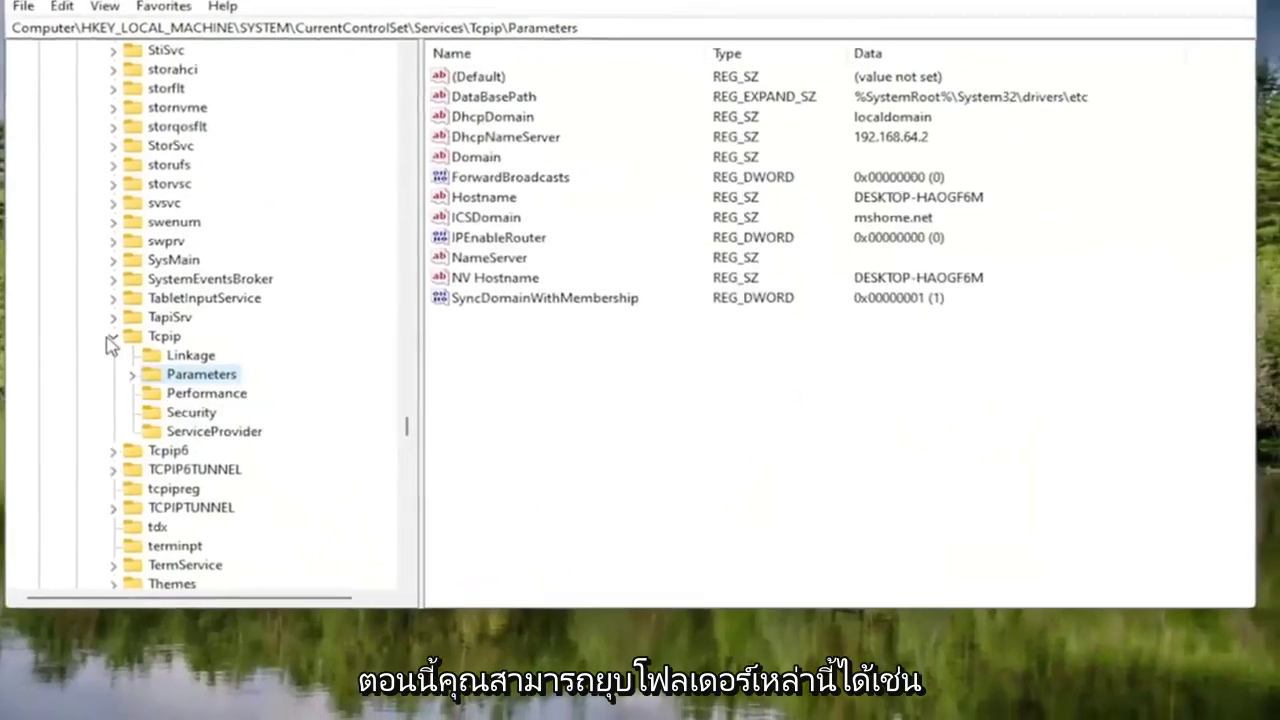
pyautogui.click(90, 333)
pyautogui.scroll(8, 200, 300)
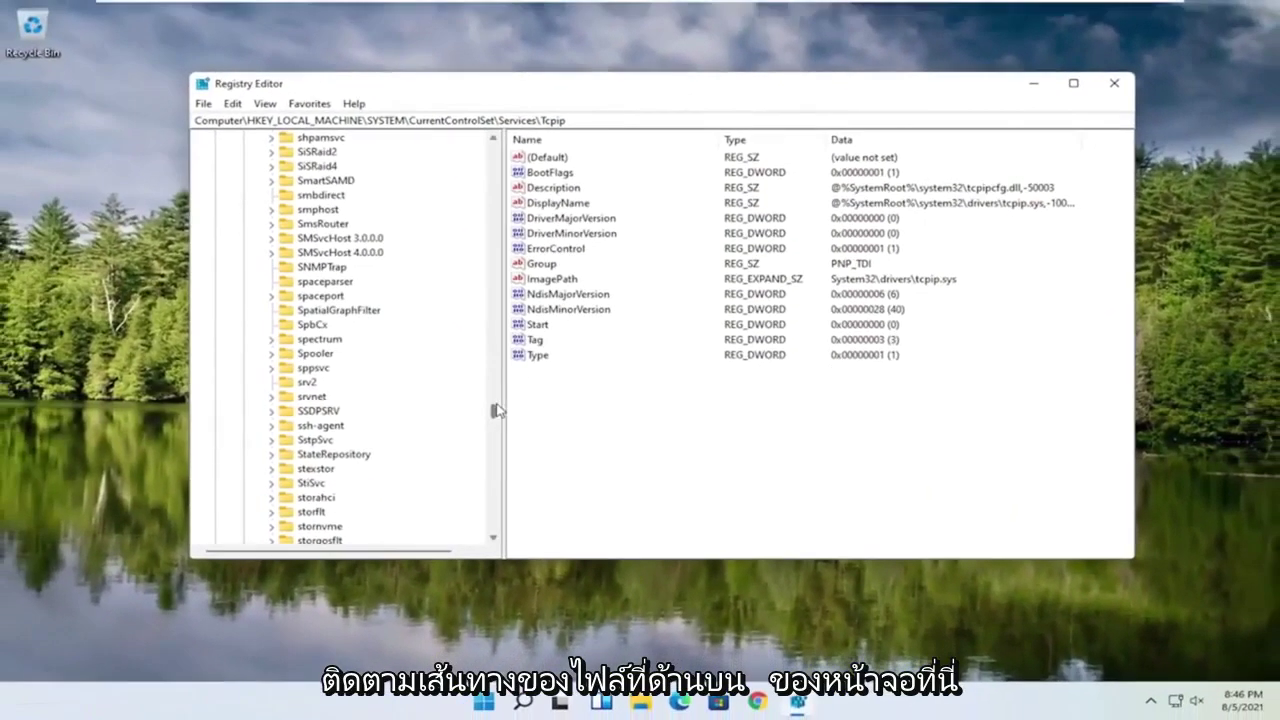
pyautogui.moveTo(495, 410); pyautogui.dragTo(493, 147)
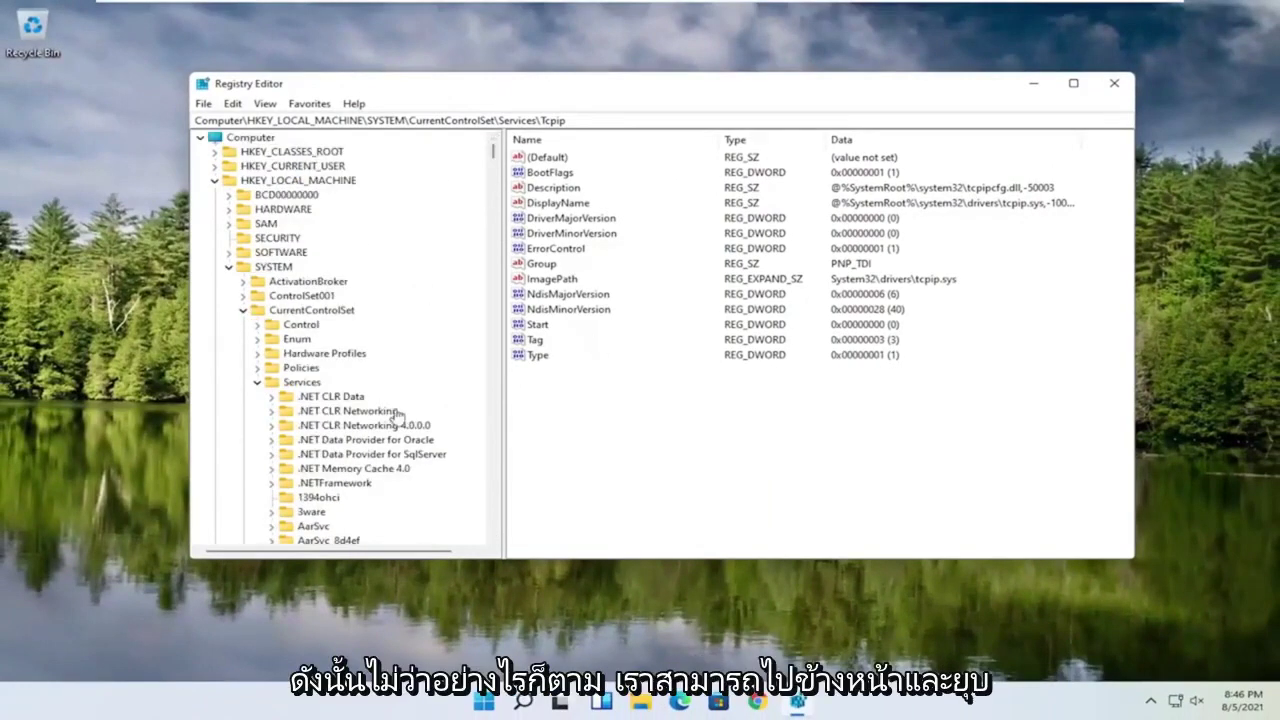
pyautogui.click(258, 384)
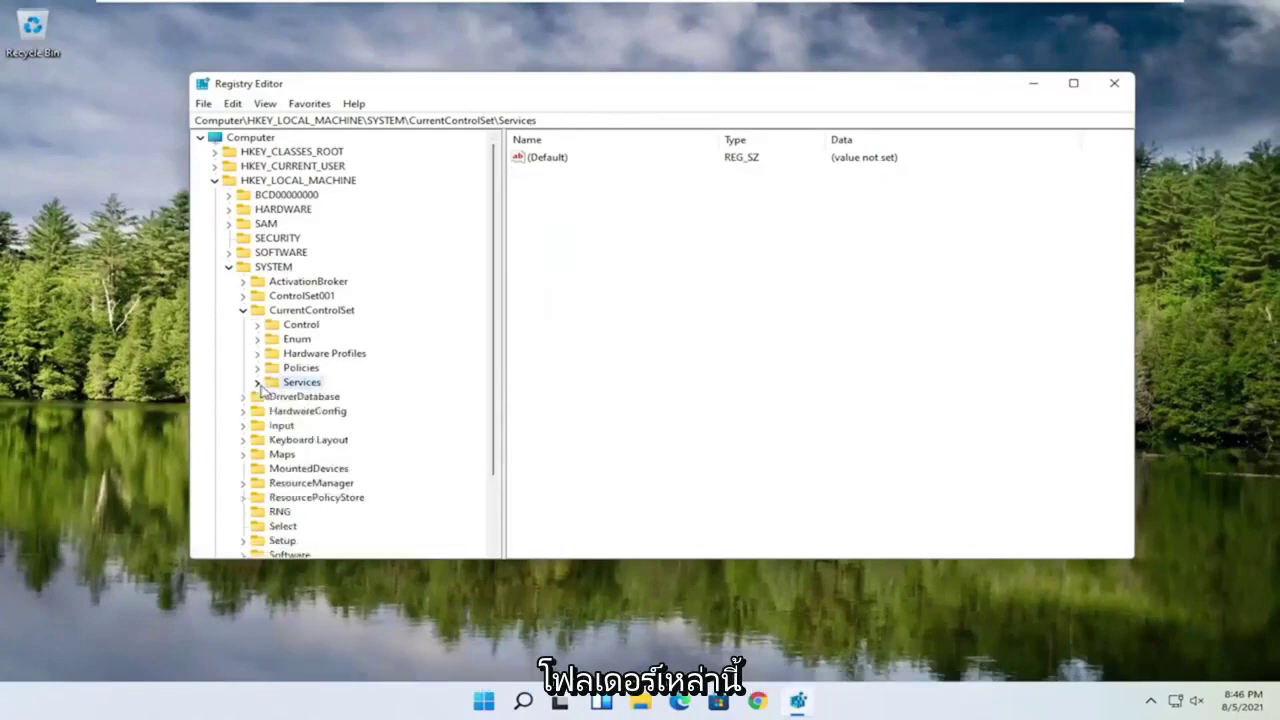
pyautogui.click(243, 310)
pyautogui.click(229, 267)
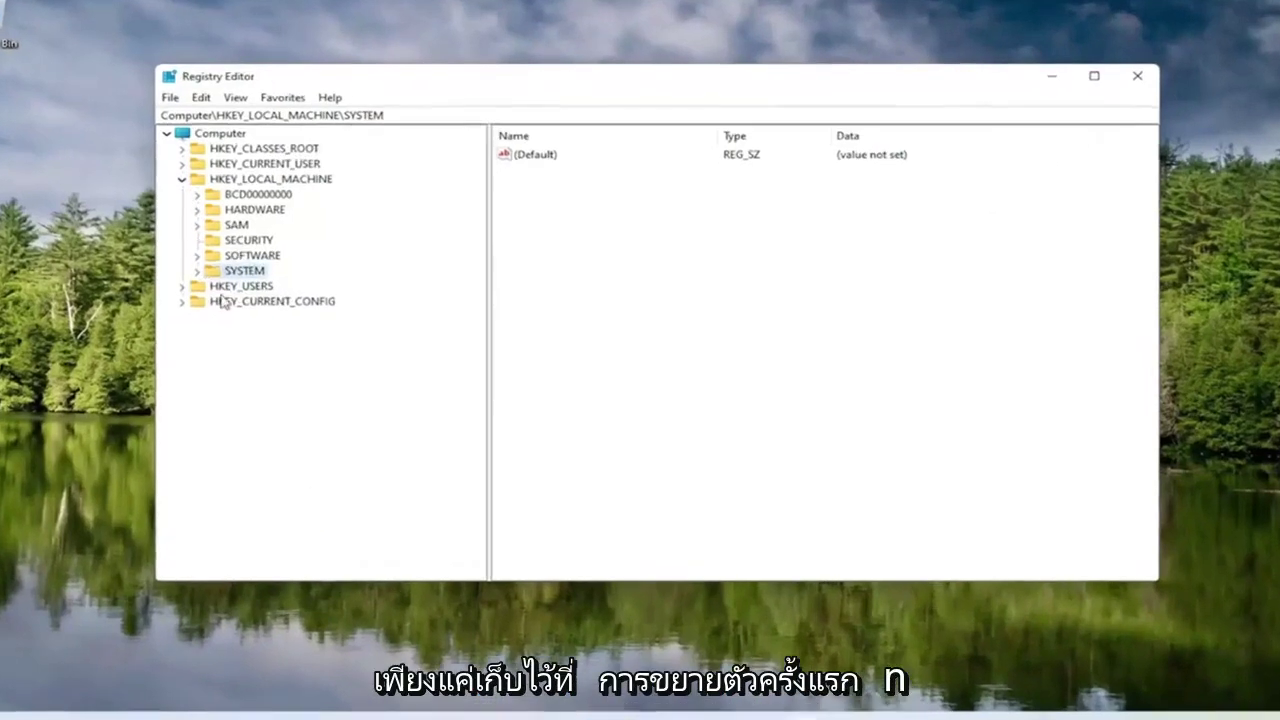
# - Expand the SOFTWARE key under HKEY_LOCAL_MACHINE and the Microsoft key inside it
pyautogui.click(230, 180)
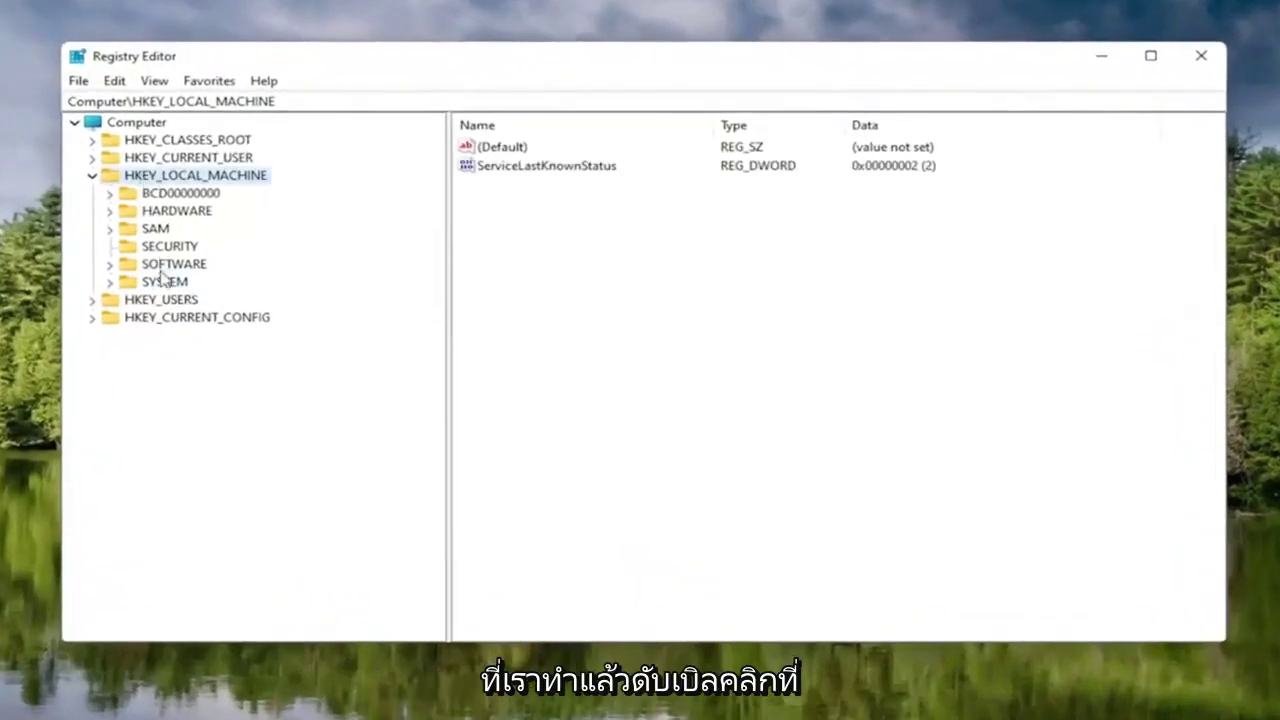
pyautogui.doubleClick(168, 265)
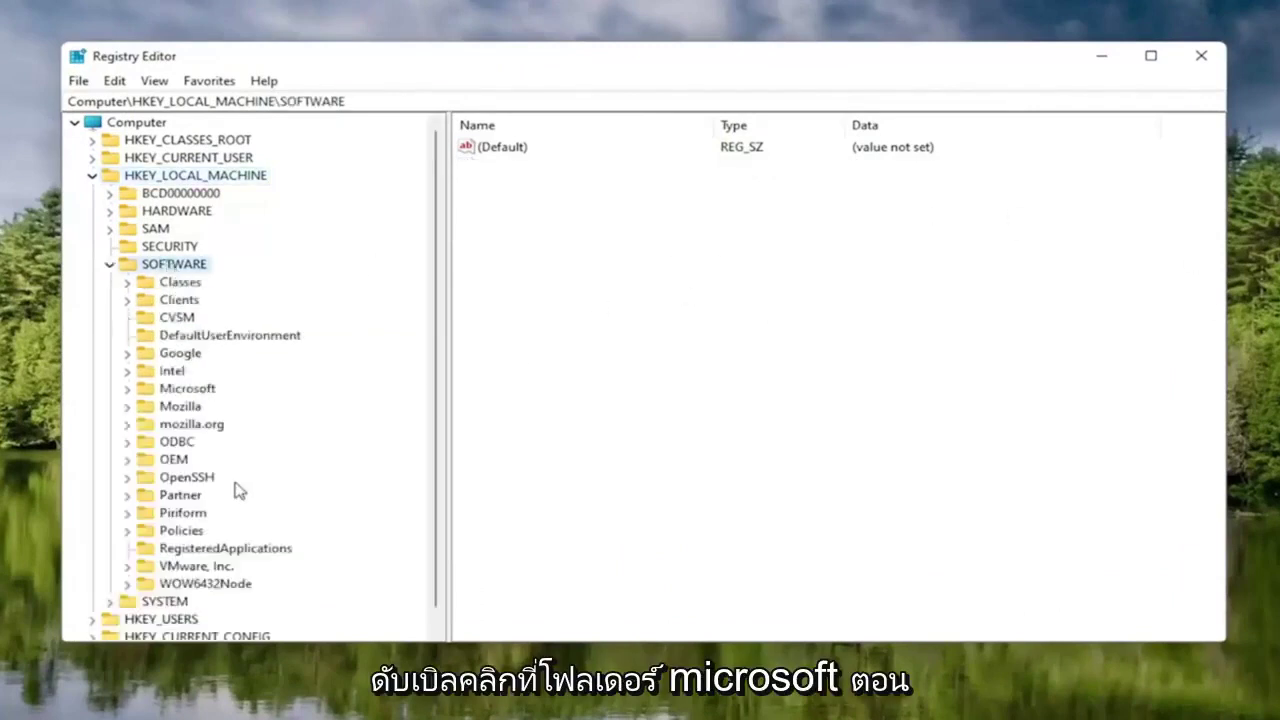
pyautogui.doubleClick(174, 389)
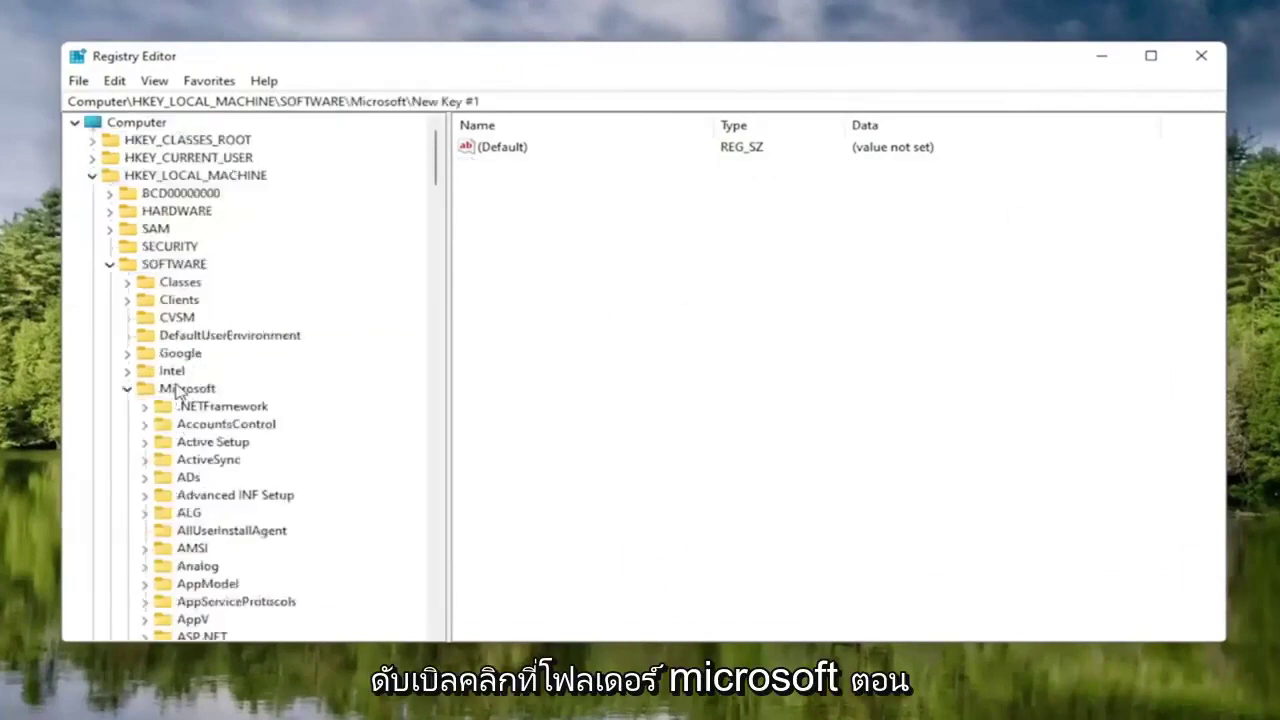
# - Create a new key under the Microsoft key, keeping its default name
pyautogui.rightClick(168, 392)
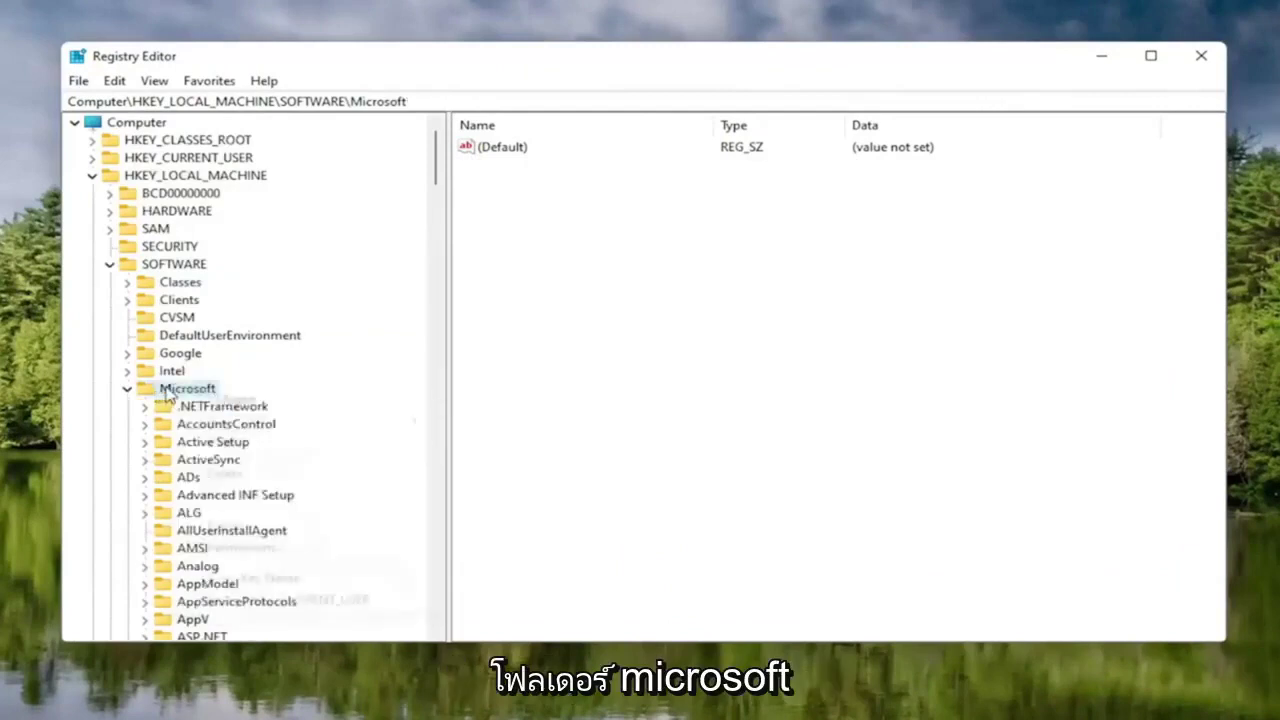
pyautogui.rightClick(163, 390)
pyautogui.moveTo(240, 430)
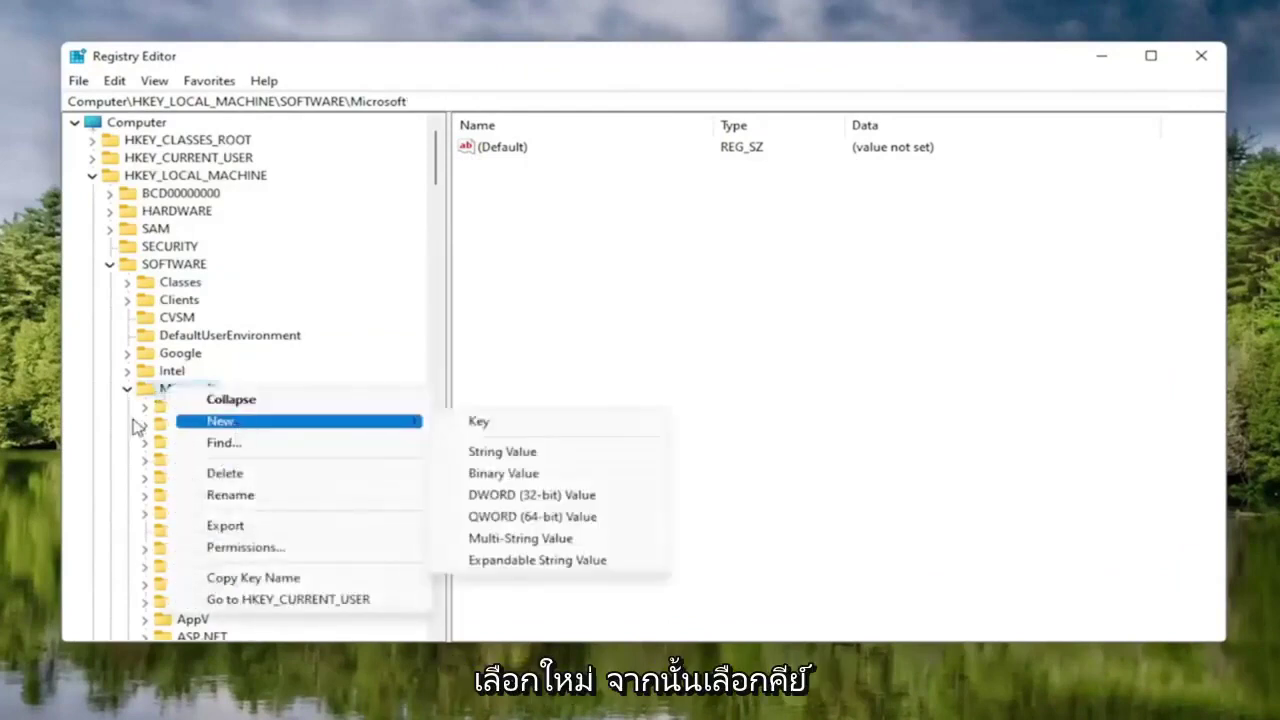
pyautogui.click(480, 424)
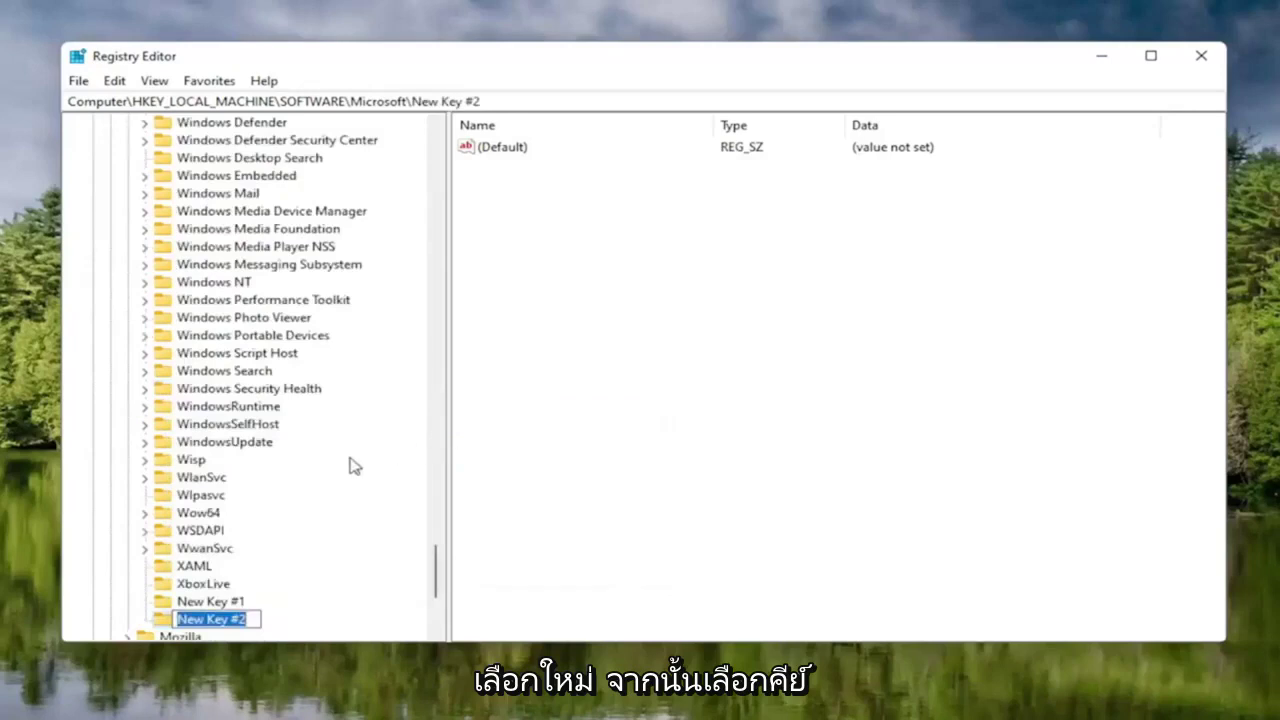
pyautogui.press('Return')
# - Delete the older New Key #1 from the Microsoft key
pyautogui.press('Delete')
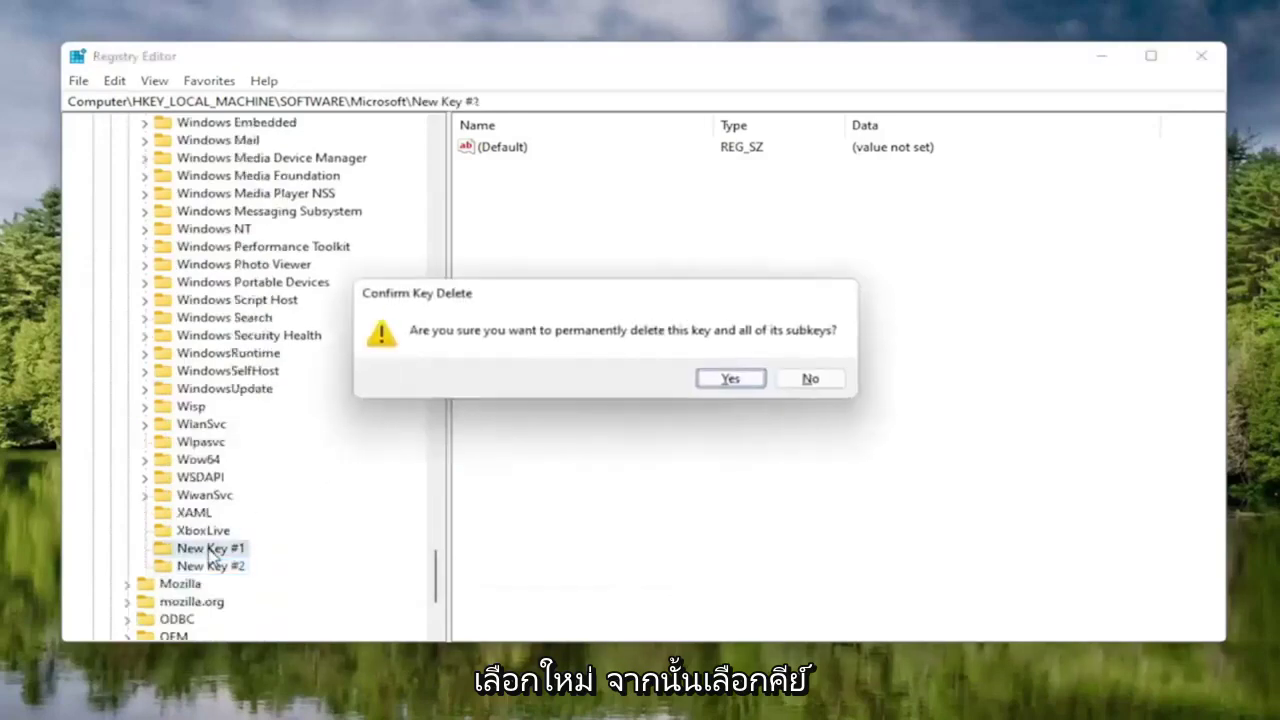
pyautogui.press('Return')
pyautogui.scroll(5, 209, 560)
pyautogui.scroll(-6, 203, 458)
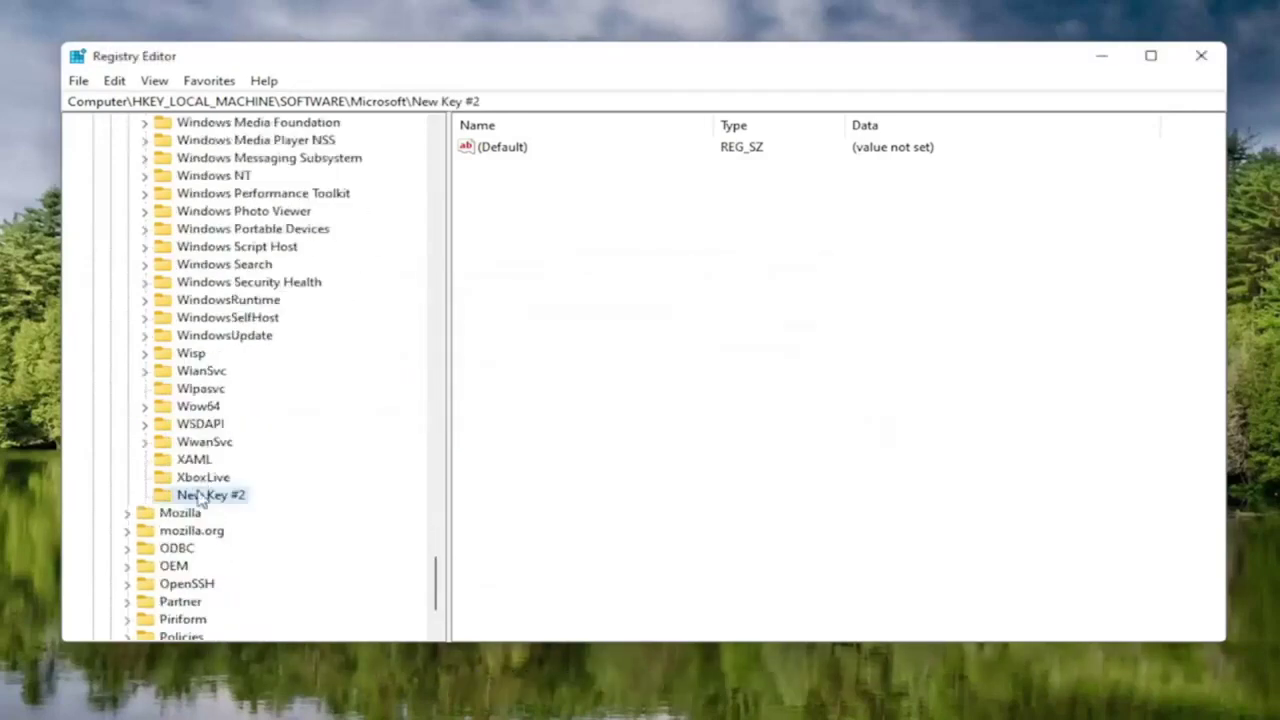
# - Rename the New Key #2 key under Microsoft as New Key #1
pyautogui.rightClick(205, 497)
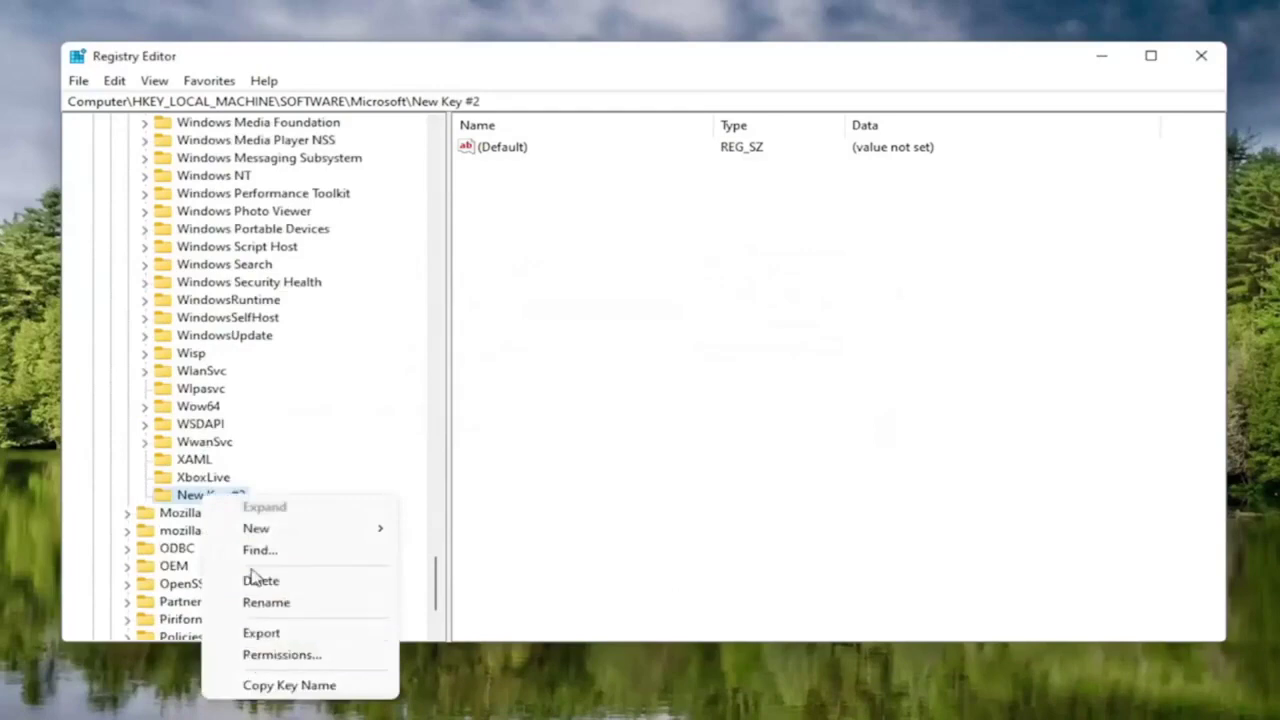
pyautogui.click(268, 603)
pyautogui.press('End')
pyautogui.write('1')
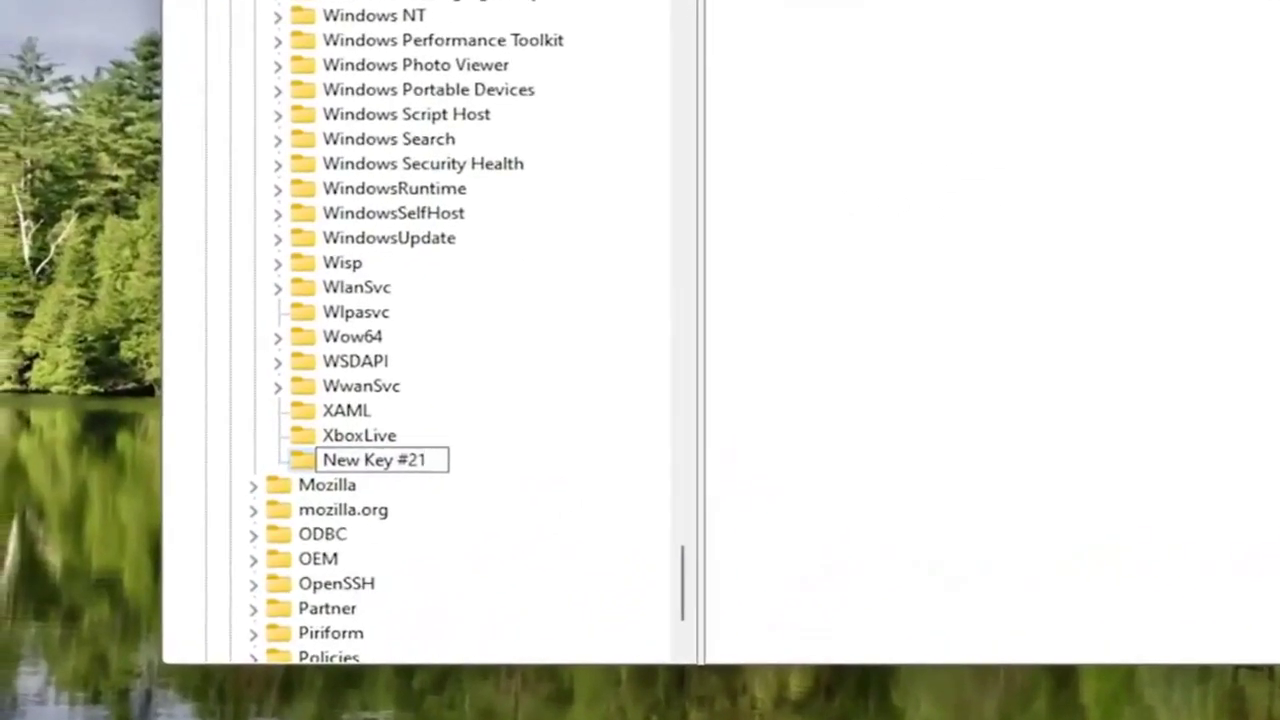
pyautogui.press('Left')
pyautogui.press('BackSpace')
pyautogui.press('Return')
# - Try to rename the New Key #1 key under Microsoft as MSMQ, and delete that key
pyautogui.scroll(3, 437, 454)
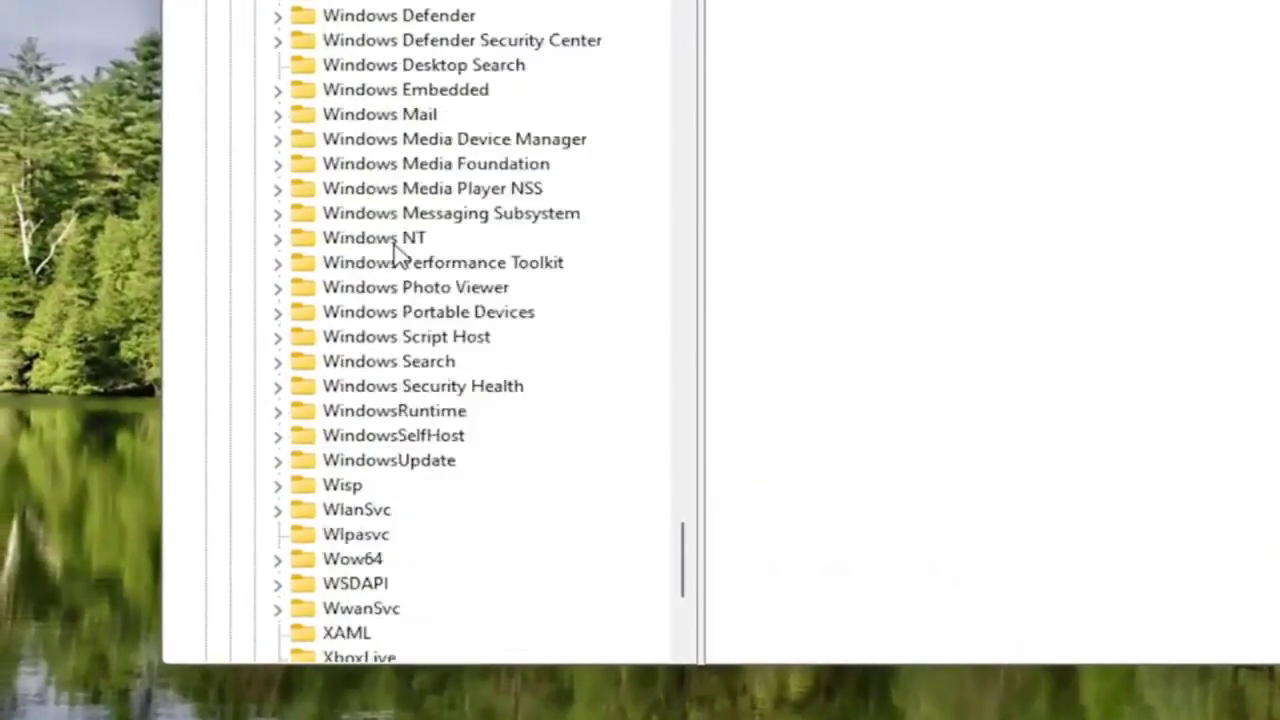
pyautogui.scroll(-4, 391, 417)
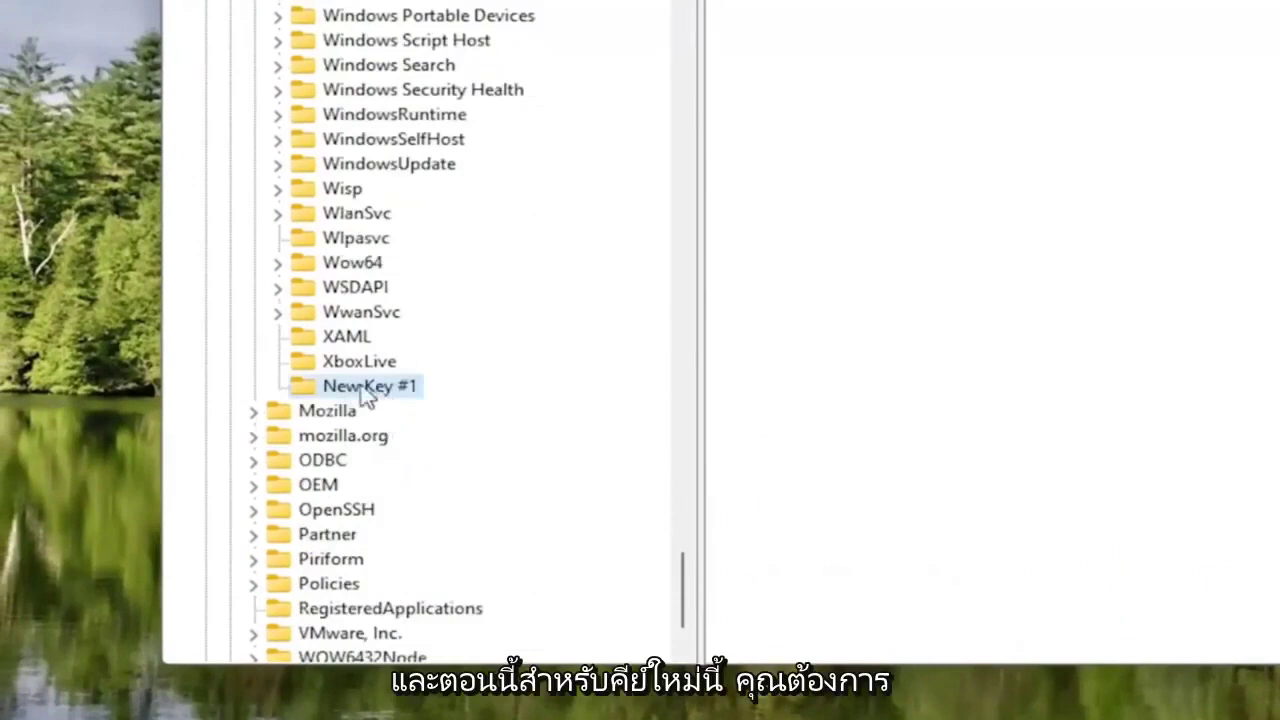
pyautogui.rightClick(367, 394)
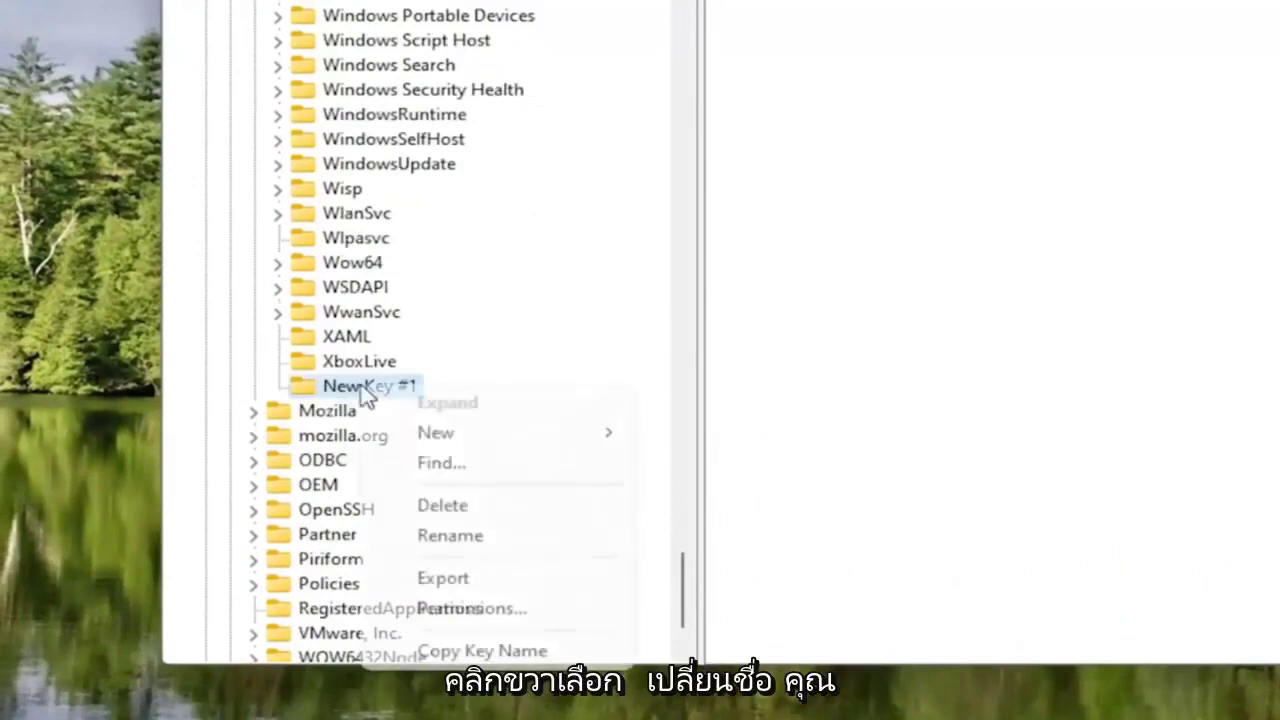
pyautogui.click(452, 537)
pyautogui.write('MSMQ')
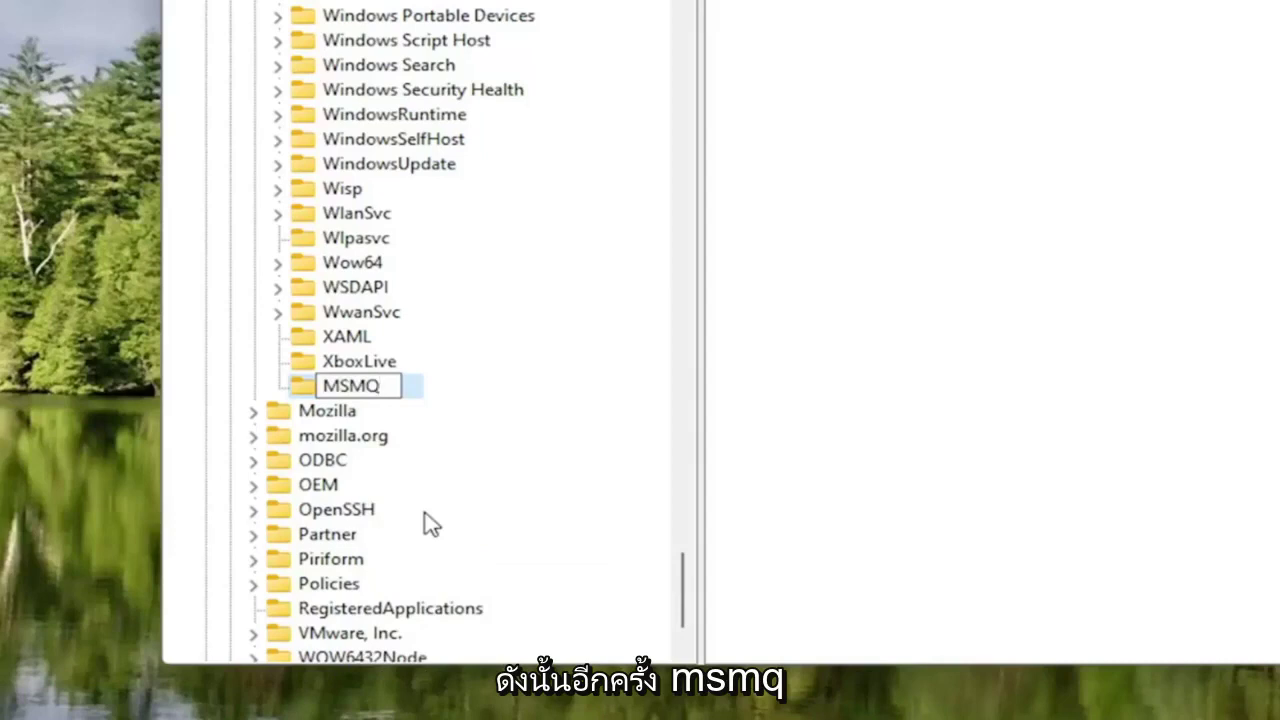
pyautogui.press('Return')
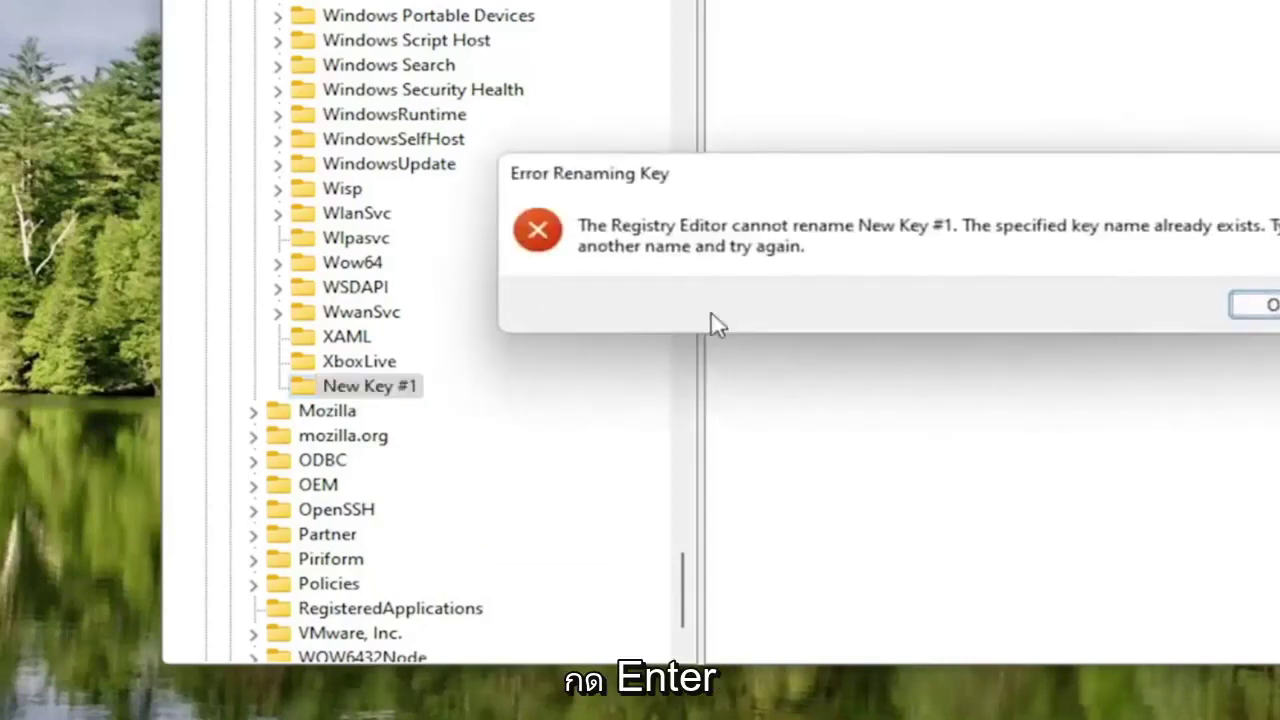
pyautogui.click(1255, 305)
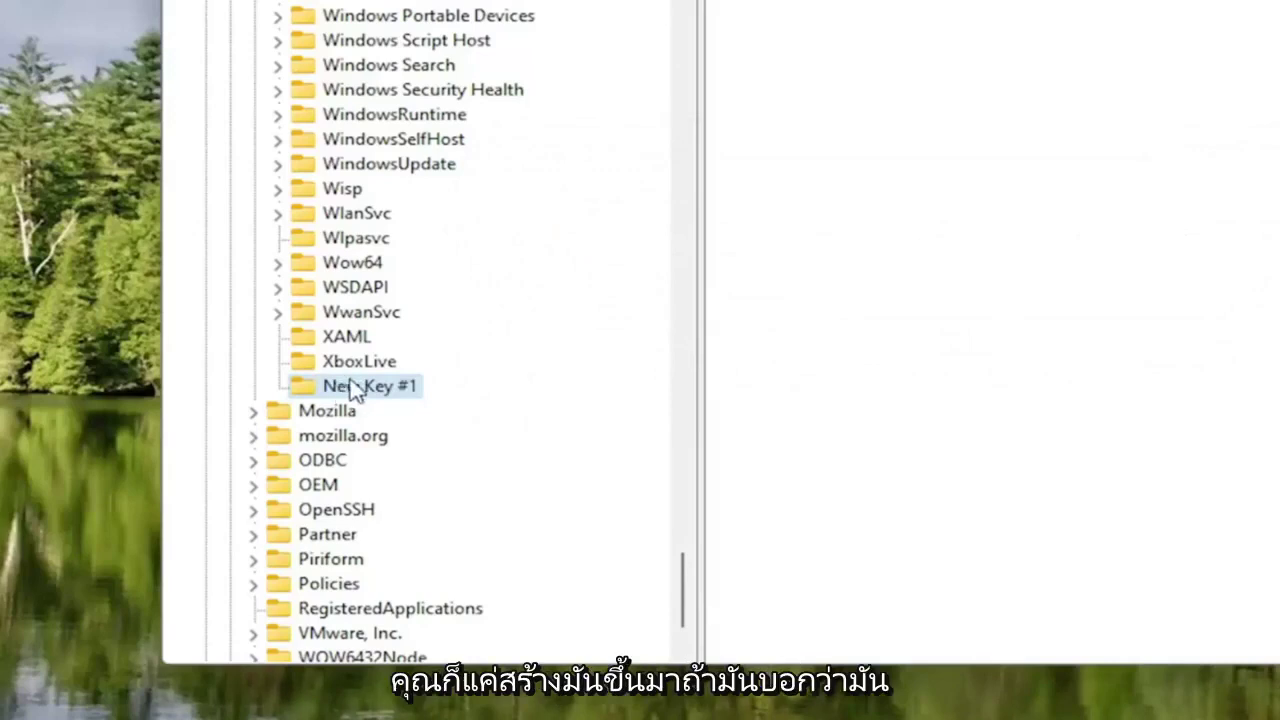
pyautogui.press('Delete')
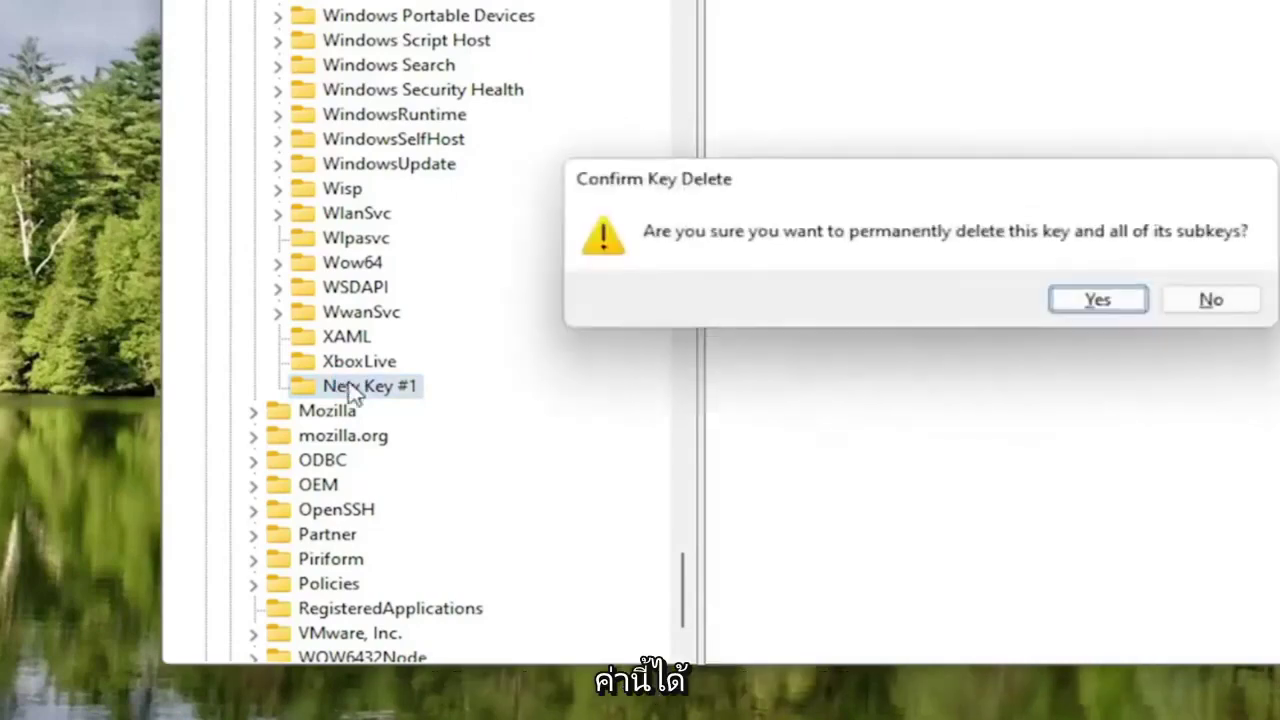
pyautogui.press('Return')
# - Find the existing MSMQ key among the Microsoft subkeys and select it
pyautogui.scroll(8, 365, 312)
pyautogui.scroll(6, 380, 340)
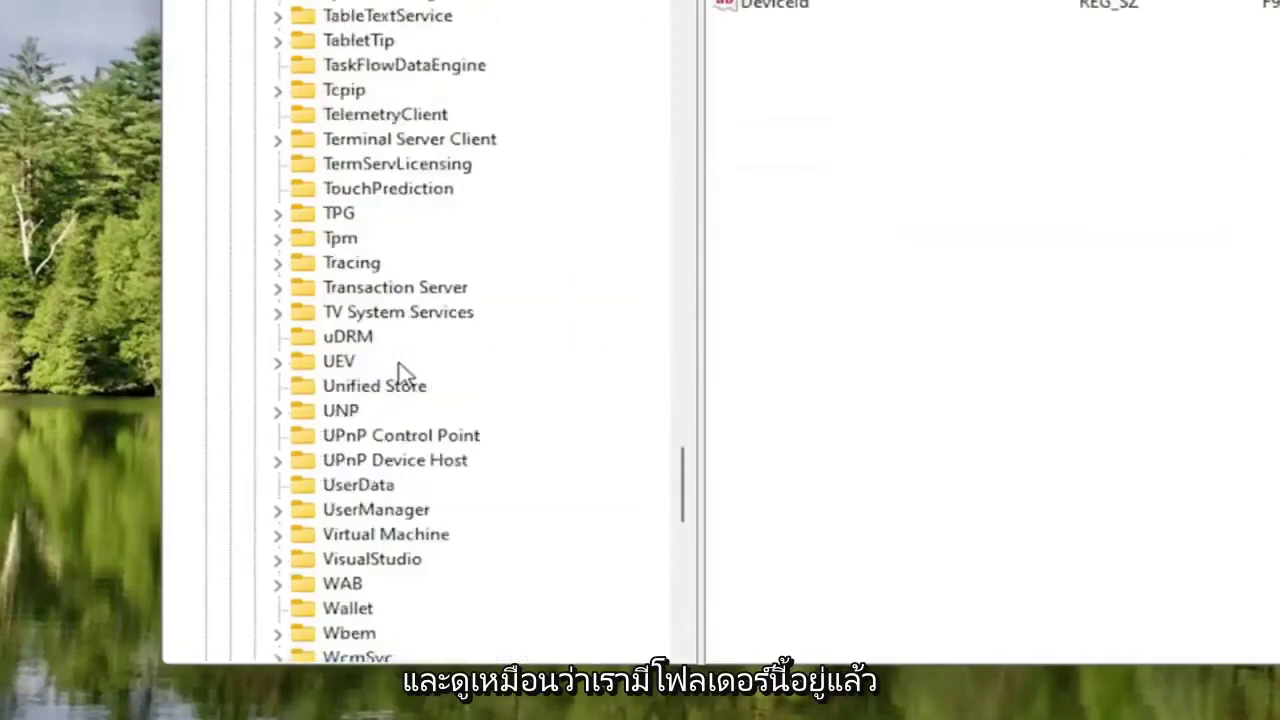
pyautogui.scroll(9, 400, 372)
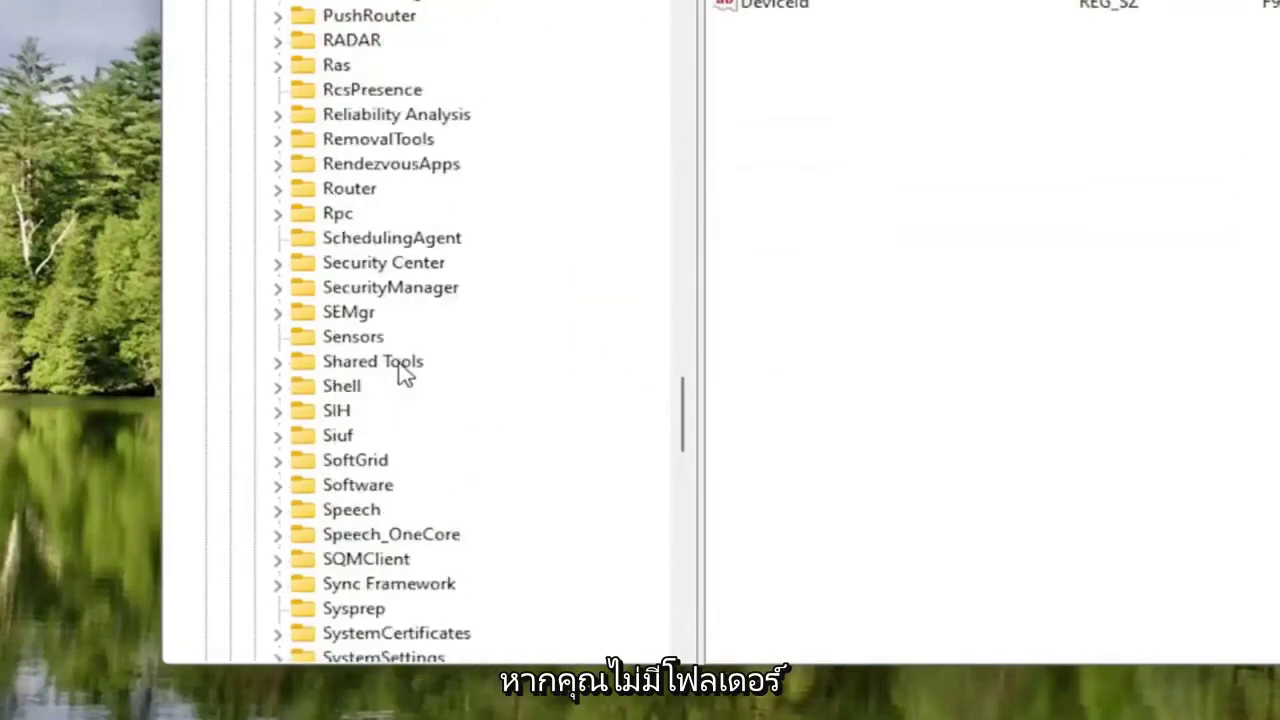
pyautogui.scroll(-7, 400, 372)
pyautogui.scroll(20, 405, 374)
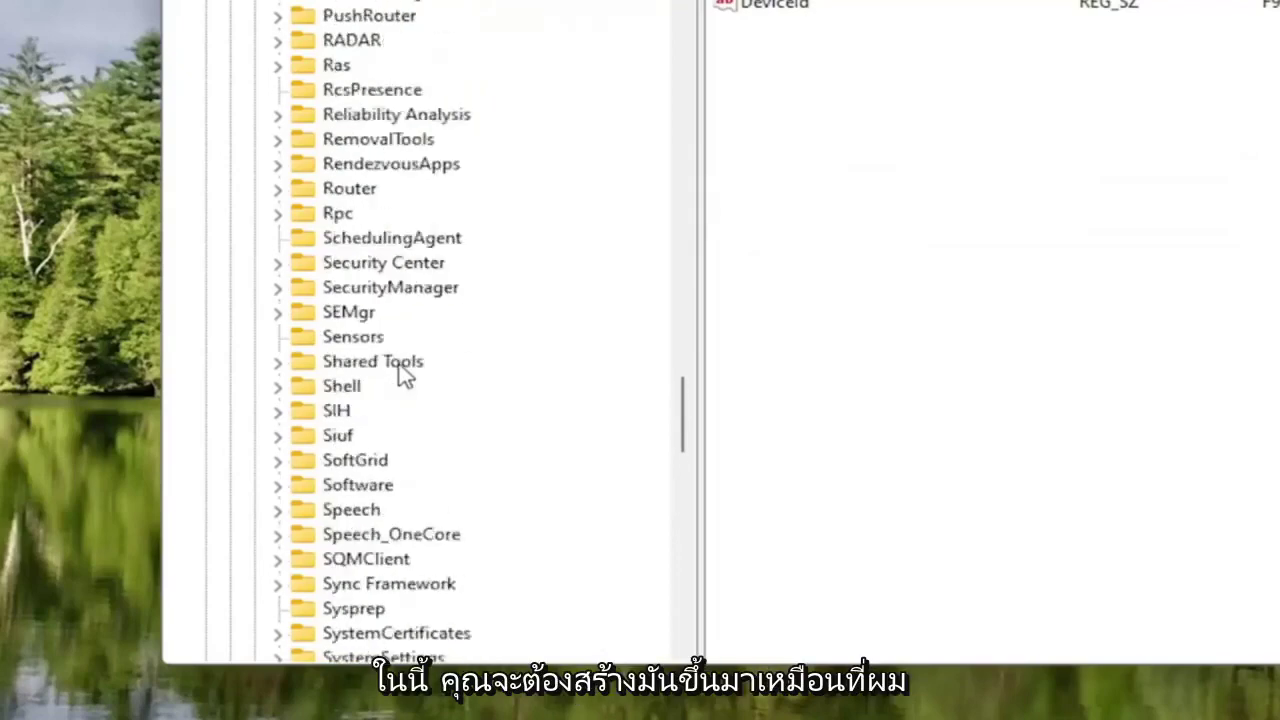
pyautogui.scroll(2, 400, 378)
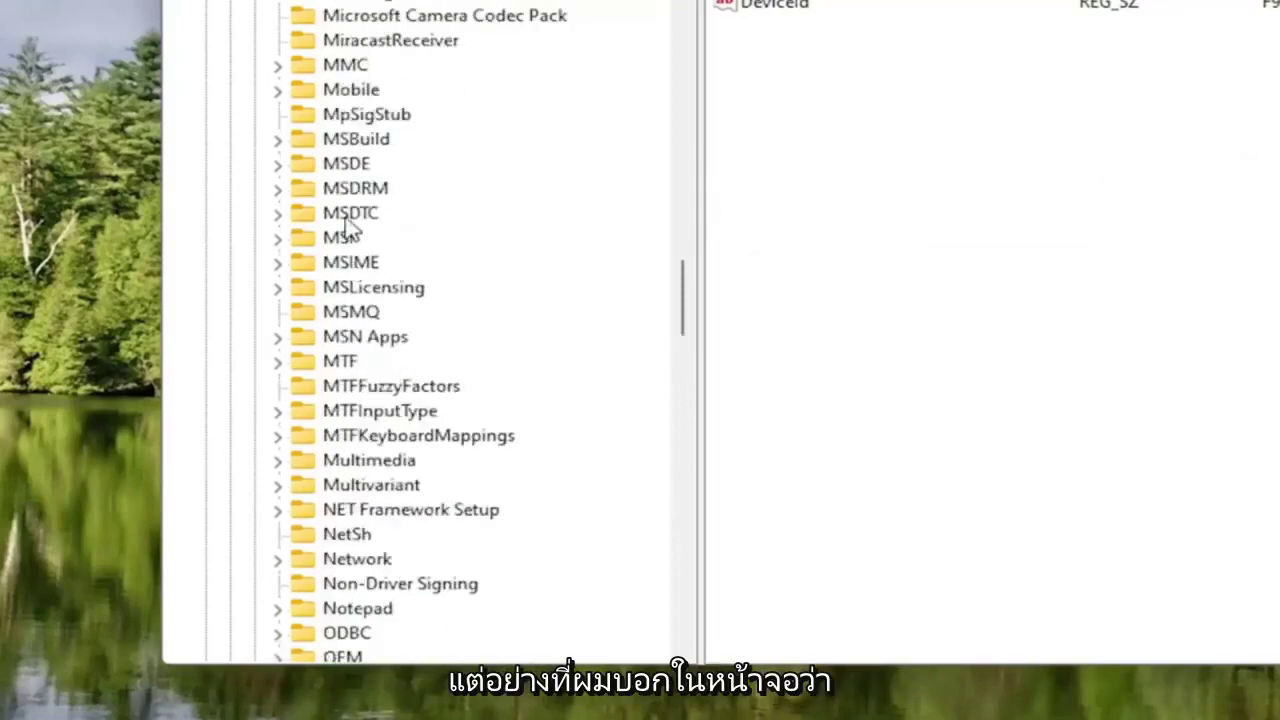
pyautogui.click(345, 313)
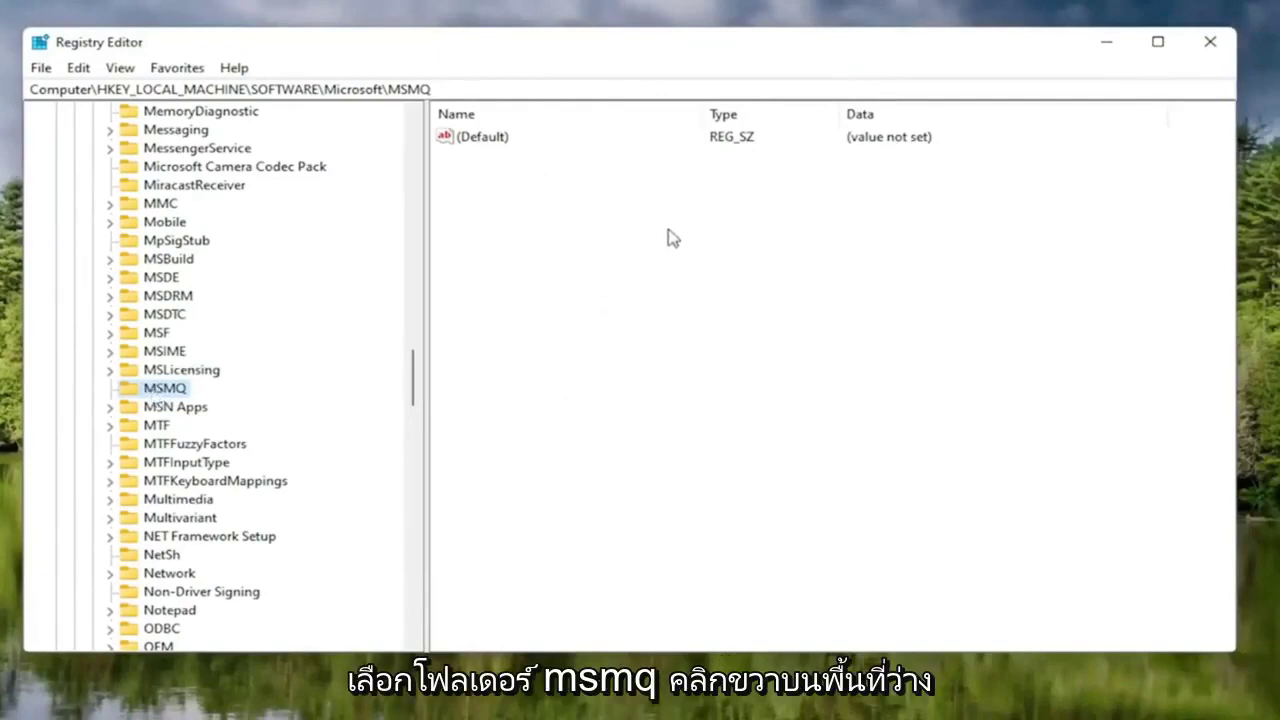
# - Create a DWORD (32-bit) value named TCPNoDelay in the MSMQ key
pyautogui.rightClick(634, 208)
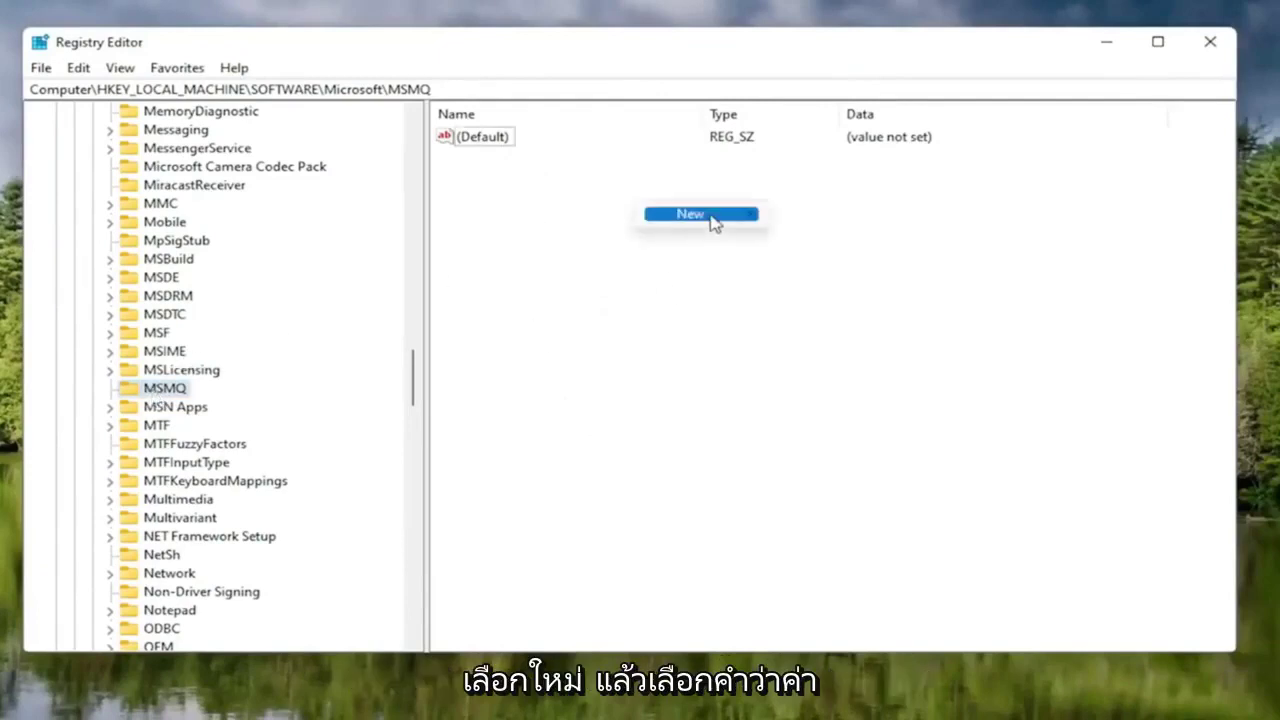
pyautogui.moveTo(711, 220)
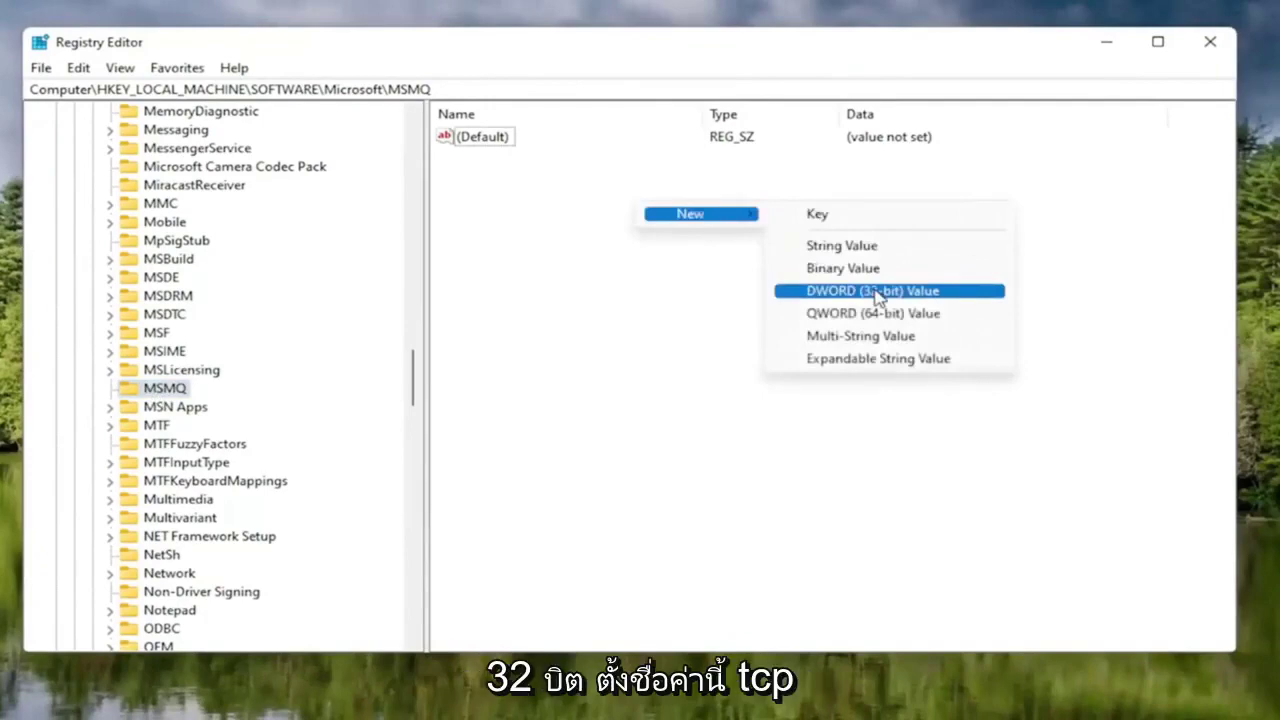
pyautogui.click(875, 291)
pyautogui.write('TCP')
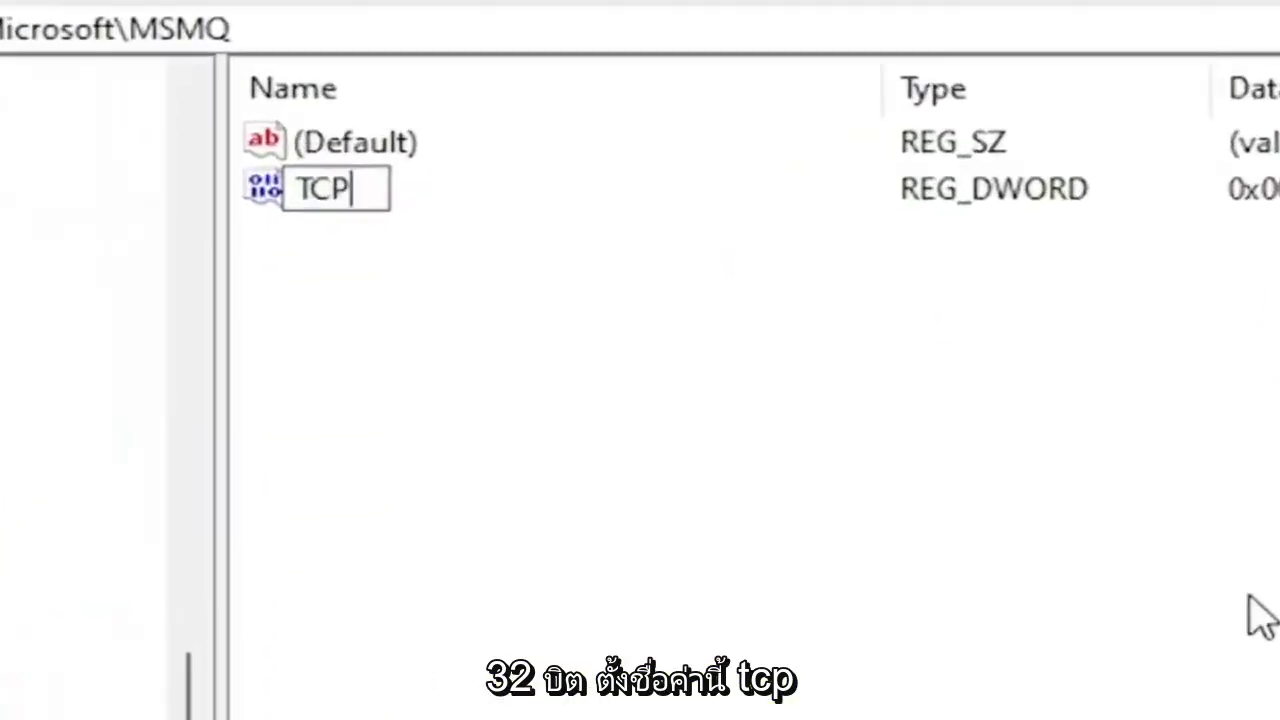
pyautogui.write('NoDelay')
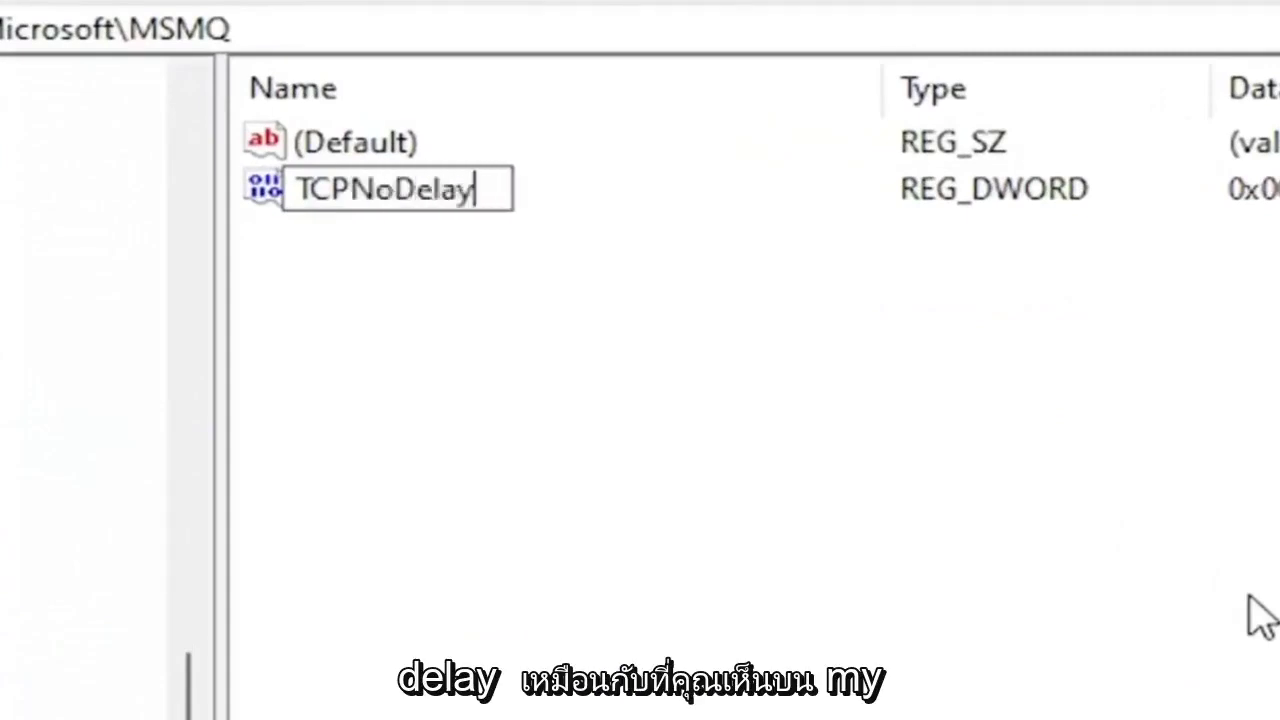
pyautogui.press('Return')
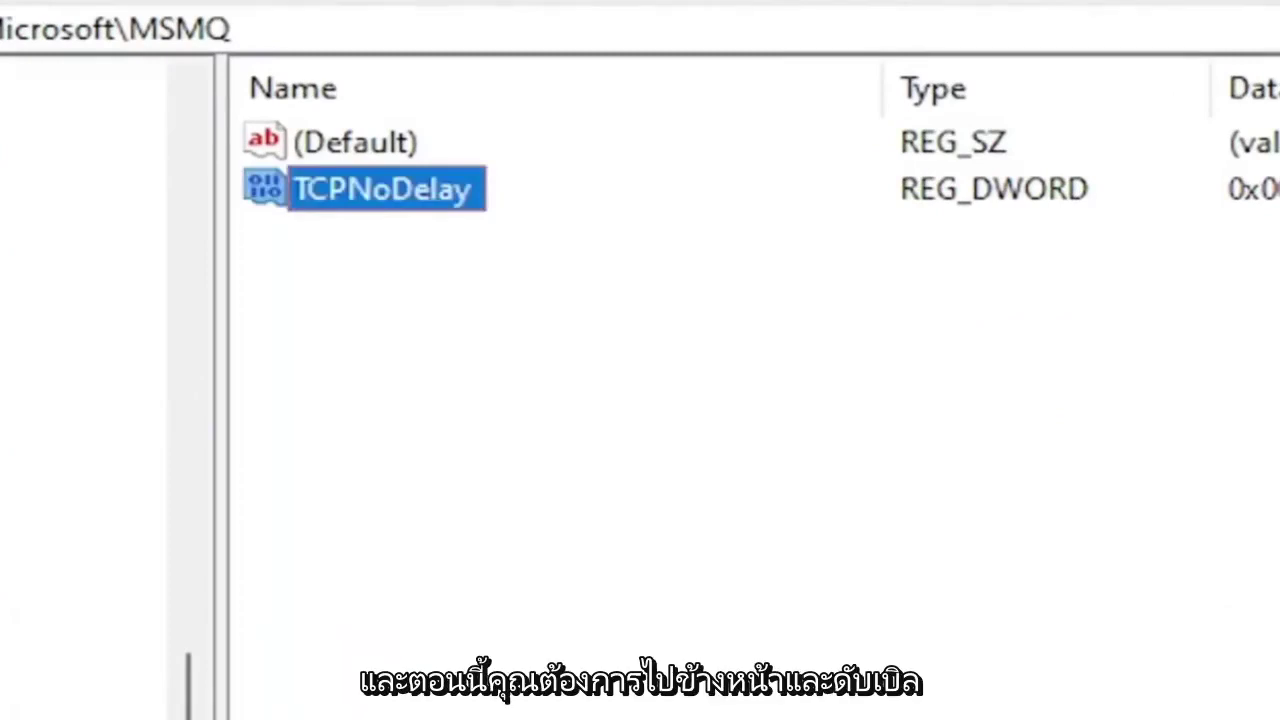
# - Set the value data of TCPNoDelay in the MSMQ key to 1
pyautogui.doubleClick(418, 195)
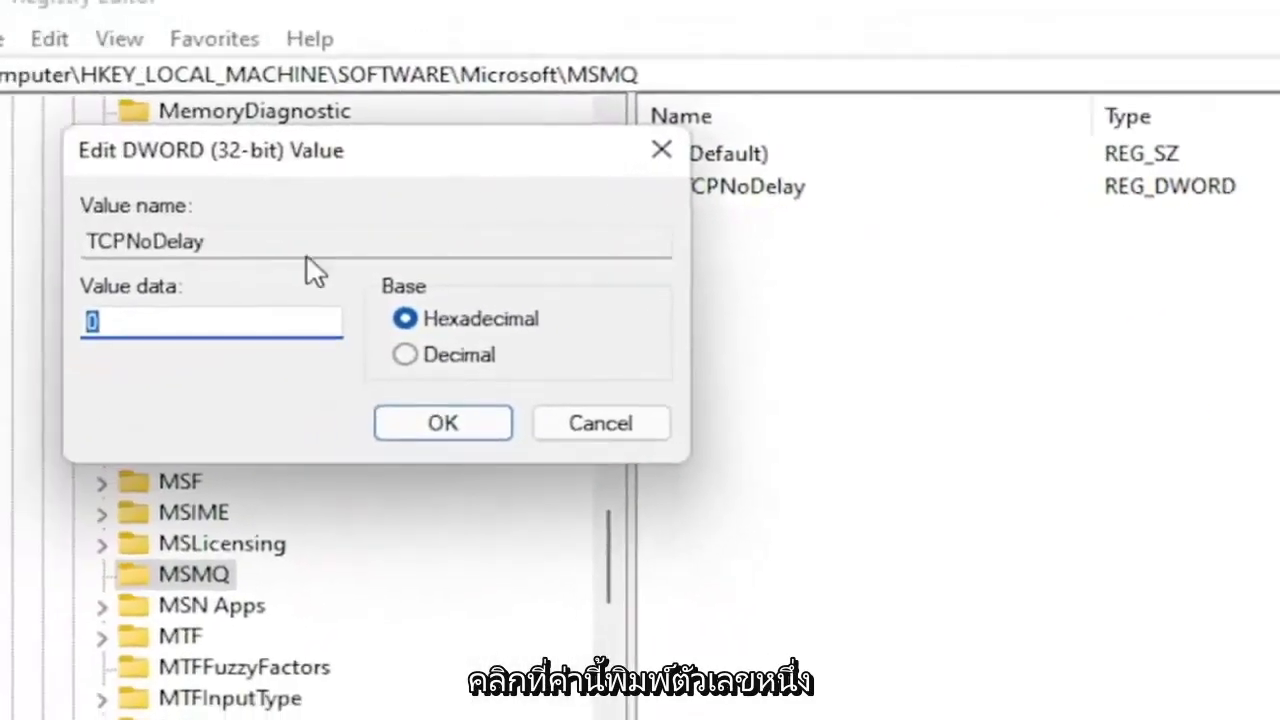
pyautogui.write('1')
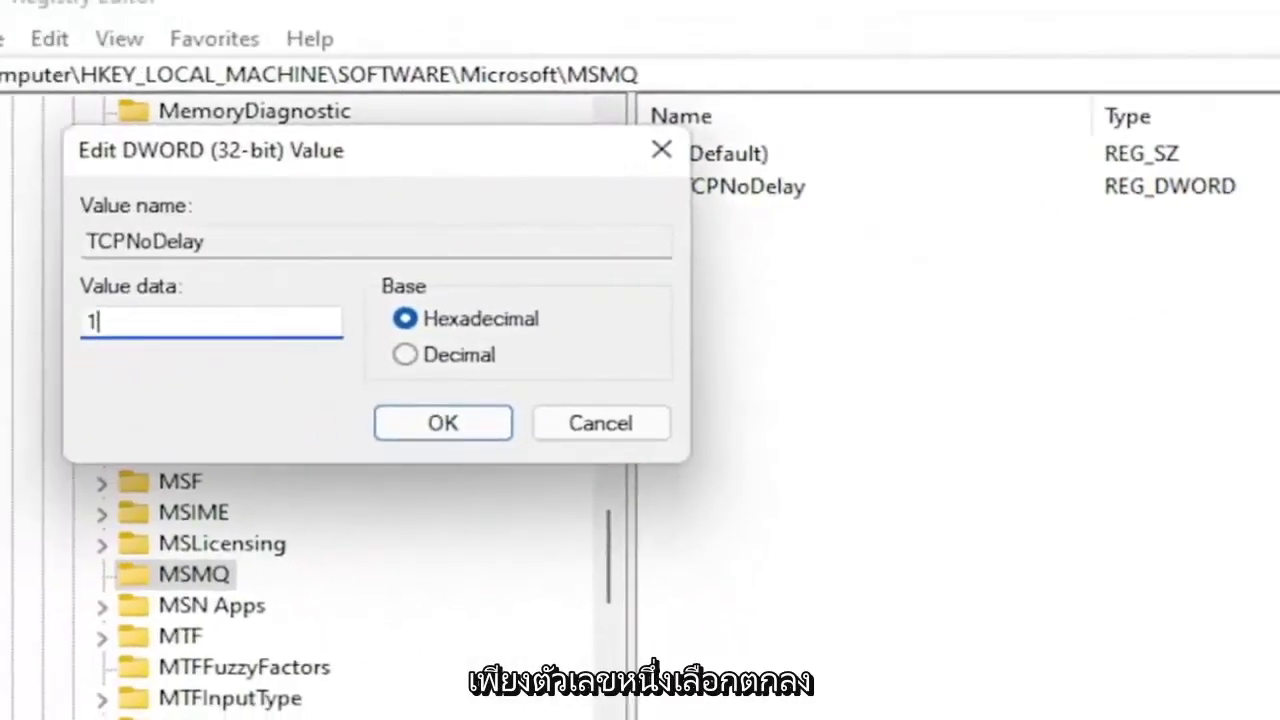
pyautogui.click(382, 424)
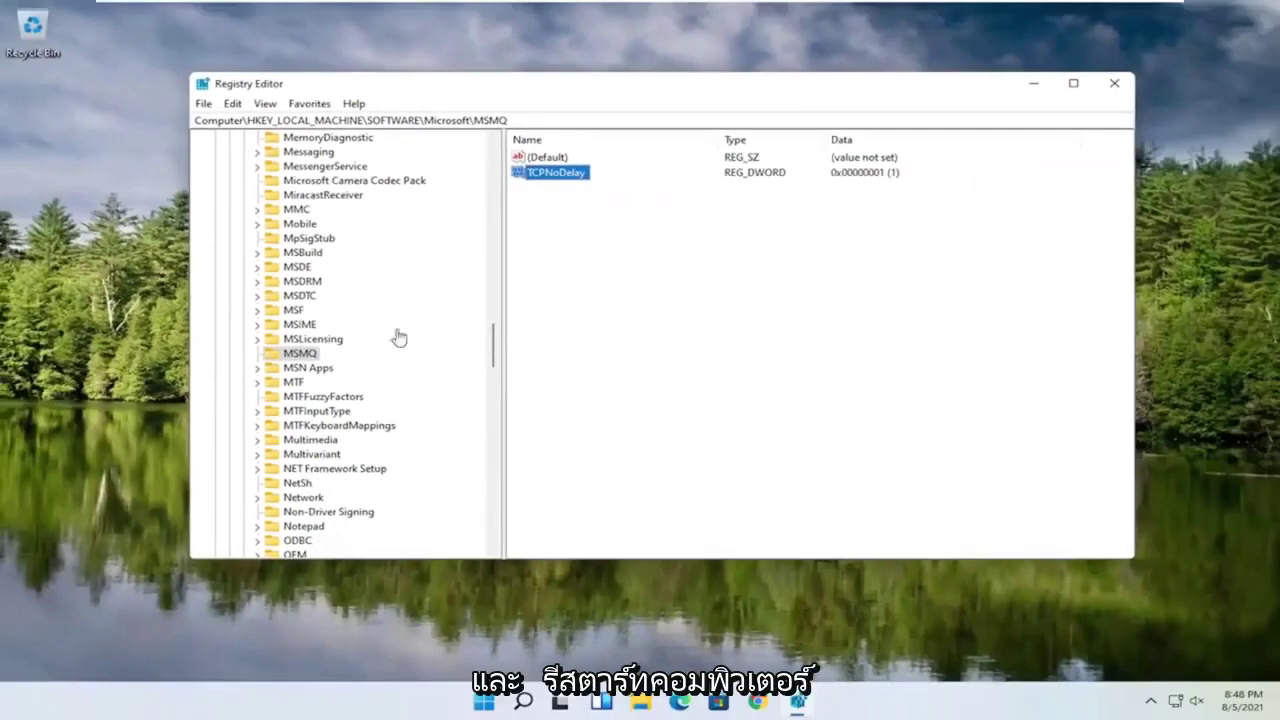
# - Collapse the Microsoft, SOFTWARE and HKEY_LOCAL_MACHINE branches of the key tree and close the Registry Editor
pyautogui.moveTo(494, 350); pyautogui.dragTo(496, 150)
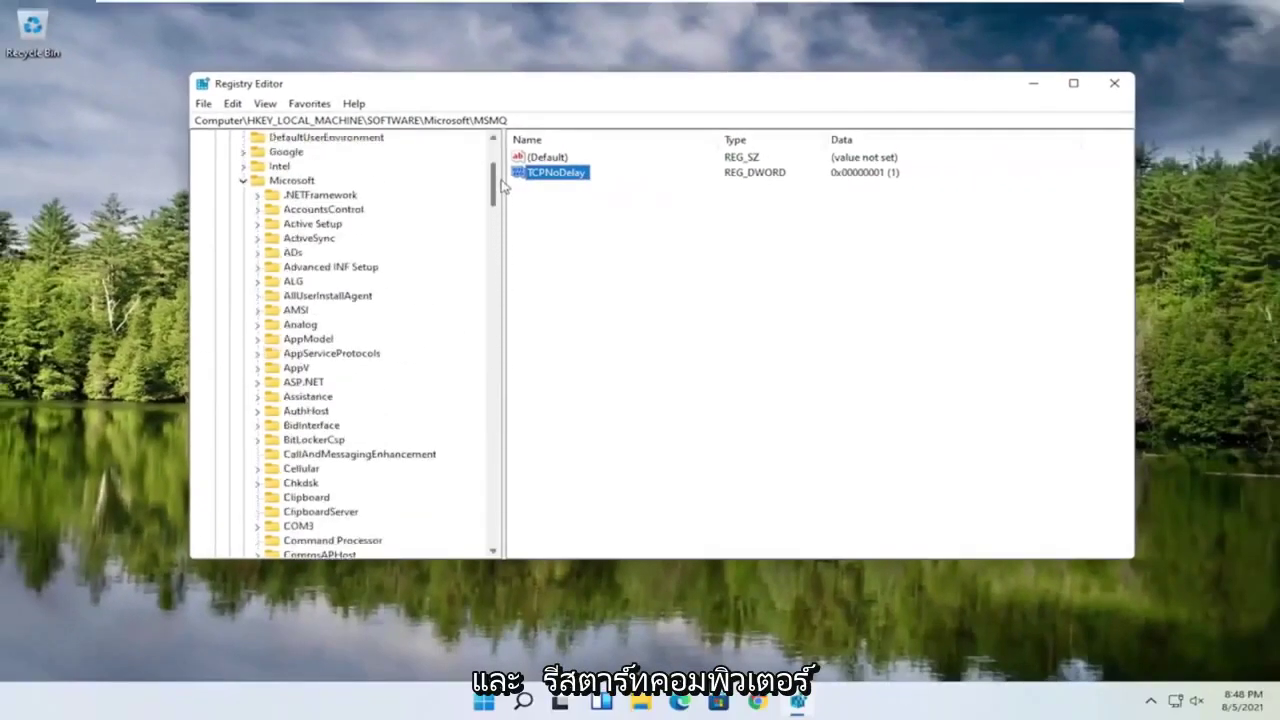
pyautogui.click(236, 356)
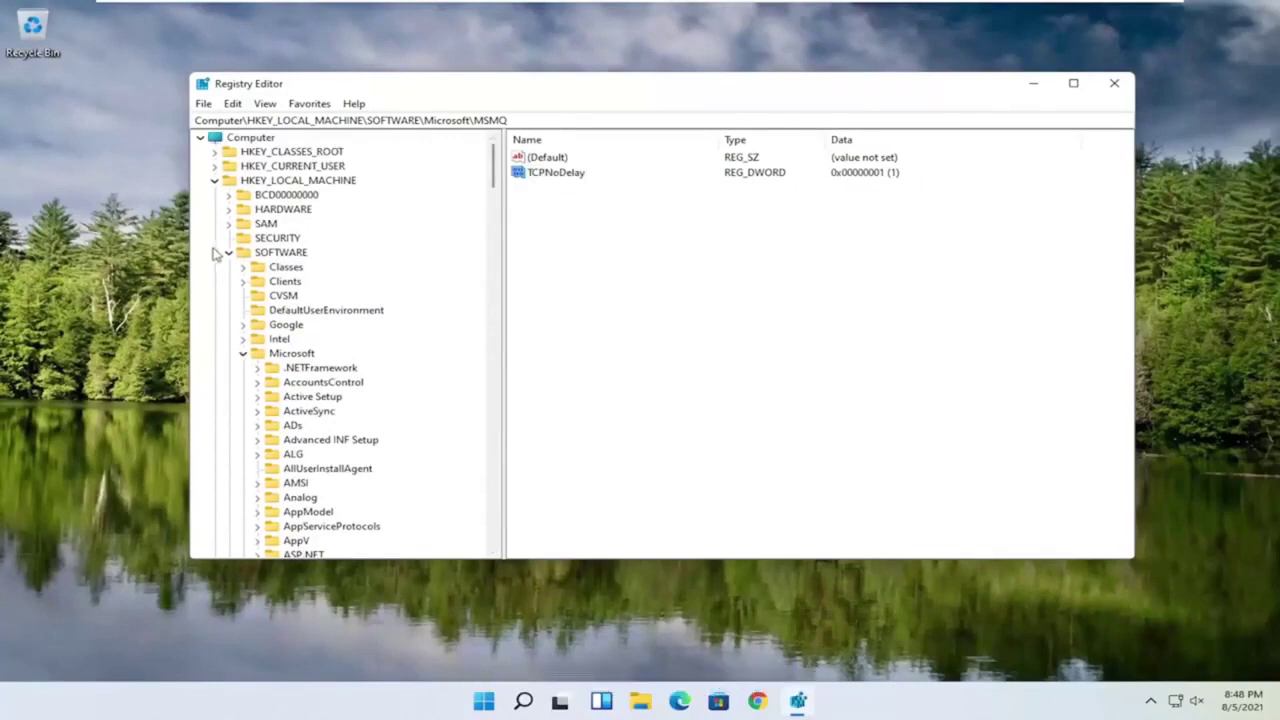
pyautogui.click(243, 353)
pyautogui.click(229, 252)
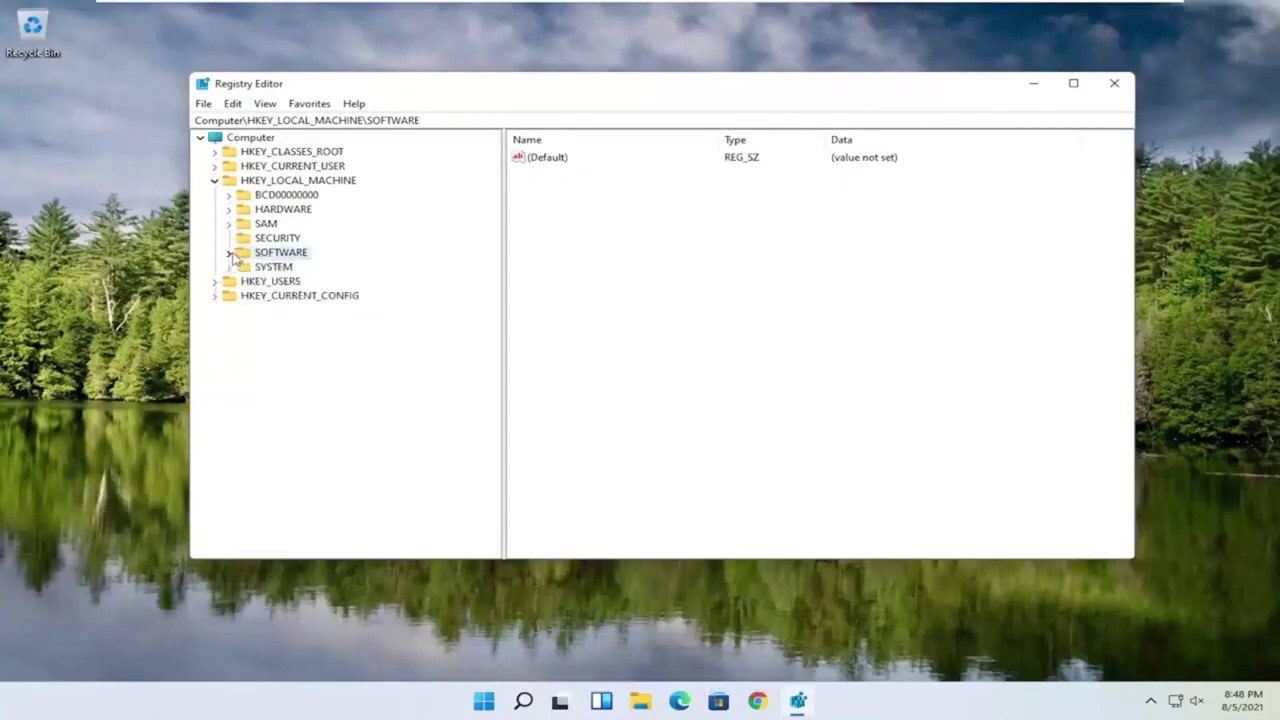
pyautogui.click(215, 181)
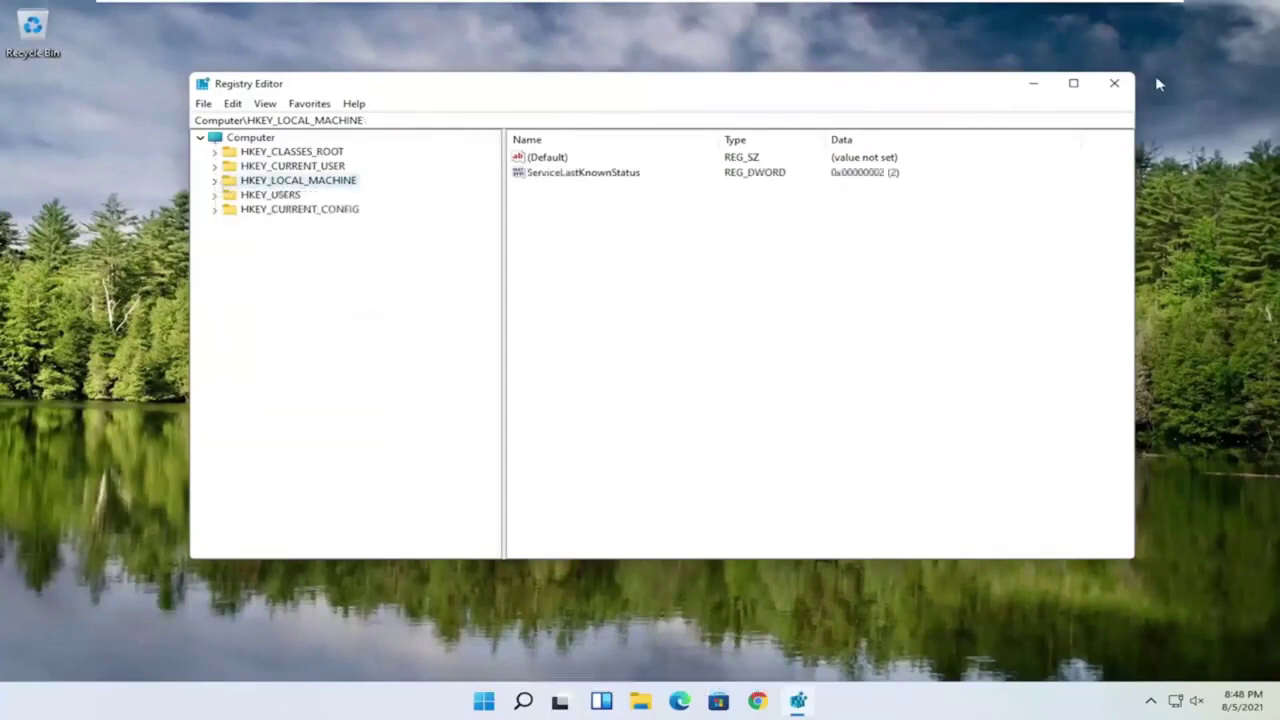
pyautogui.click(1112, 85)
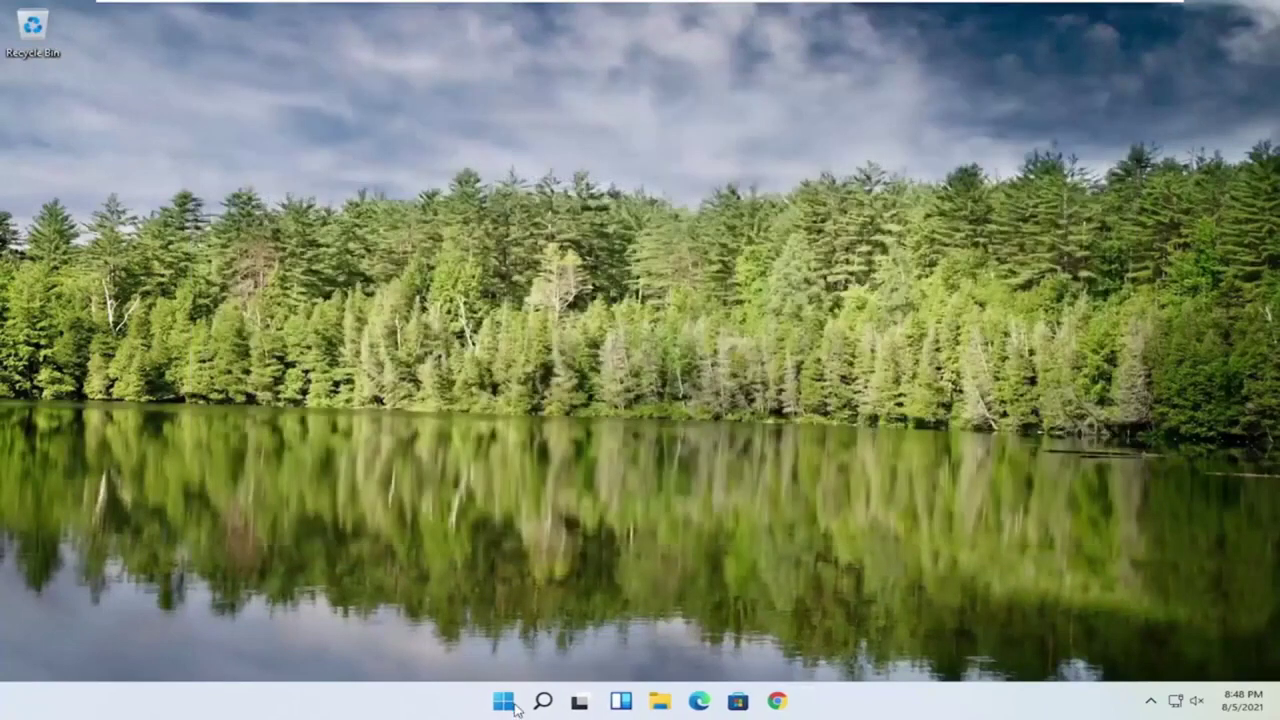
# - Restart the computer
pyautogui.rightClick(510, 698)
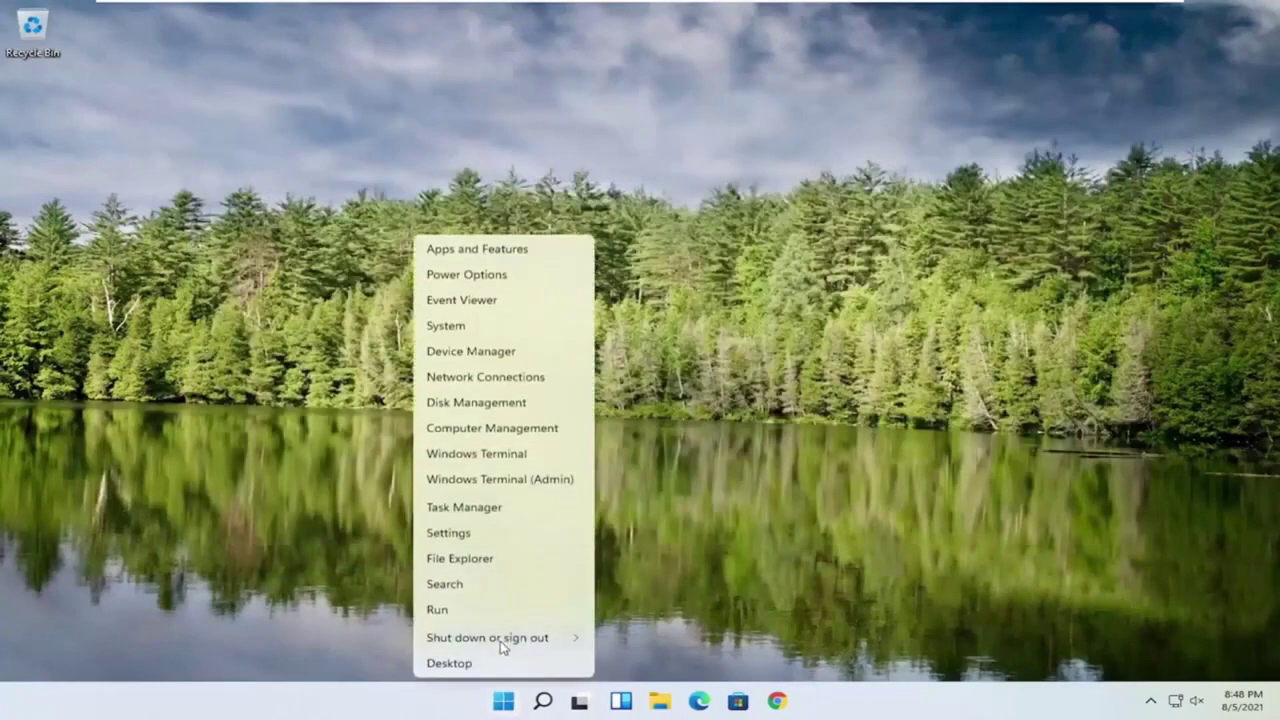
pyautogui.moveTo(503, 645)
pyautogui.click(625, 661)
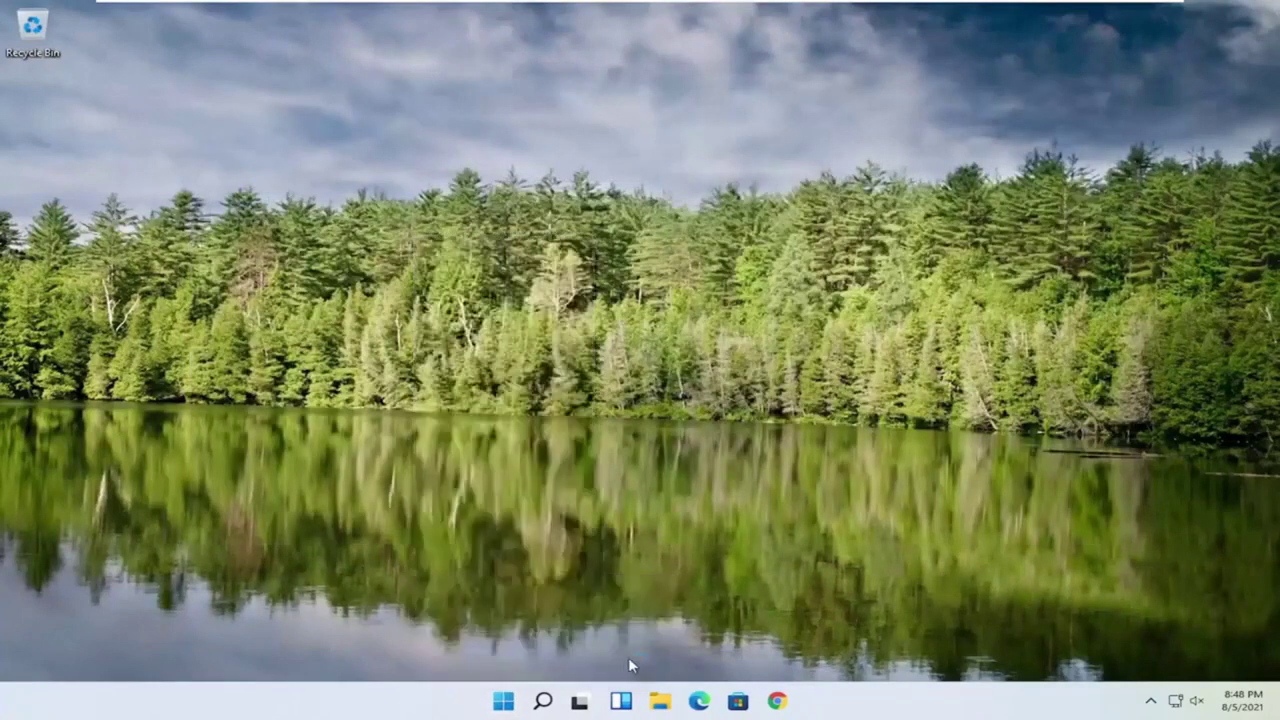